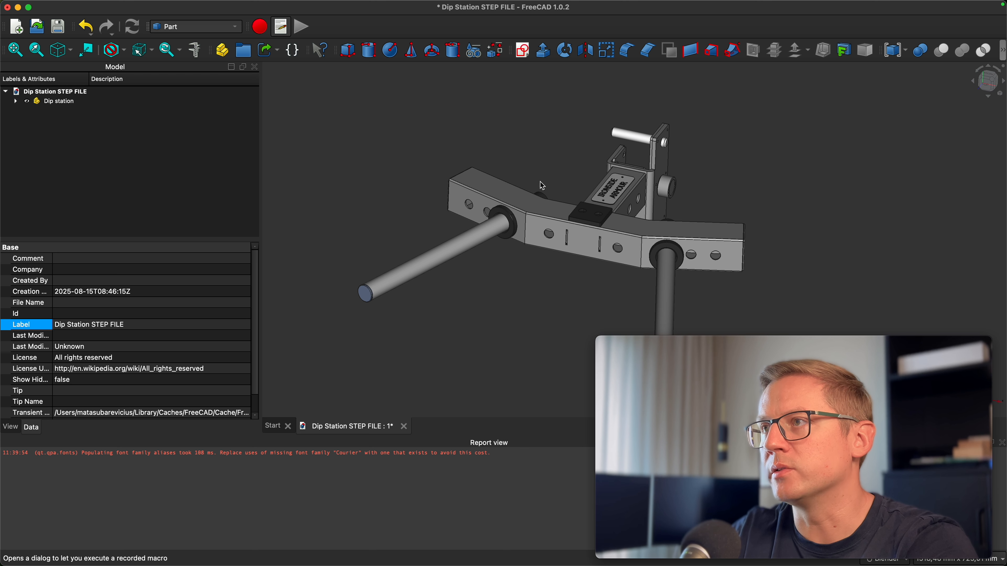
Select the grey frame part and run the selectByColor.FCMacro macro to select every part of the same colour
middle_drag(546, 160, 559, 168)
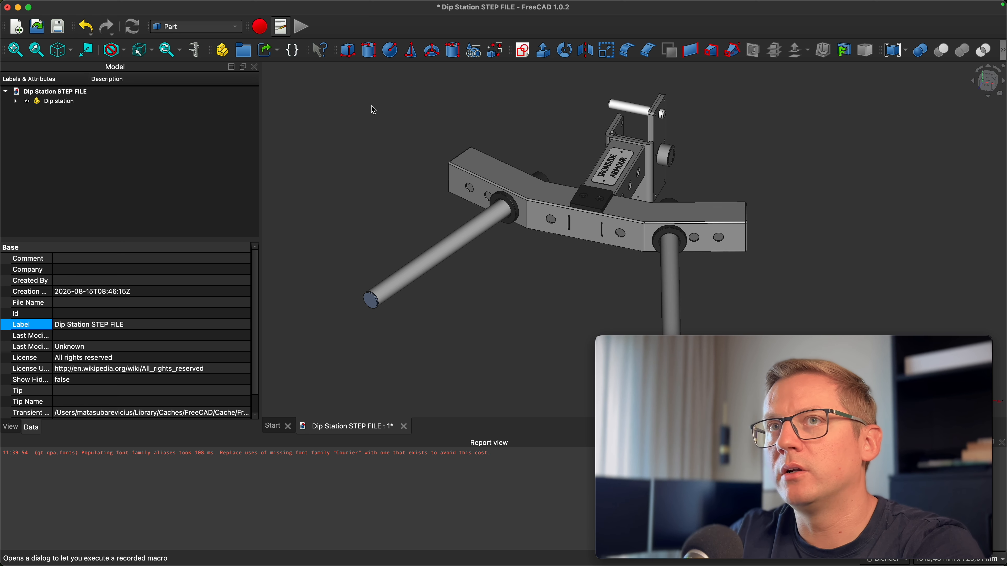
middle_drag(509, 261, 525, 297)
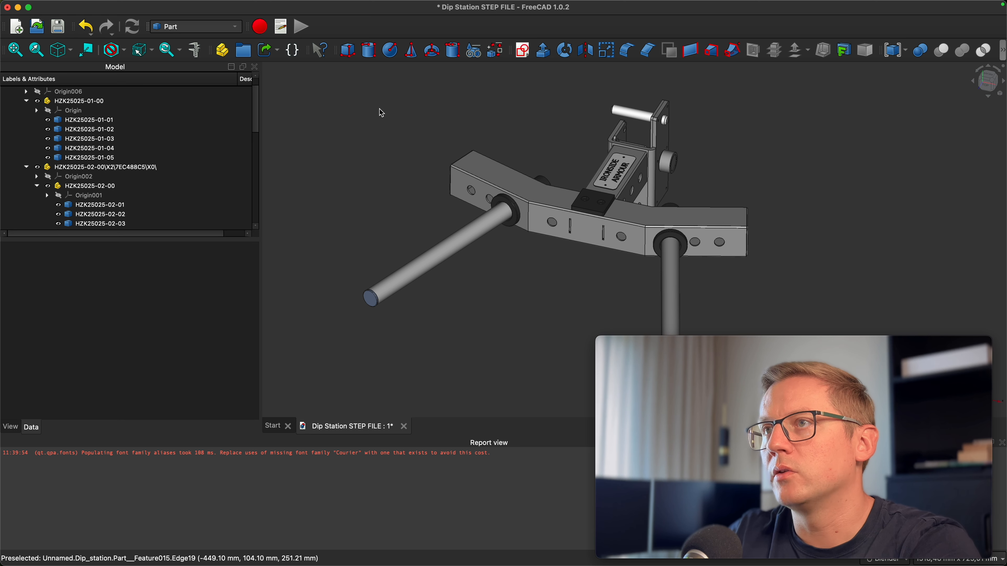
click(487, 172)
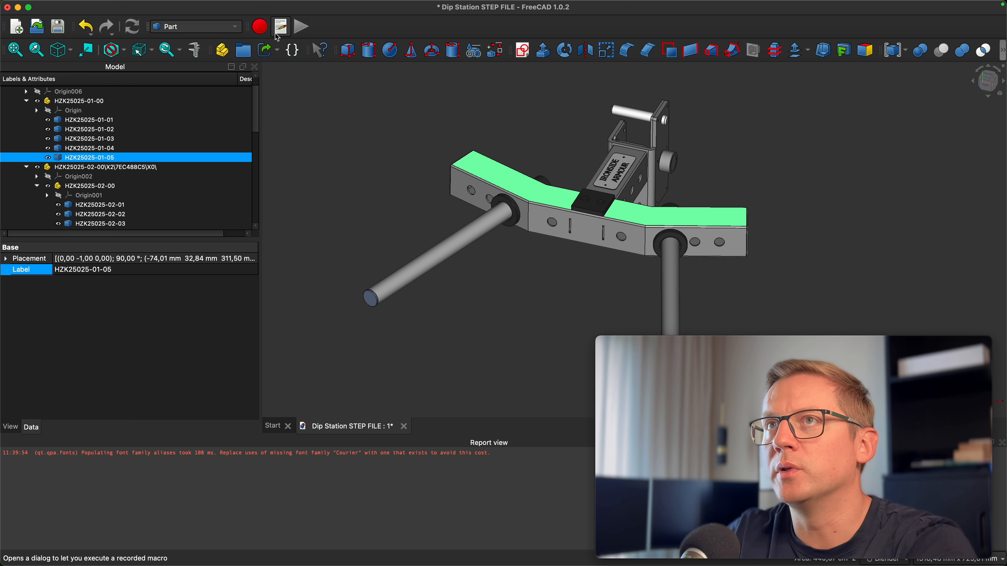
click(280, 27)
click(366, 235)
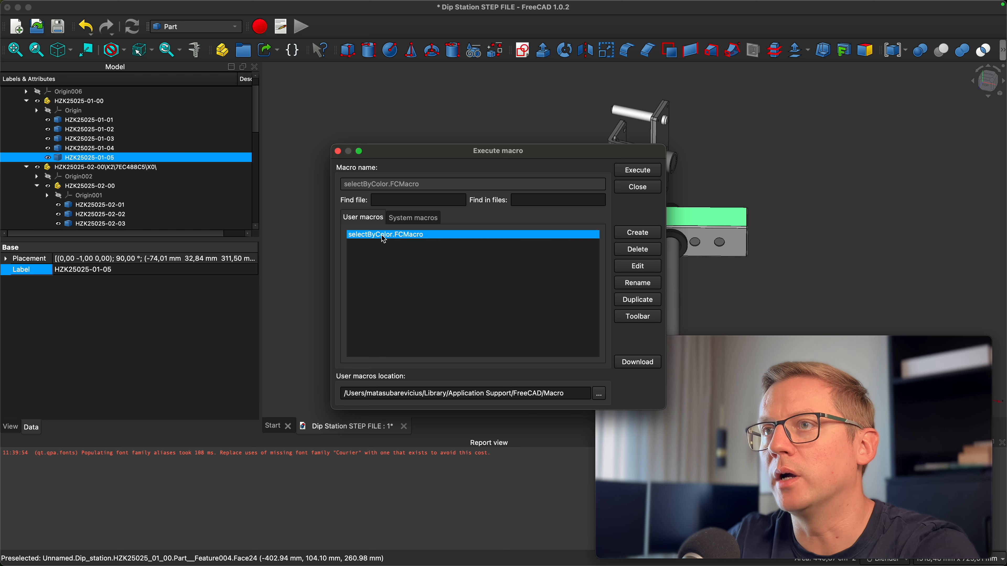
click(637, 171)
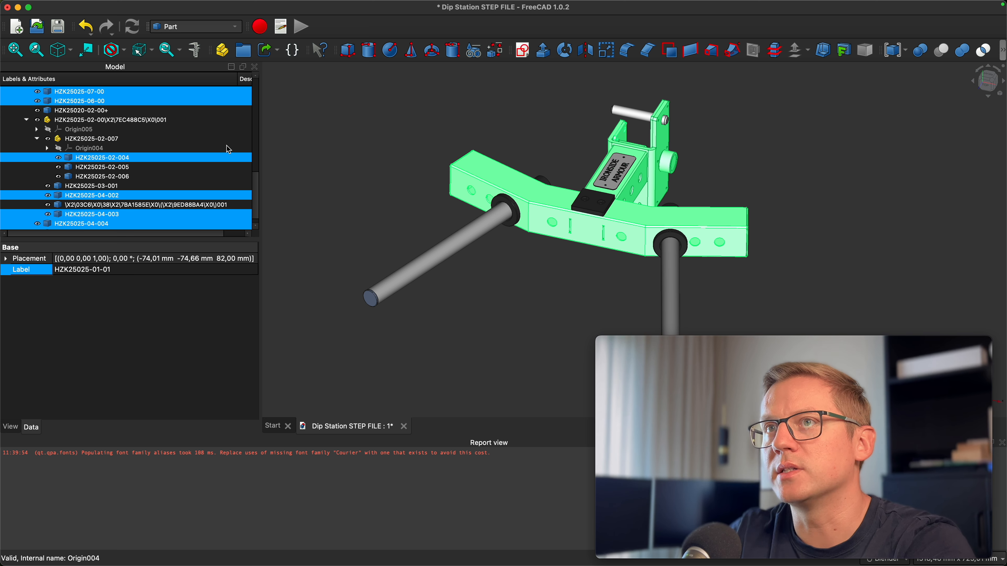
Switch to the Mesh workbench and tessellate the selected grey parts into meshes with the default settings
click(220, 34)
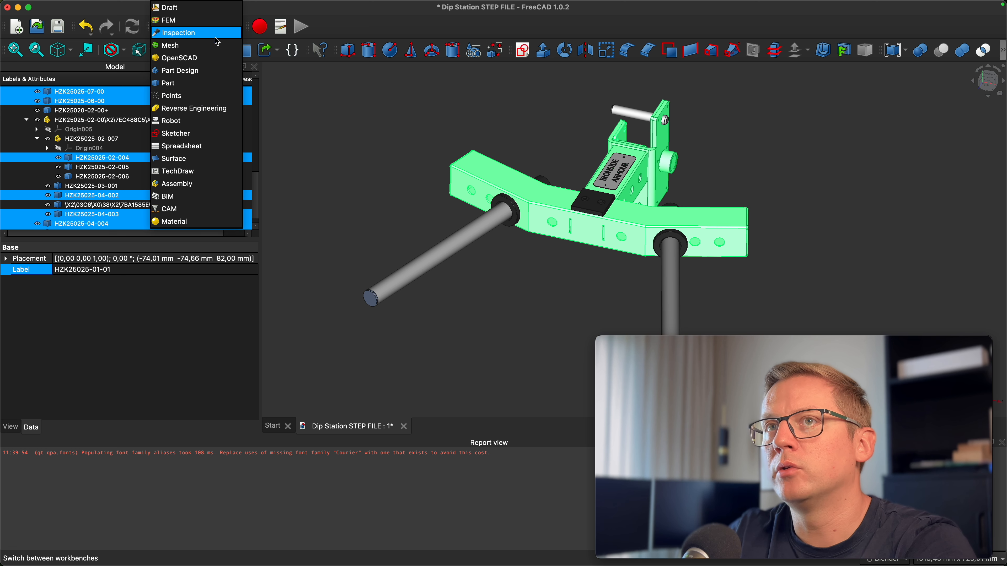
click(187, 45)
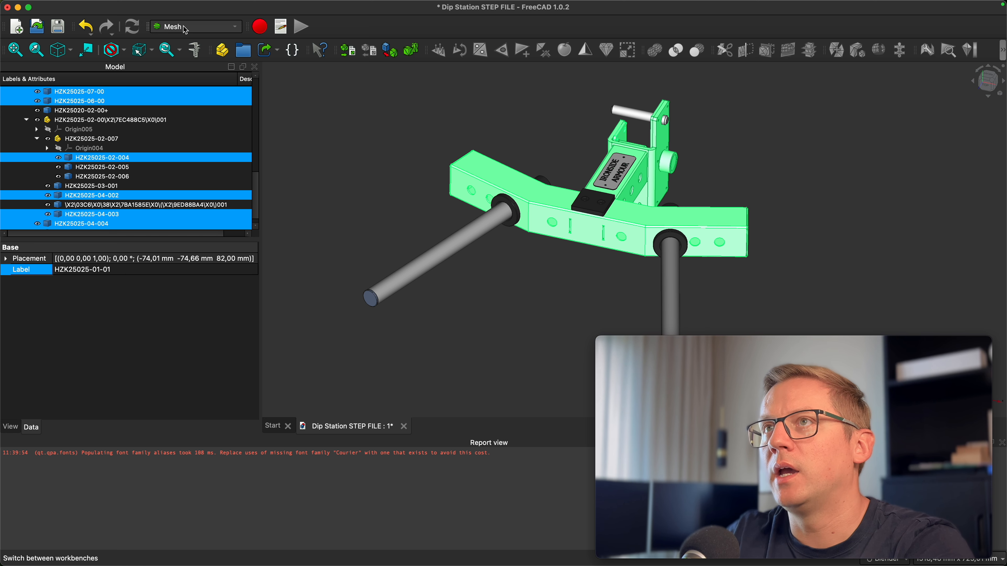
click(390, 50)
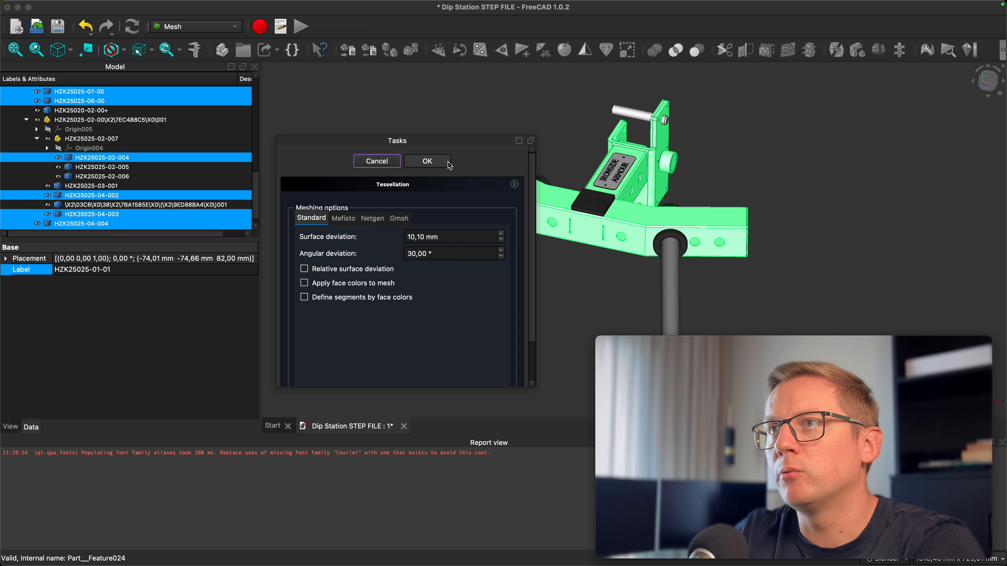
click(423, 163)
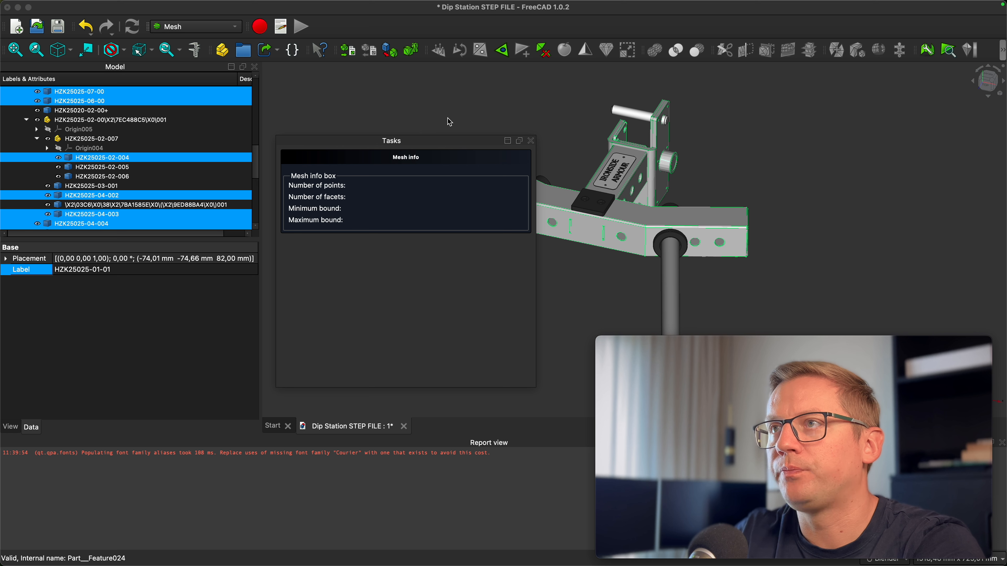
click(532, 141)
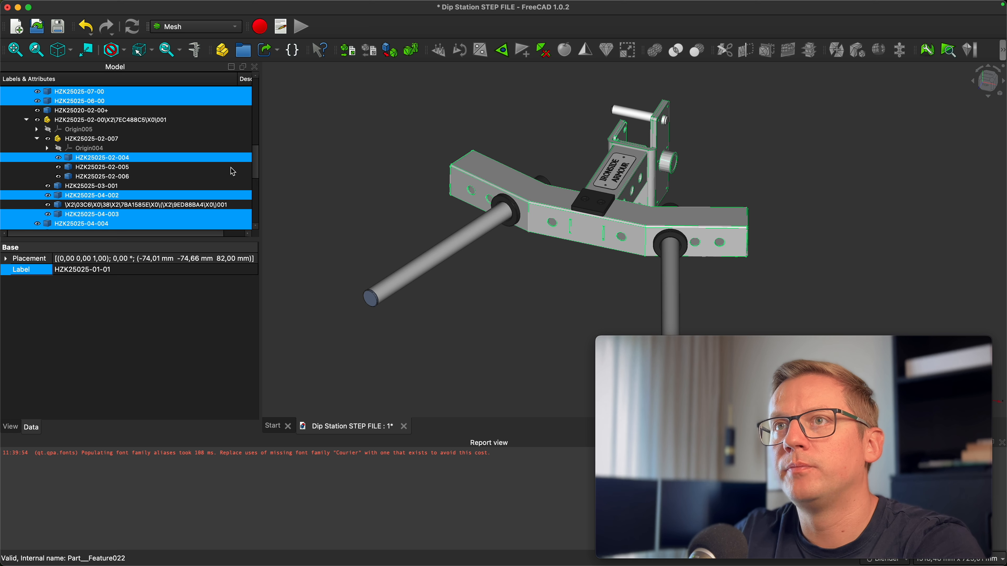
Select all of the newly created meshed parts and merge them into a single mesh
drag(255, 162, 254, 95)
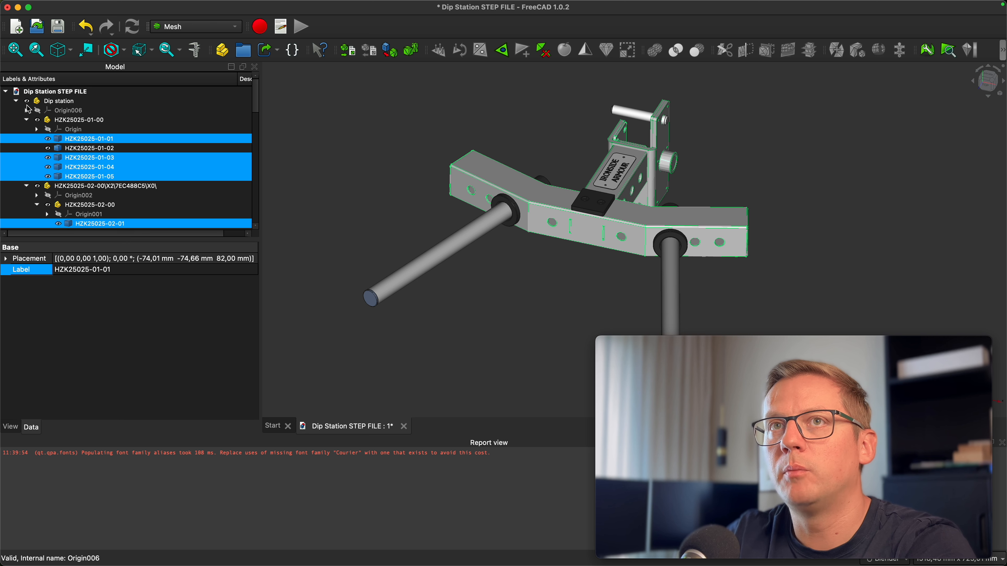
click(17, 102)
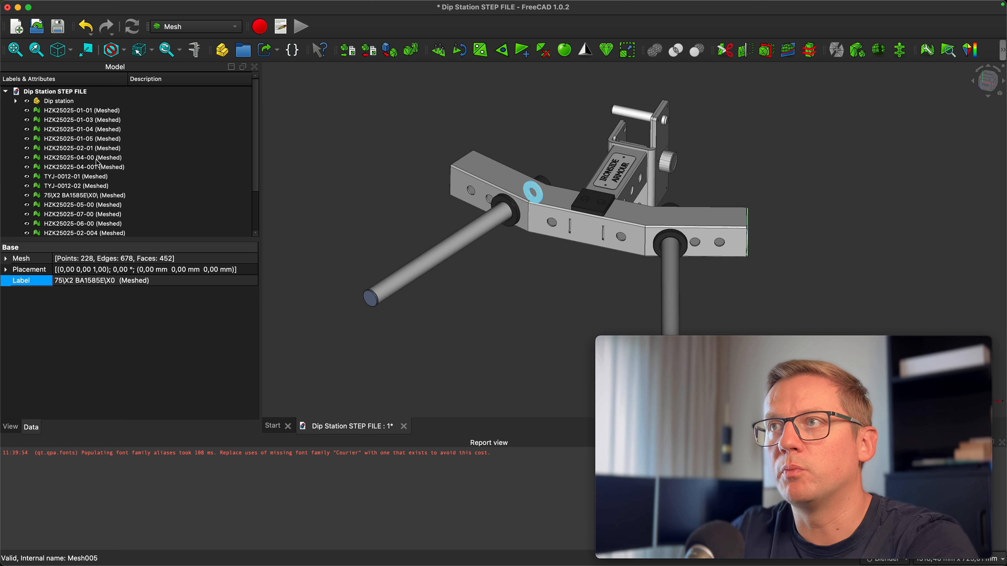
click(99, 111)
scroll(97, 178, down, 3)
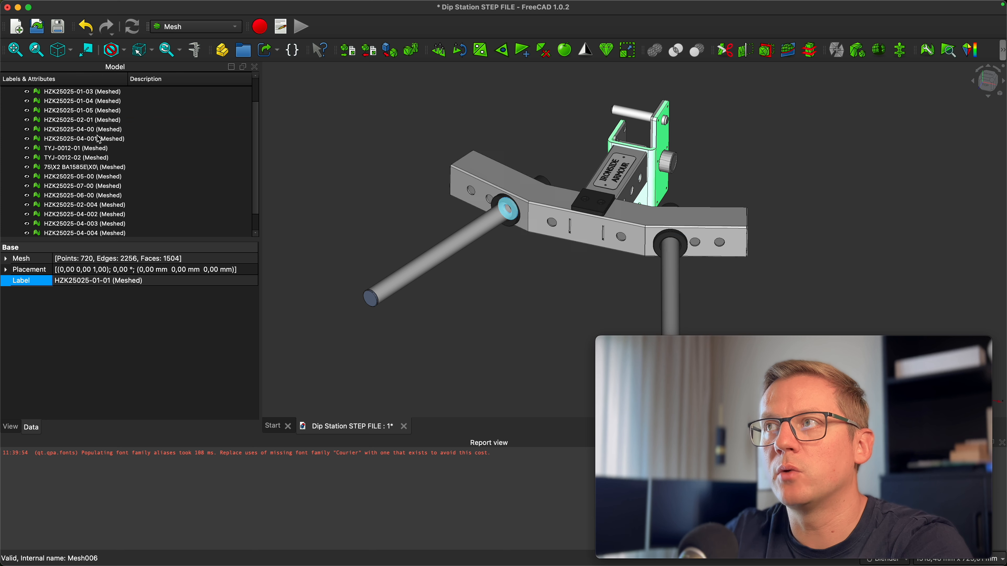
shift+click(94, 225)
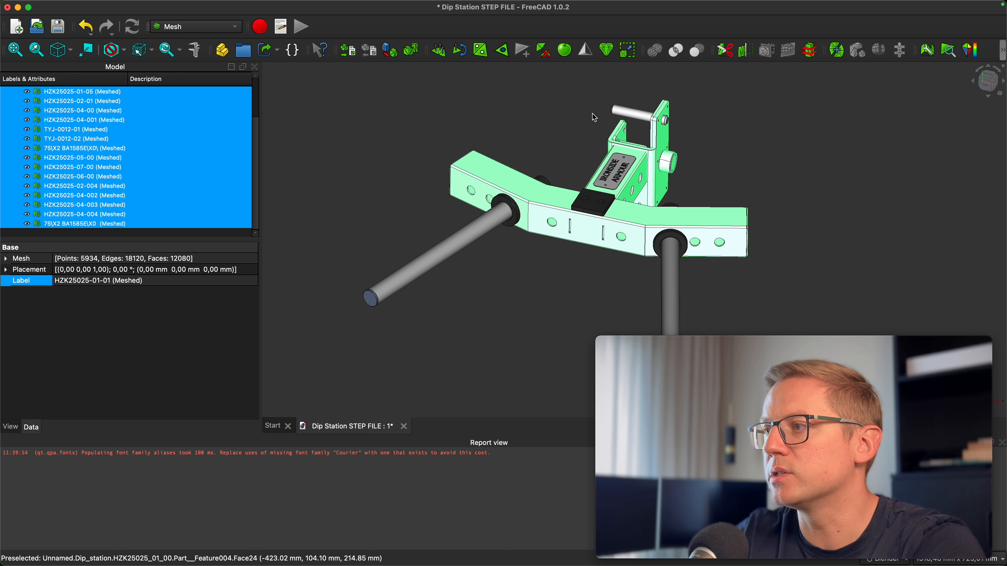
click(838, 52)
Delete the individual grey meshed parts, keeping only the merged mesh
scroll(127, 209, down, 1)
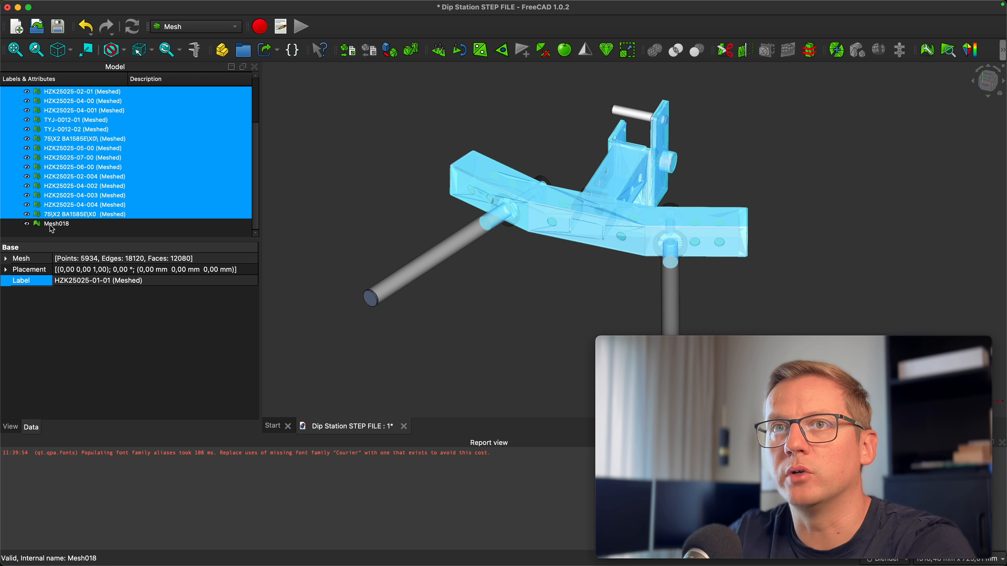
right_click(54, 160)
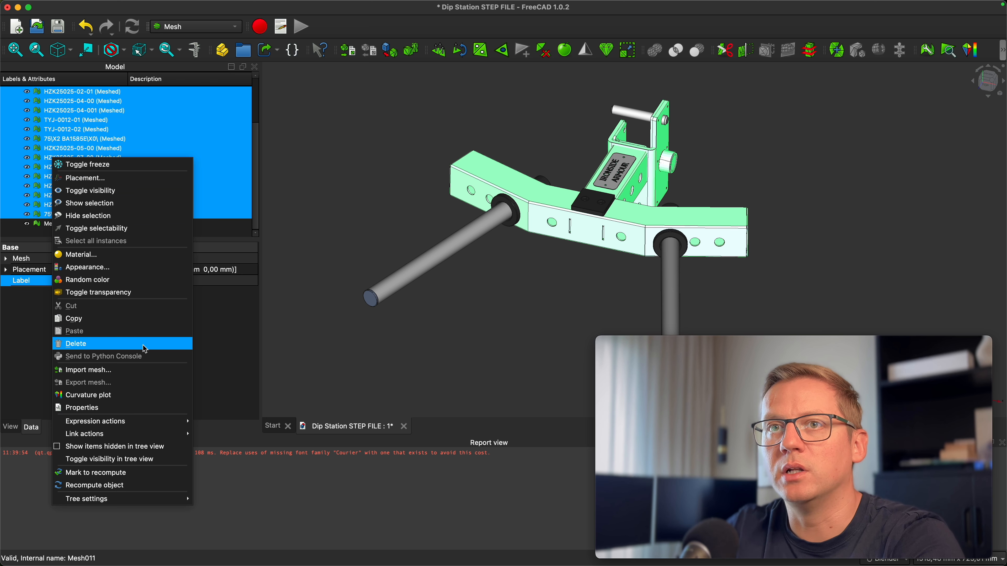
click(119, 343)
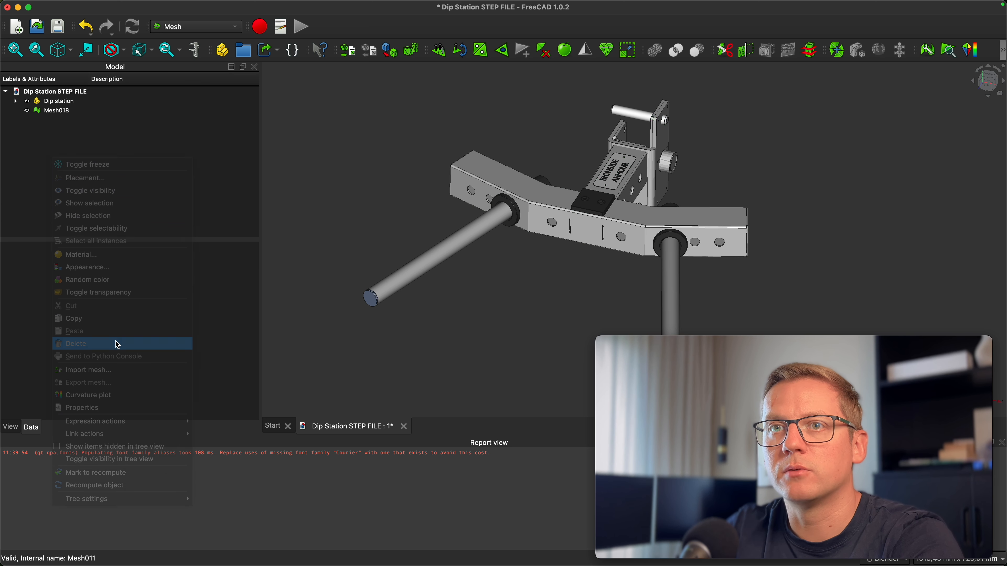
Rename the merged grey mesh to Satin
click(68, 113)
key(F2)
text(Satin)
key(Return)
click(68, 152)
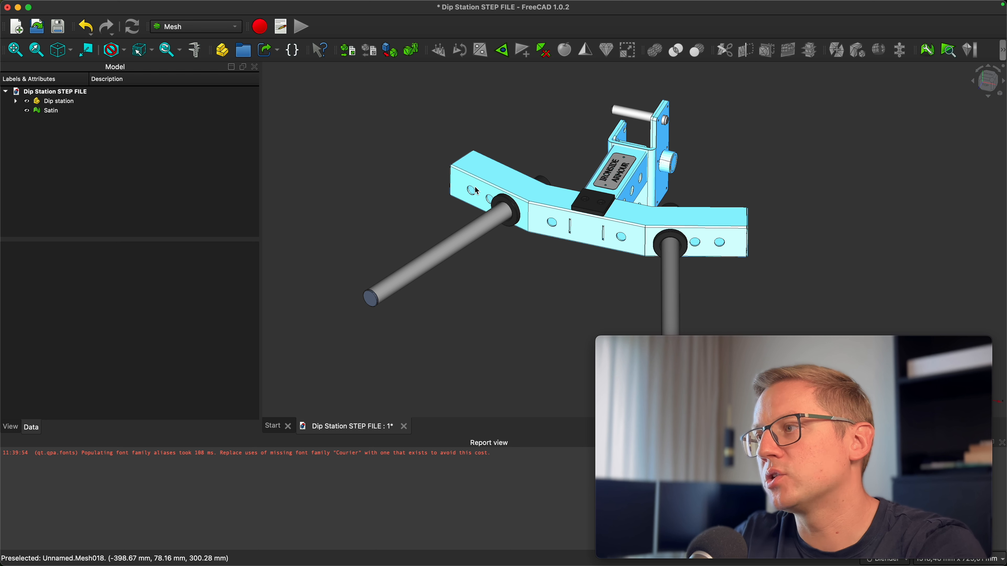
Select the black top plate and run the selectByColor.FCMacro macro to select all black parts
click(598, 205)
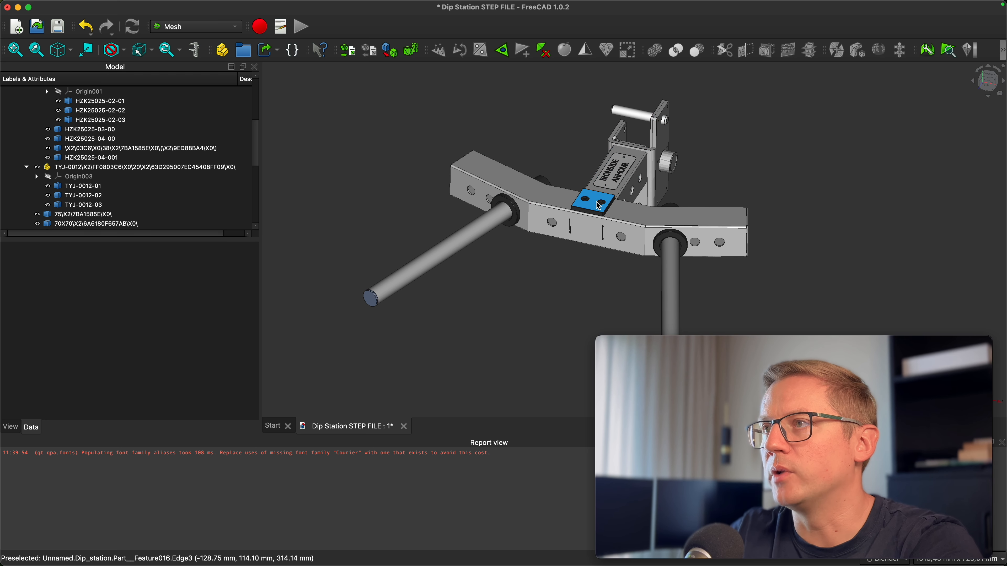
click(594, 206)
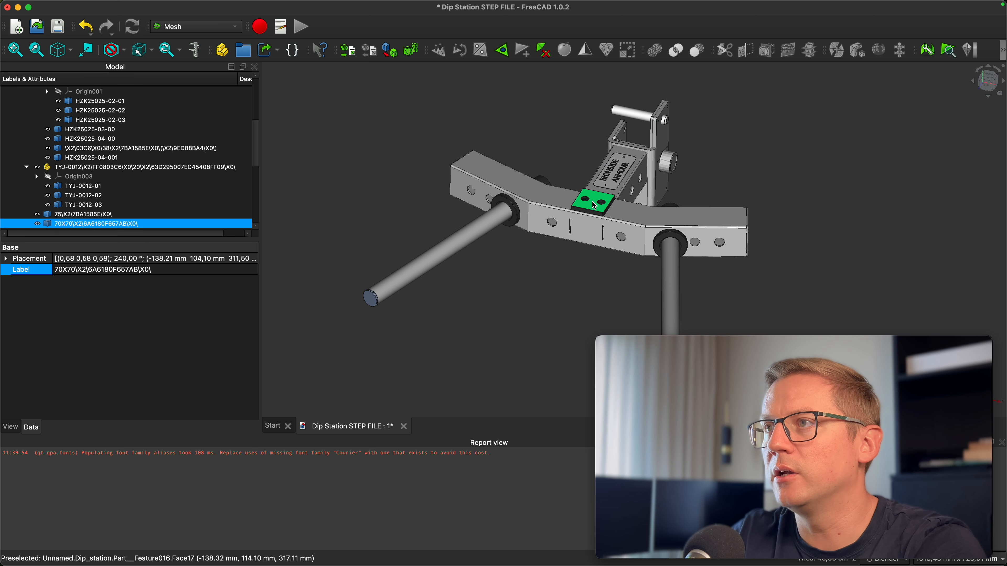
click(281, 26)
click(413, 236)
click(637, 170)
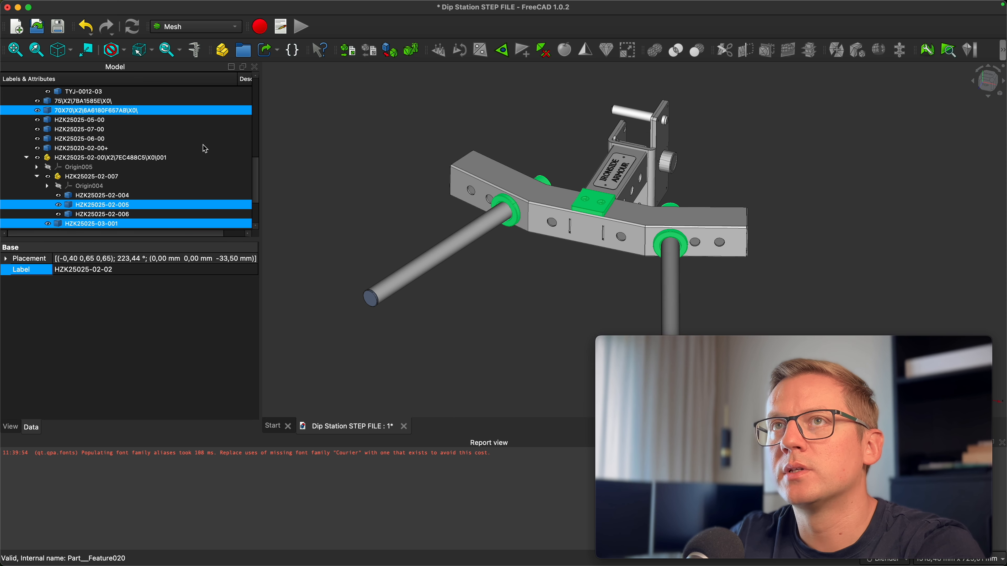
Tessellate the selected black parts into meshes with the default settings
click(391, 54)
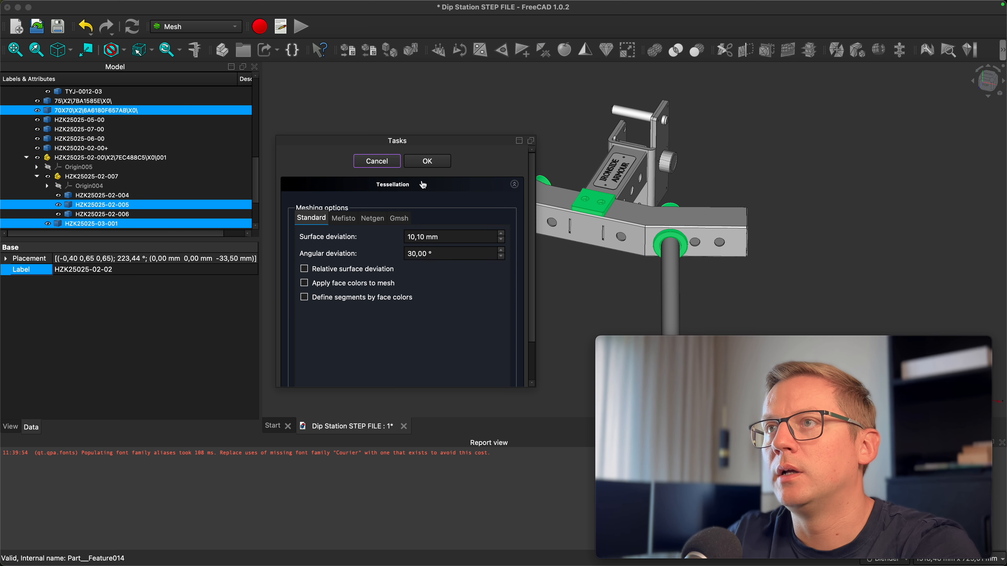
click(428, 162)
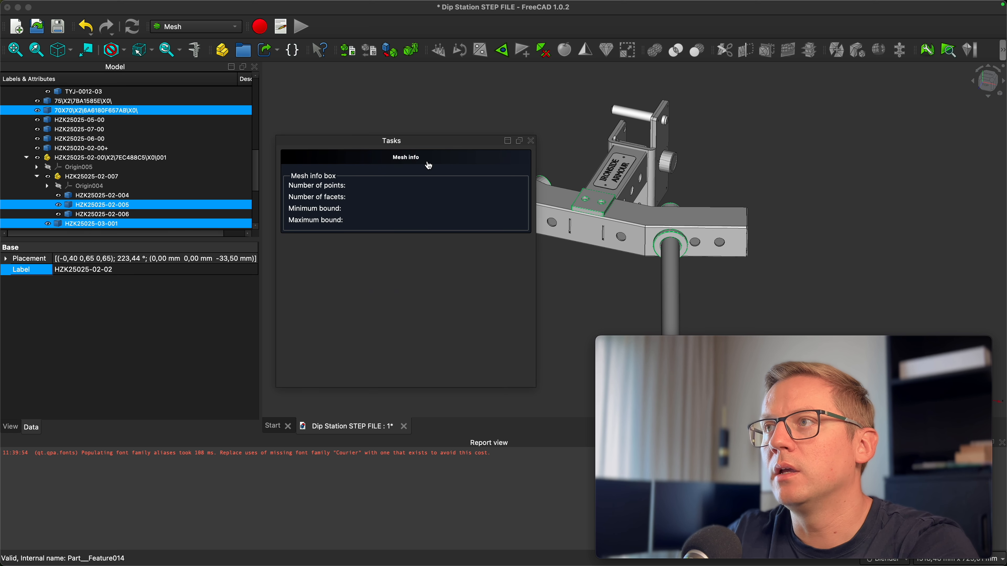
click(529, 142)
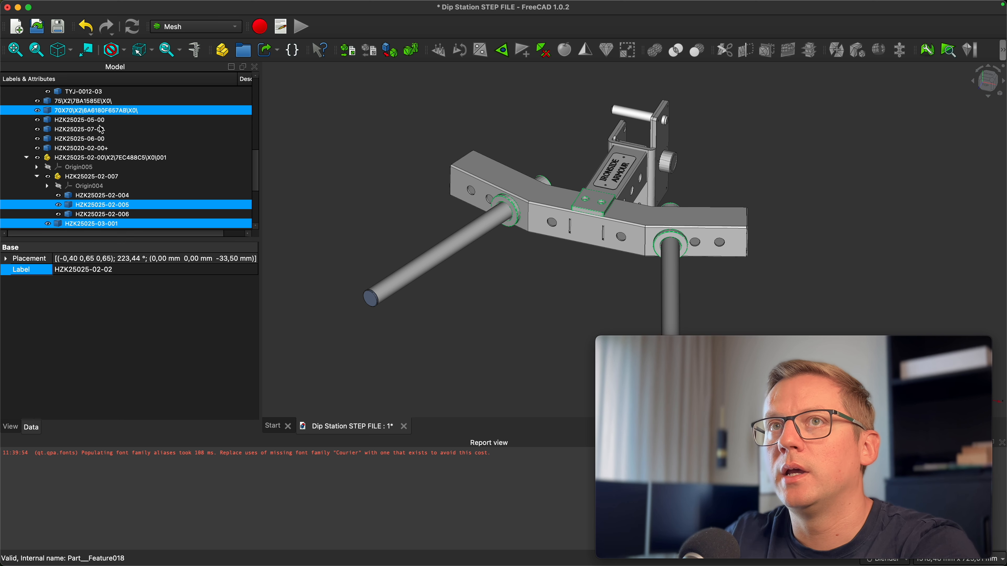
Select the five new black meshed parts and merge them into a single mesh
scroll(102, 130, down, 4)
click(91, 187)
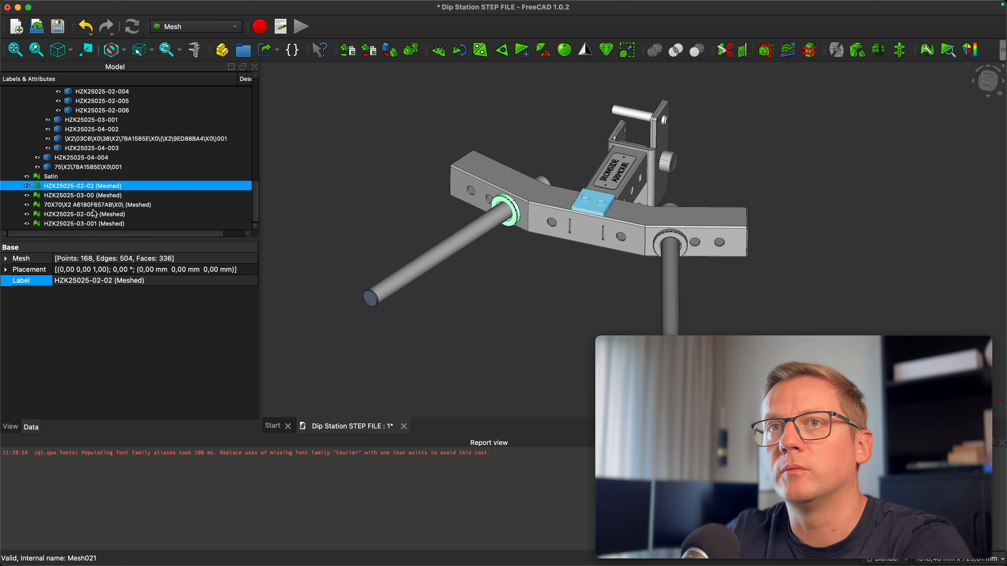
shift+click(91, 224)
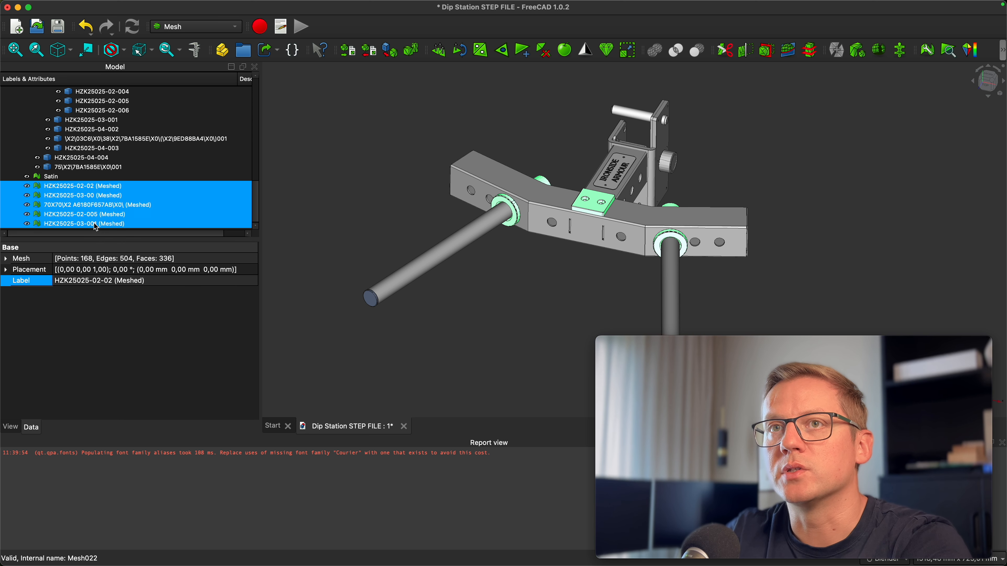
click(836, 51)
Delete the individual black meshed parts and rename the merged black mesh to Rubber
right_click(88, 198)
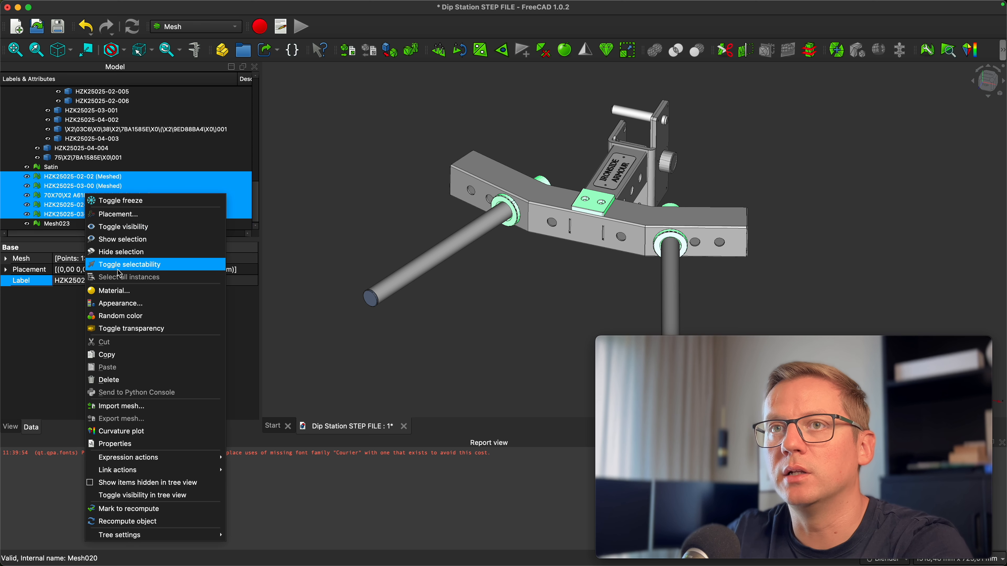
click(119, 380)
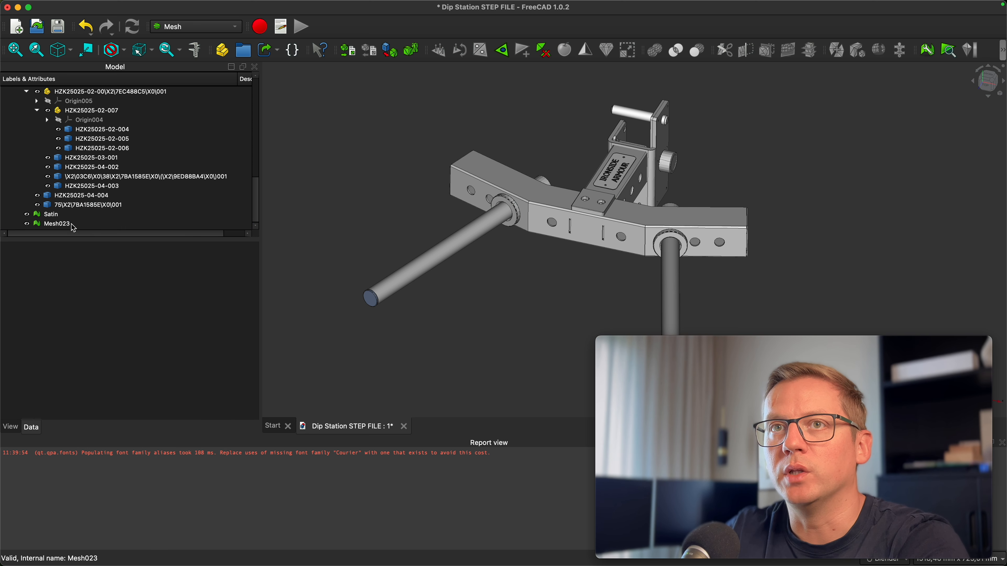
double_click(61, 225)
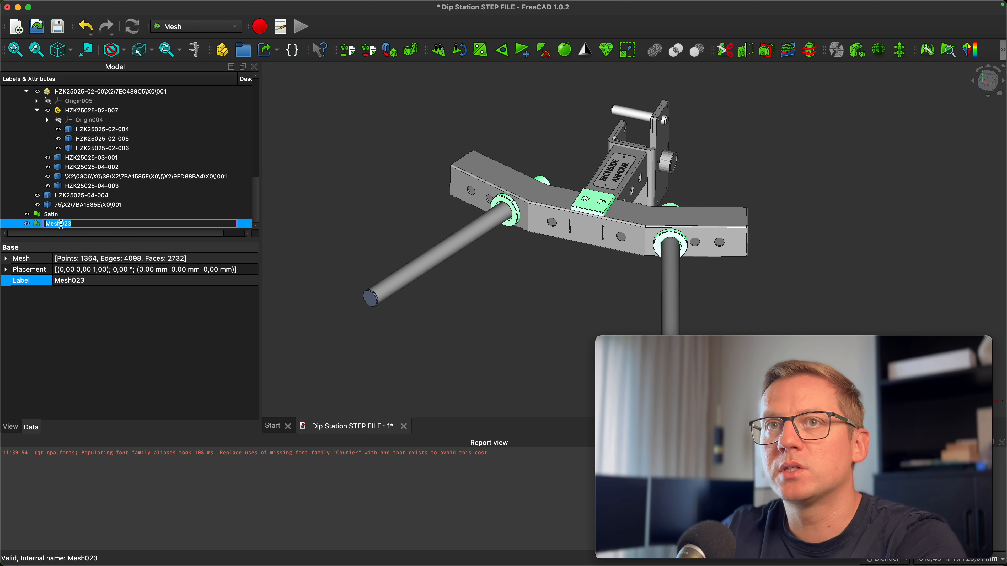
text(Rubber)
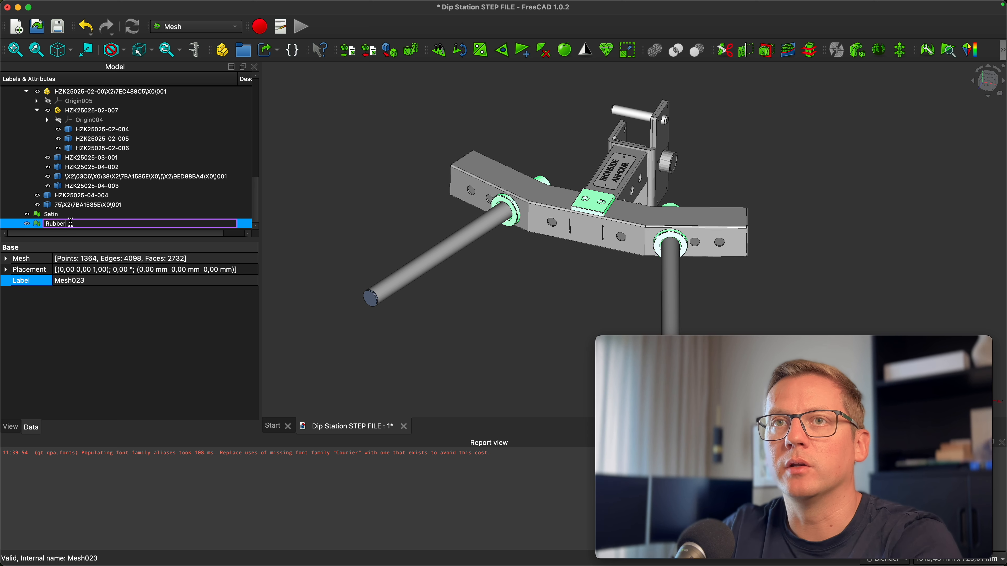
key(Return)
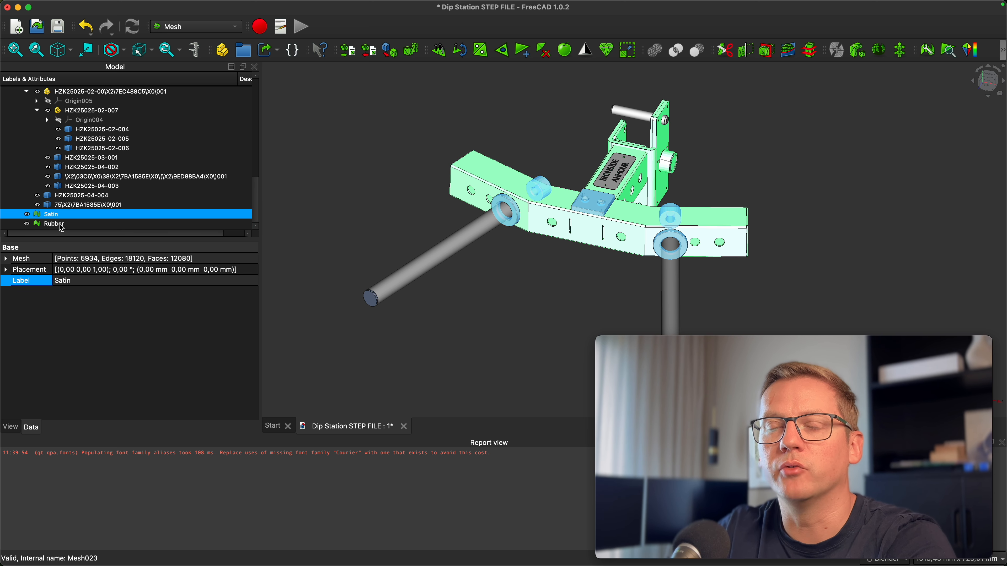
click(362, 188)
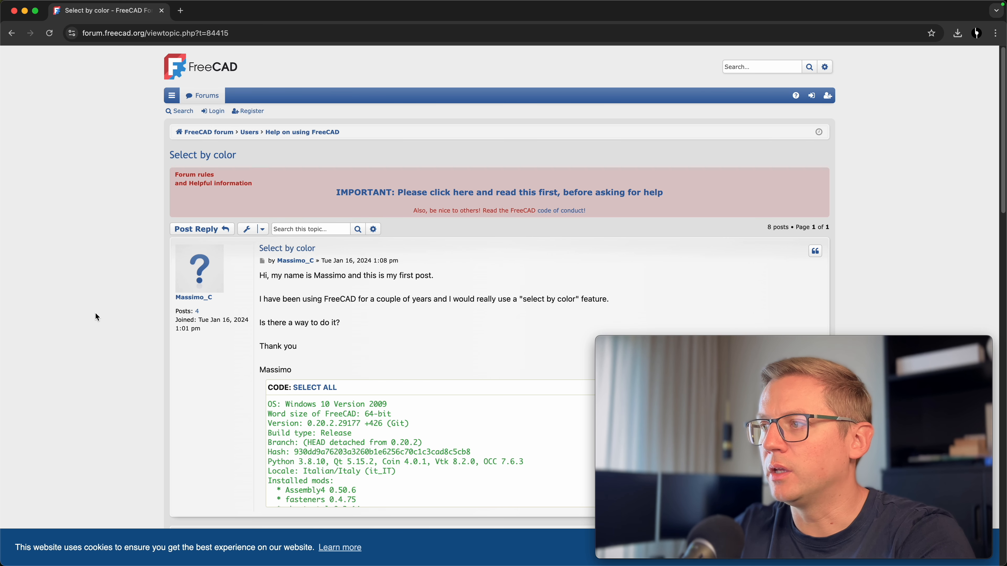
In the browser, read through the FreeCAD forum thread 'Select by color' and its macro code
scroll(95, 313, down, 2)
scroll(95, 314, down, 10)
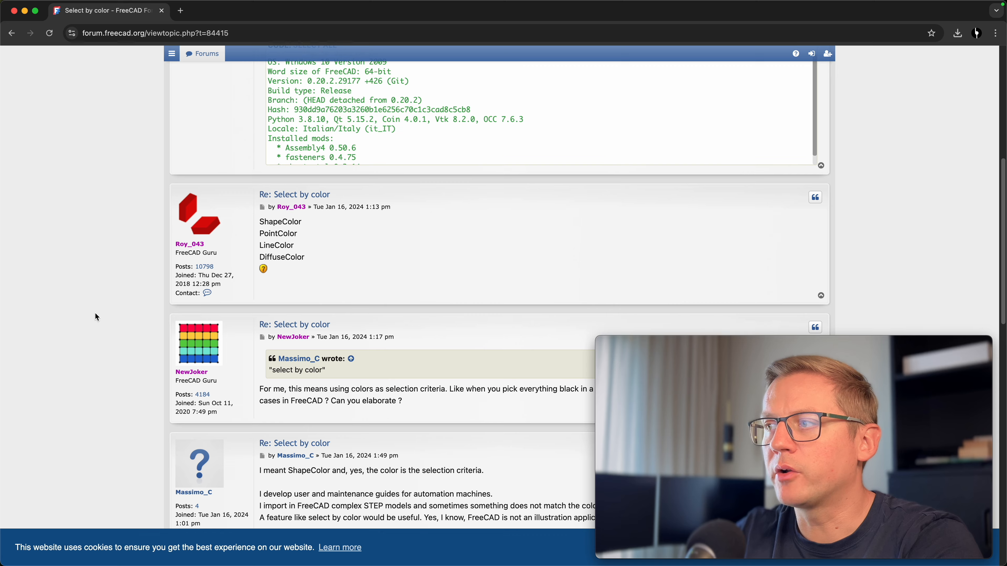
scroll(95, 313, down, 8)
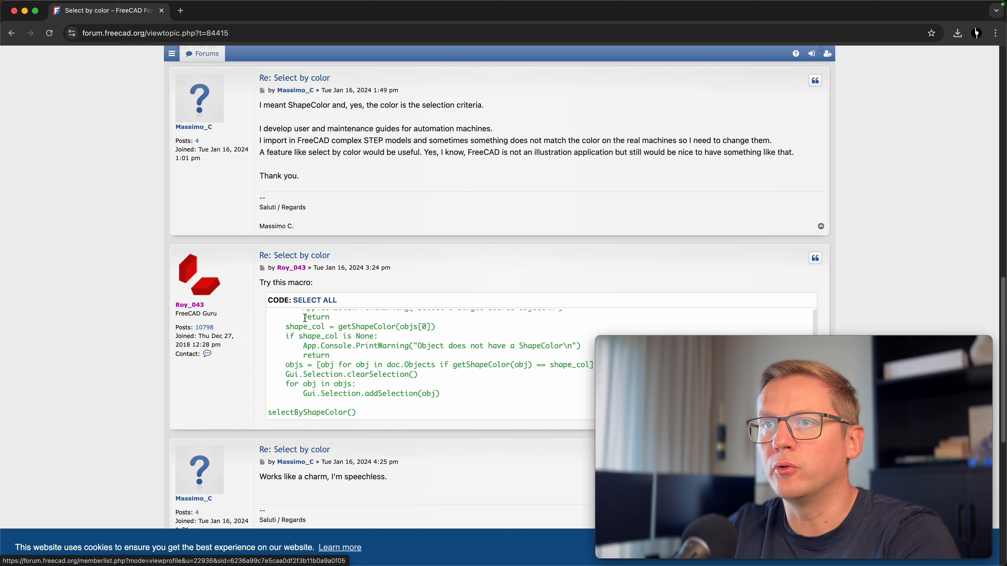
scroll(309, 327, up, 8)
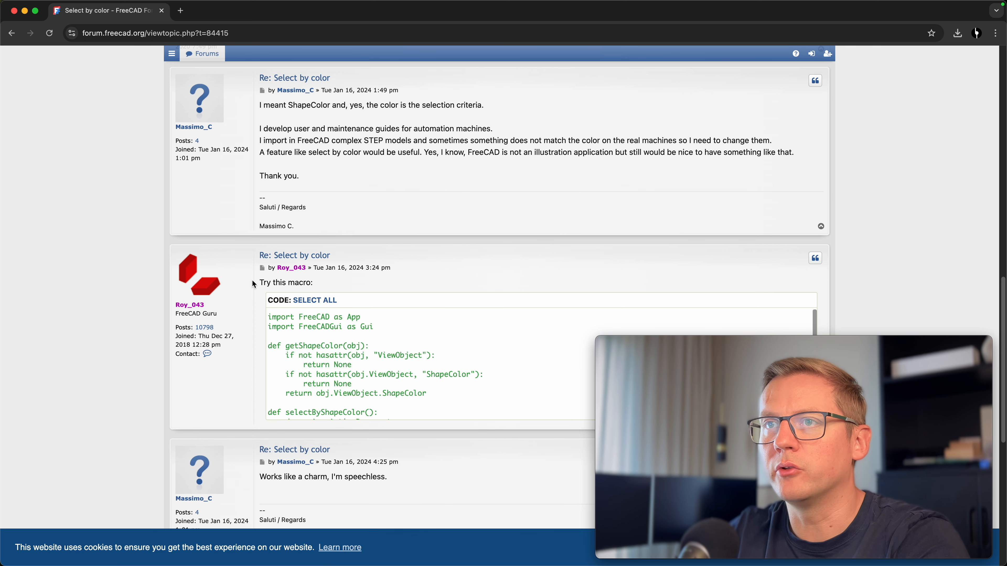
Review the select-by-colour macro code in the forum post and in the selectByColor macro editor
drag(273, 315, 317, 356)
click(317, 357)
scroll(326, 357, down, 10)
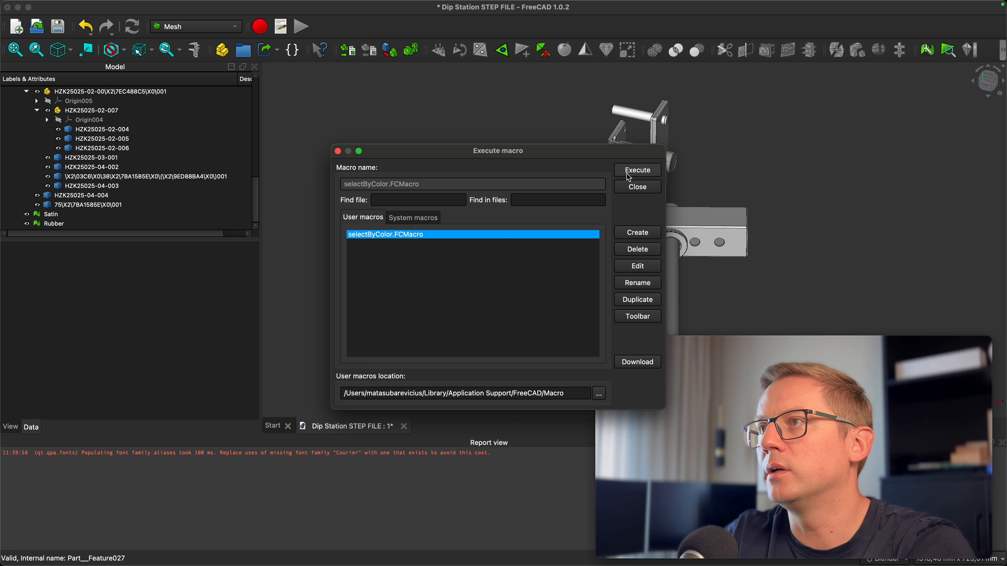
click(637, 267)
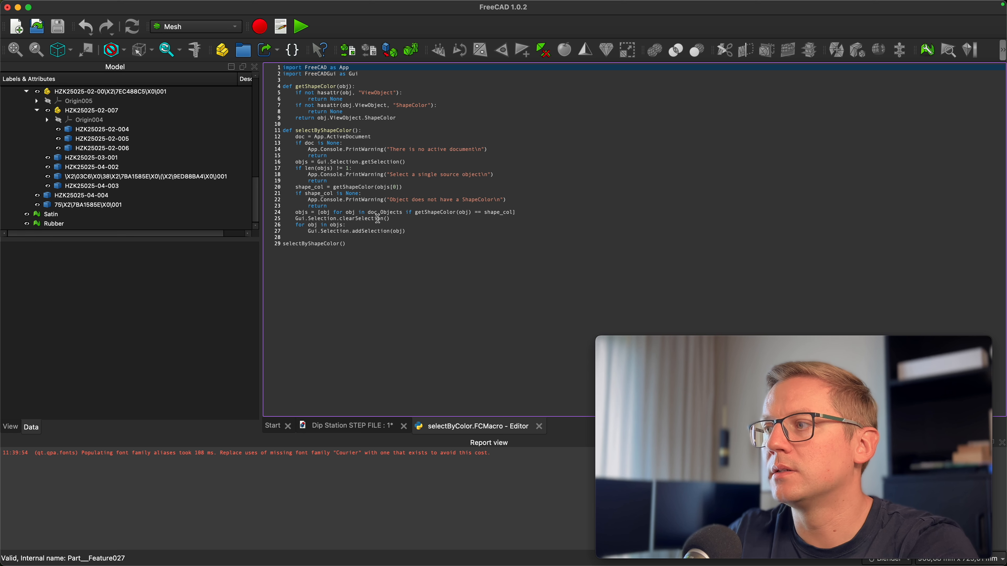
click(540, 428)
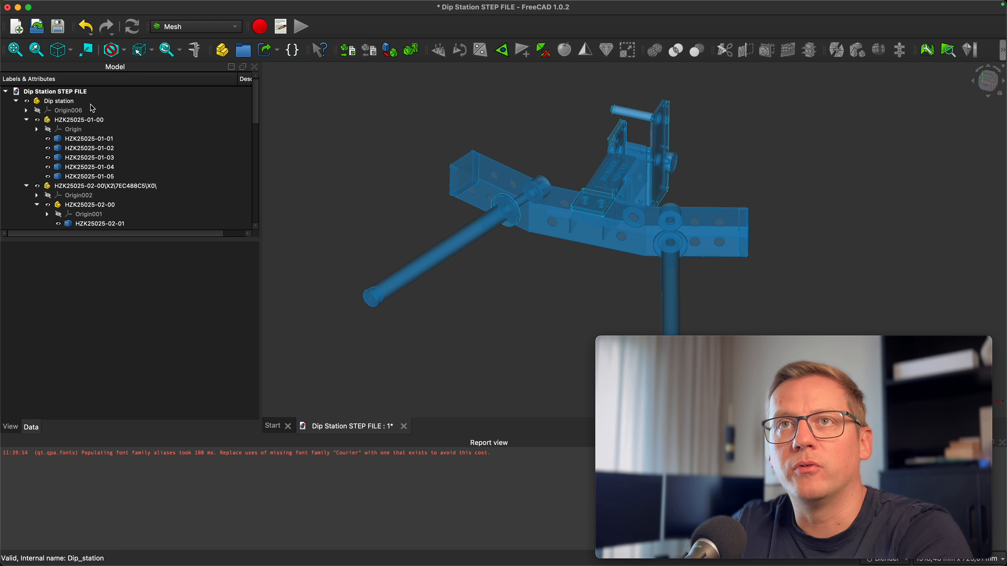
Collapse the Dip station tree and hide the Satin and Rubber meshes
click(59, 101)
click(308, 161)
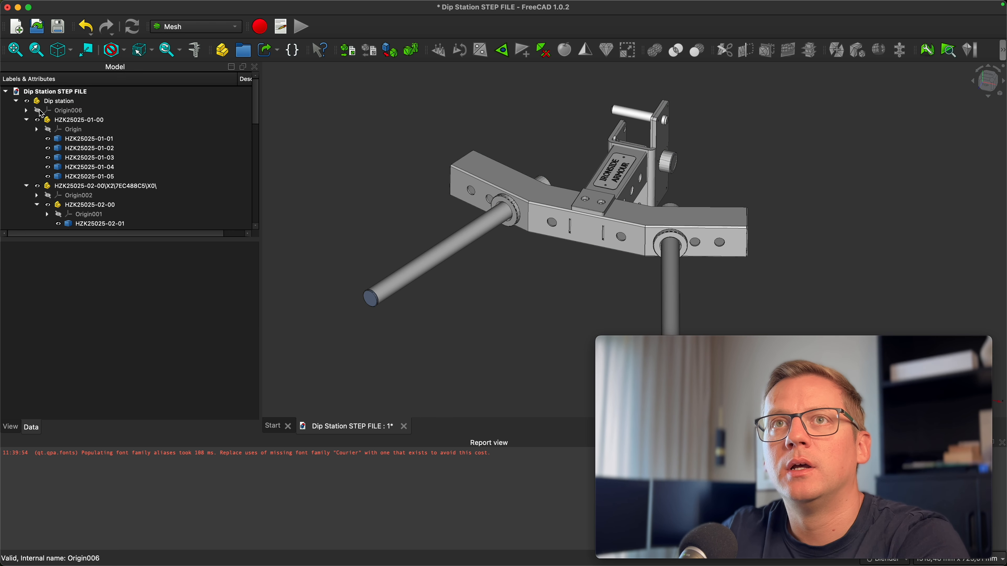
click(15, 100)
click(27, 123)
click(28, 112)
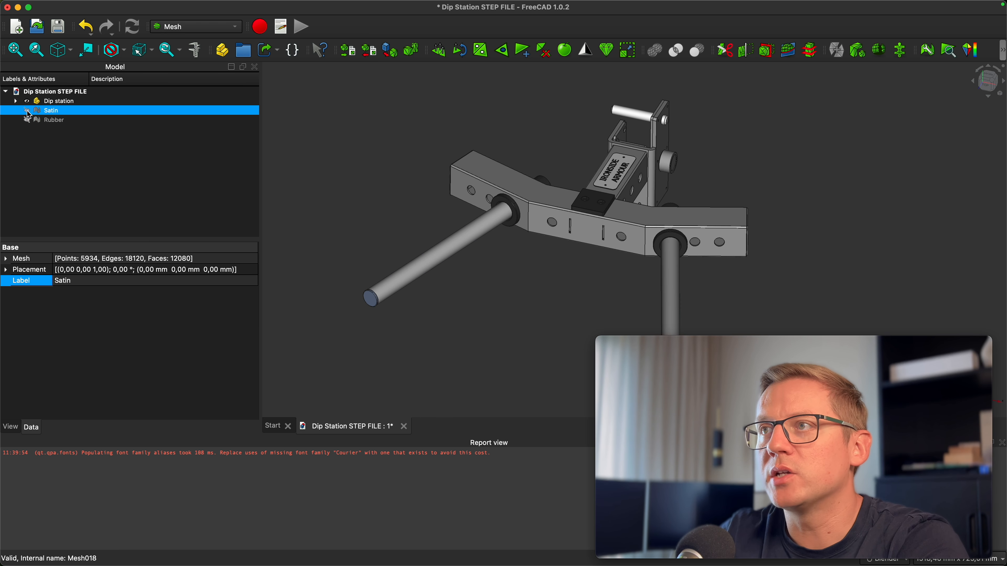
click(348, 170)
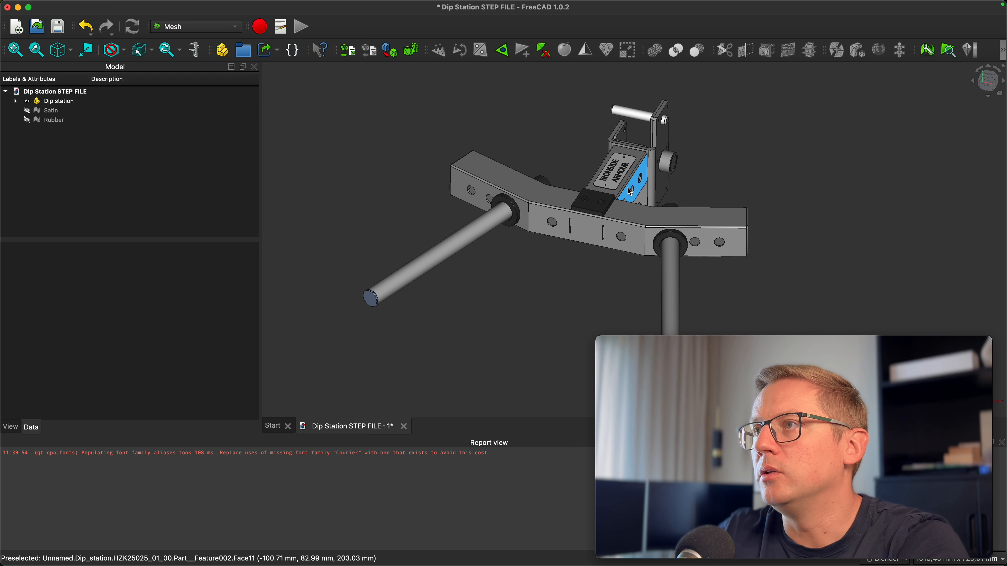
Select the label plate and run the selectByColor macro to select every part sharing its colour
click(615, 189)
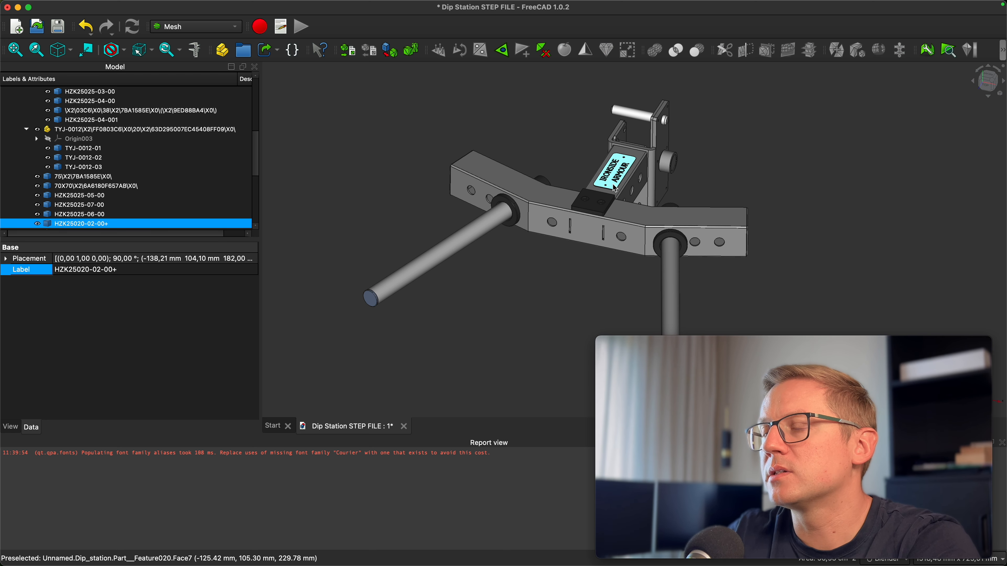
click(281, 26)
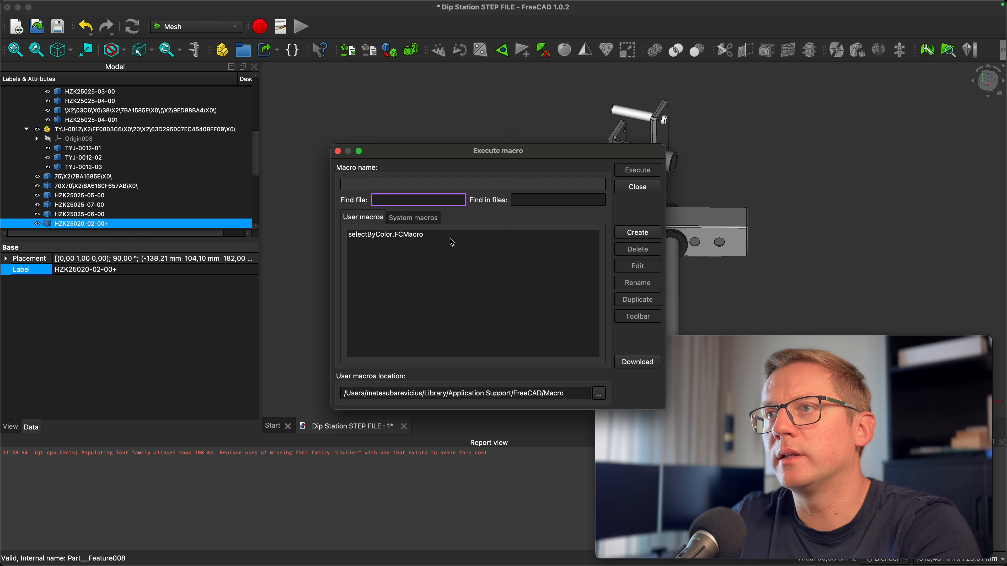
click(397, 235)
click(637, 170)
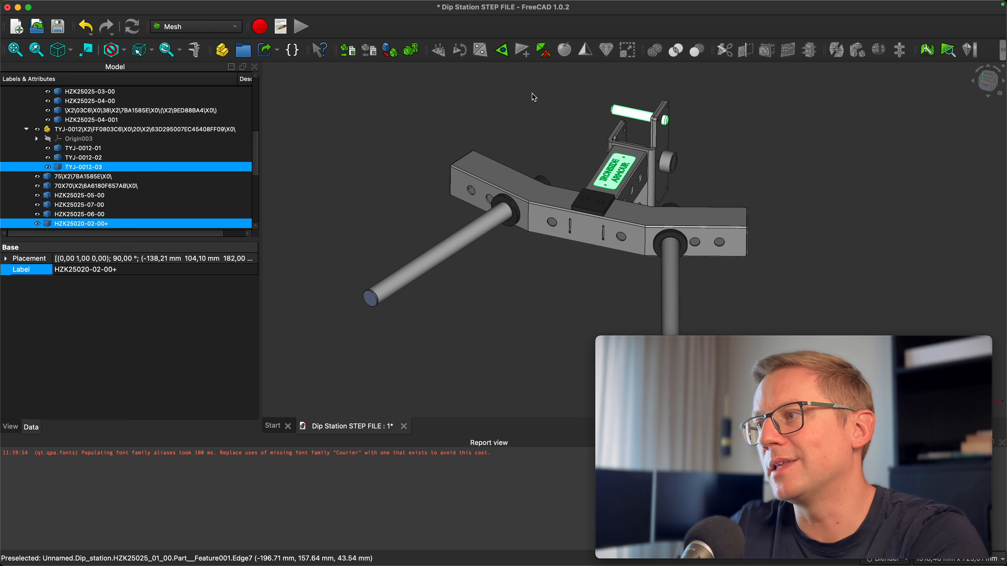
Tessellate the selected parts into meshes with the default settings and close the task panel
click(392, 51)
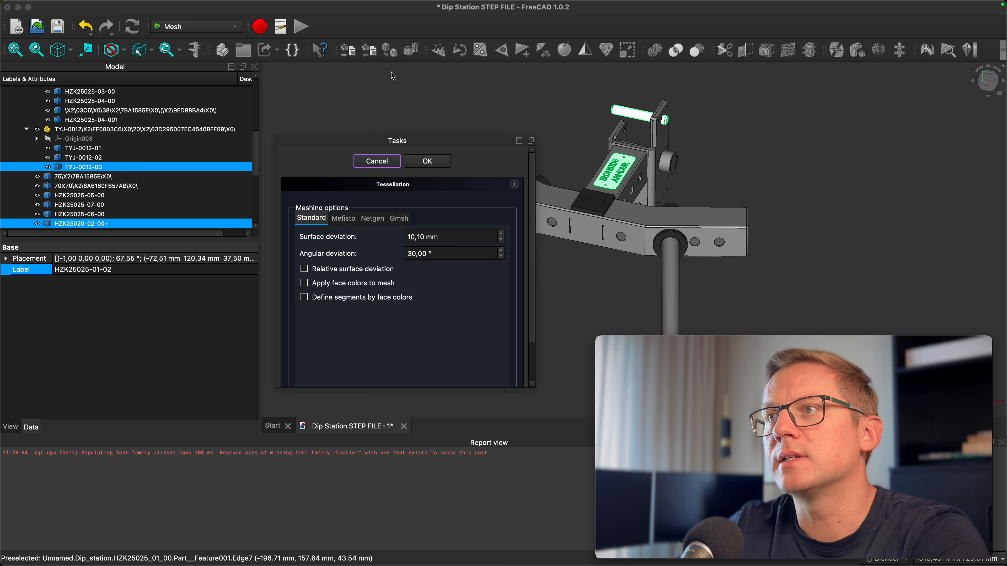
click(429, 161)
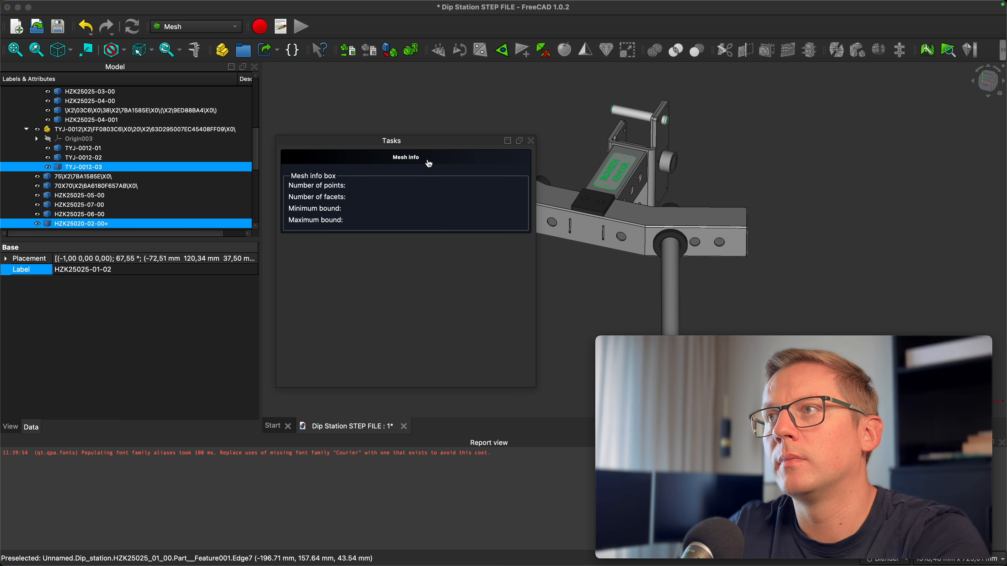
click(532, 140)
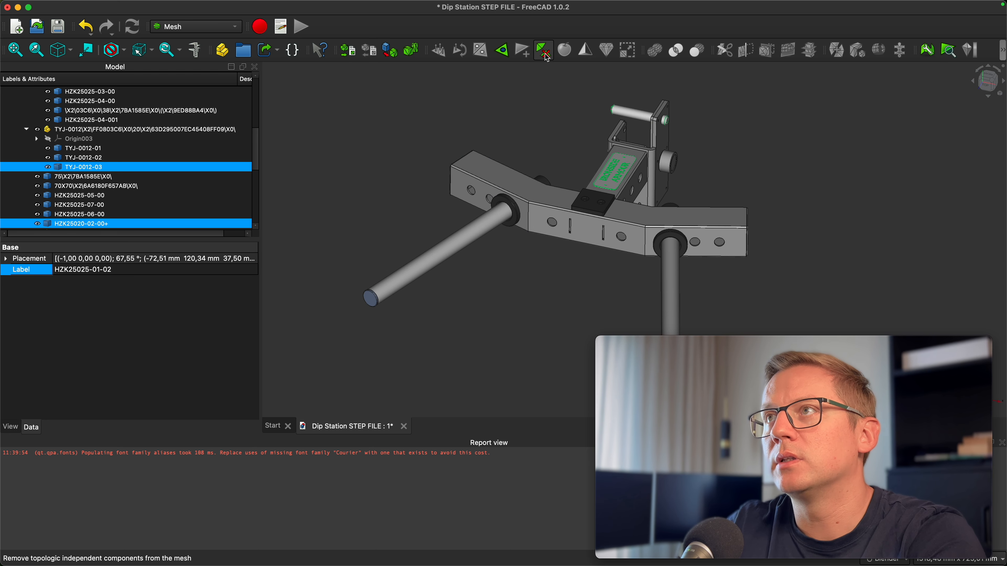
Select the three new meshed parts and merge them into a single mesh
scroll(119, 166, down, 10)
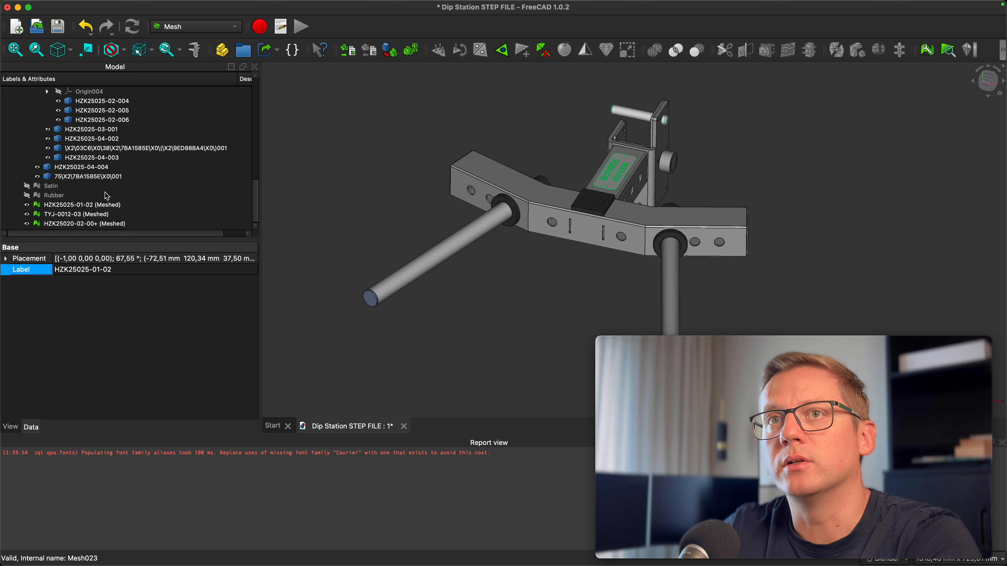
click(84, 204)
shift+click(87, 225)
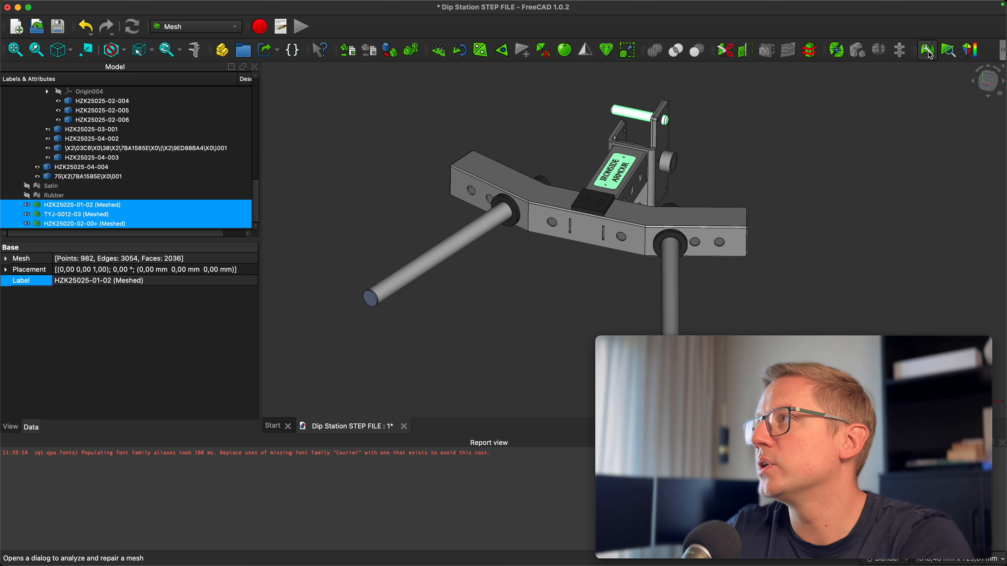
click(839, 51)
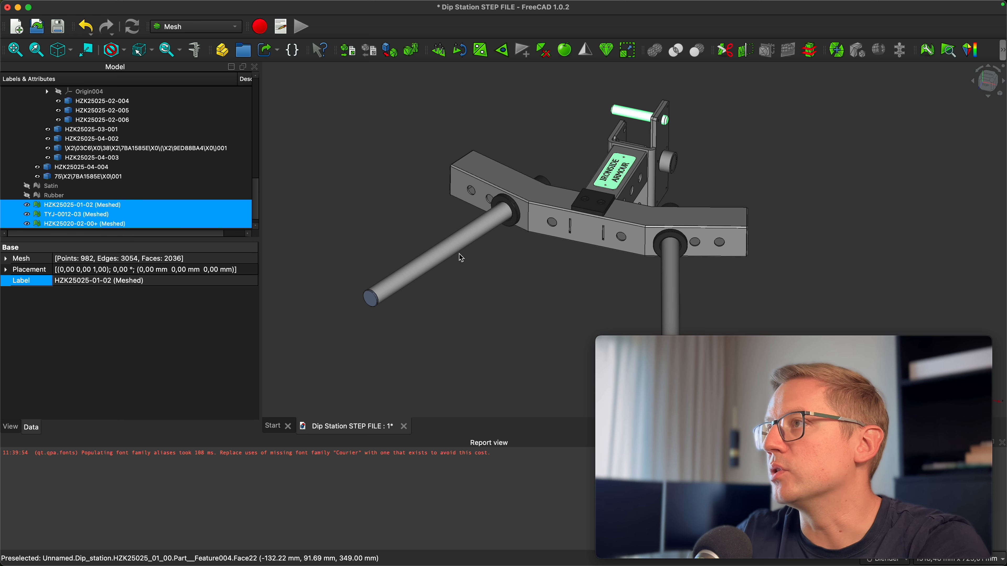
Delete the three individual meshed parts
right_click(79, 209)
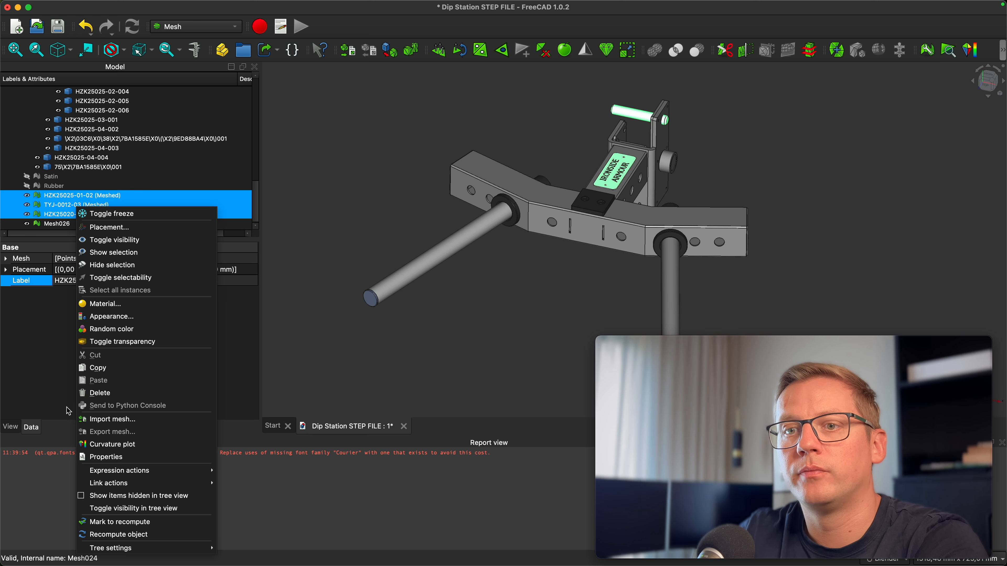
click(96, 394)
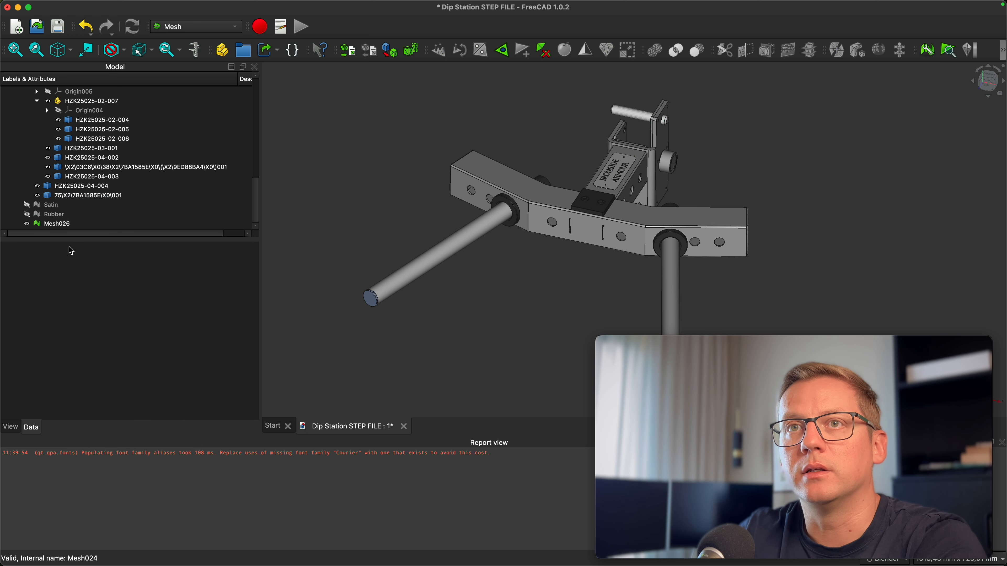
Rename the merged mesh to StainlessSteel
click(64, 223)
click(63, 222)
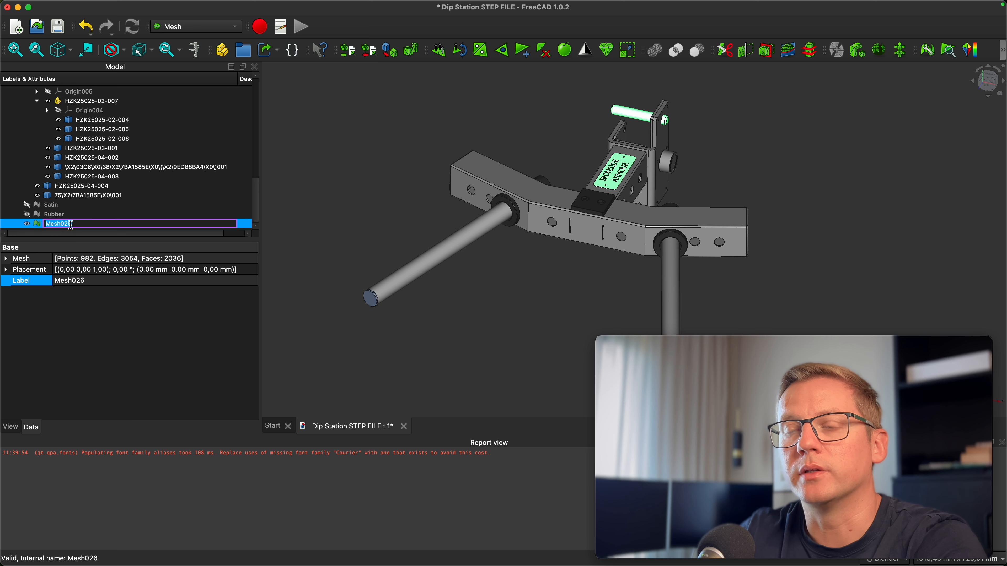
text(Stai)
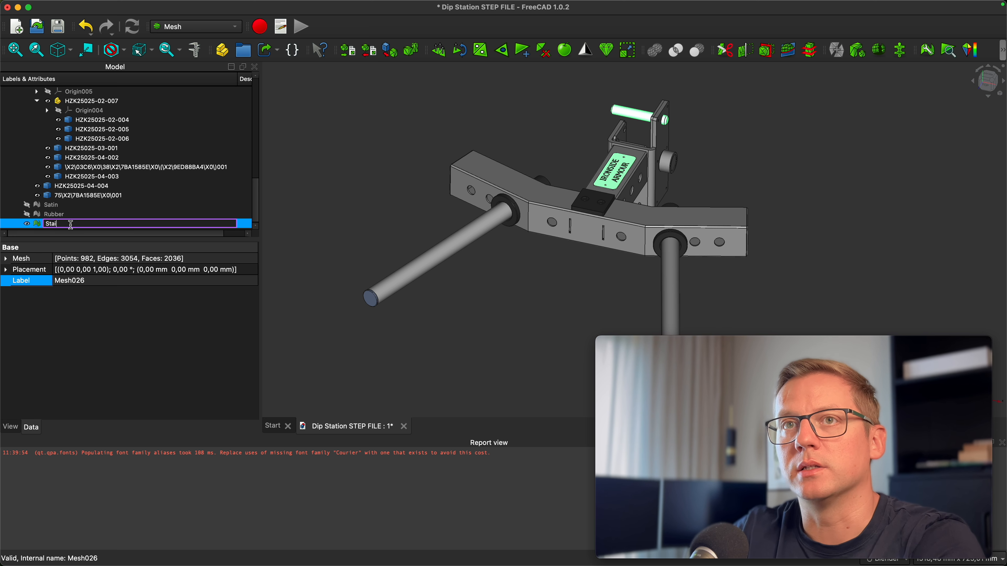
text(nlessSteel)
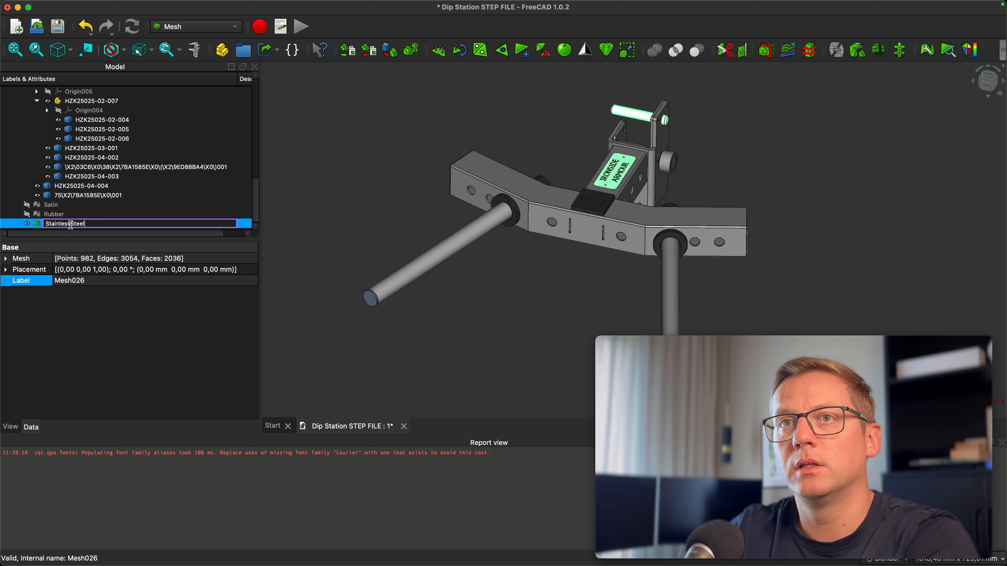
key(Return)
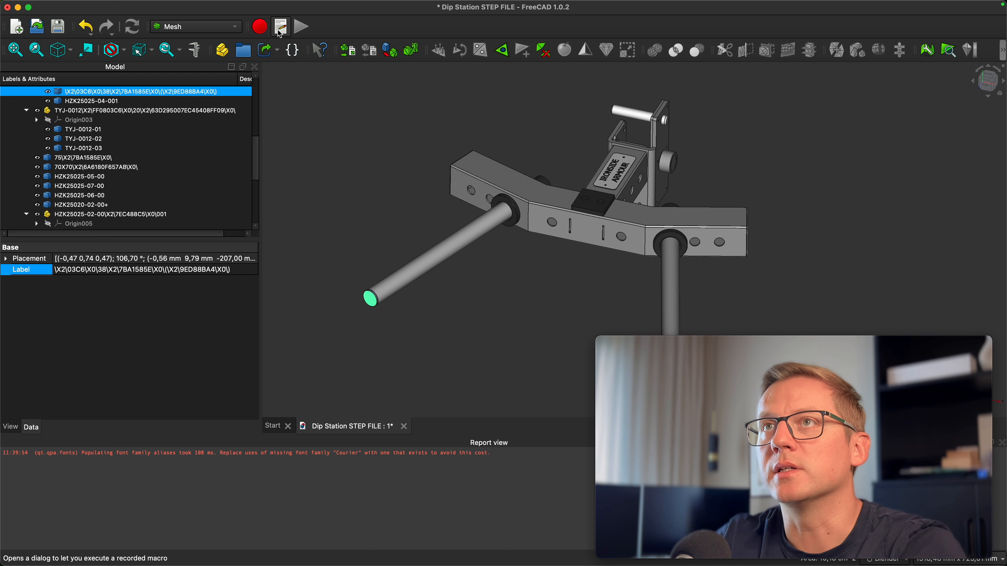
Run the selectByColor macro on the selected bar end cap to select all parts of its colour
click(281, 27)
click(453, 235)
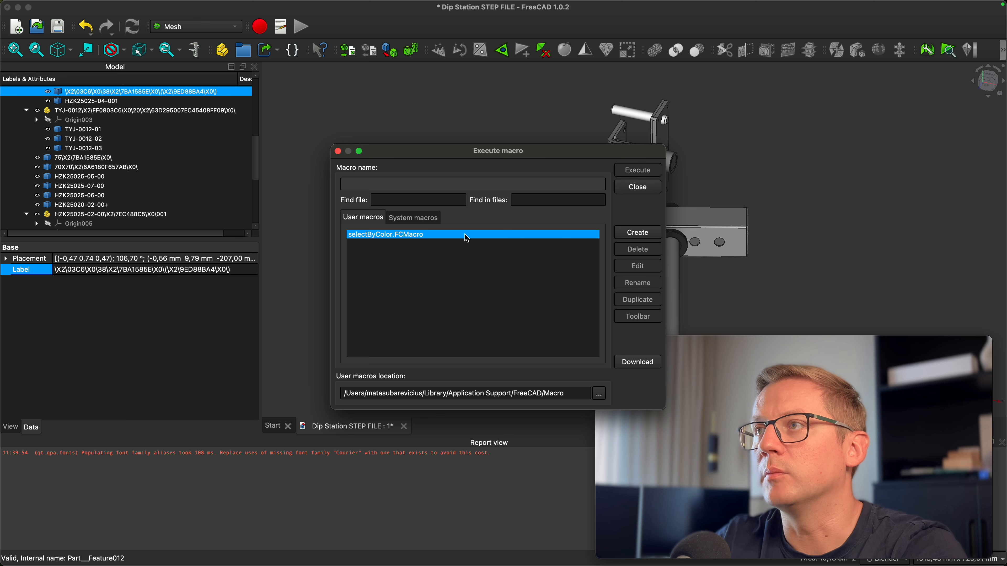
click(637, 170)
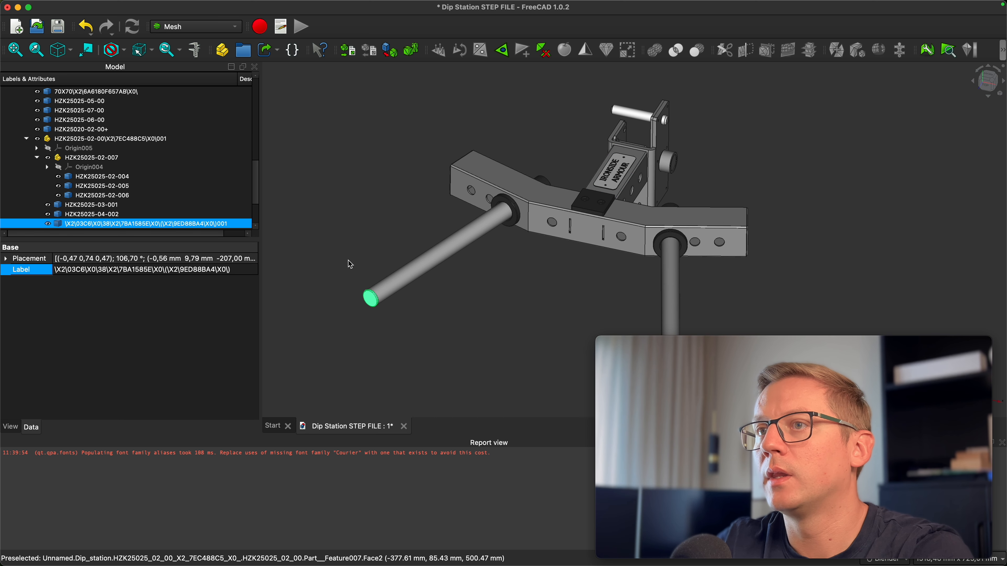
Tessellate the selected parts with default settings, then select the two meshed parts and merge them
click(388, 51)
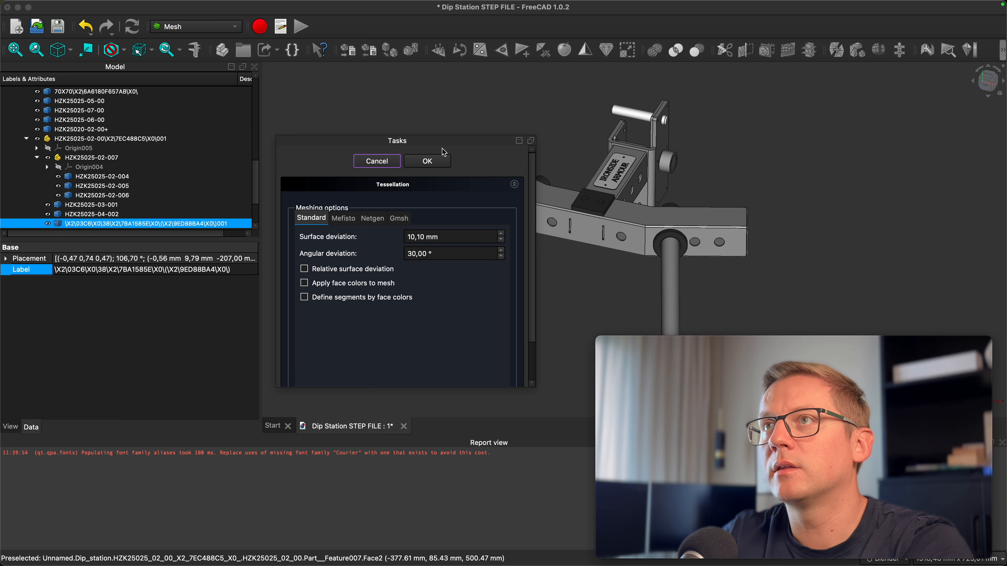
click(427, 161)
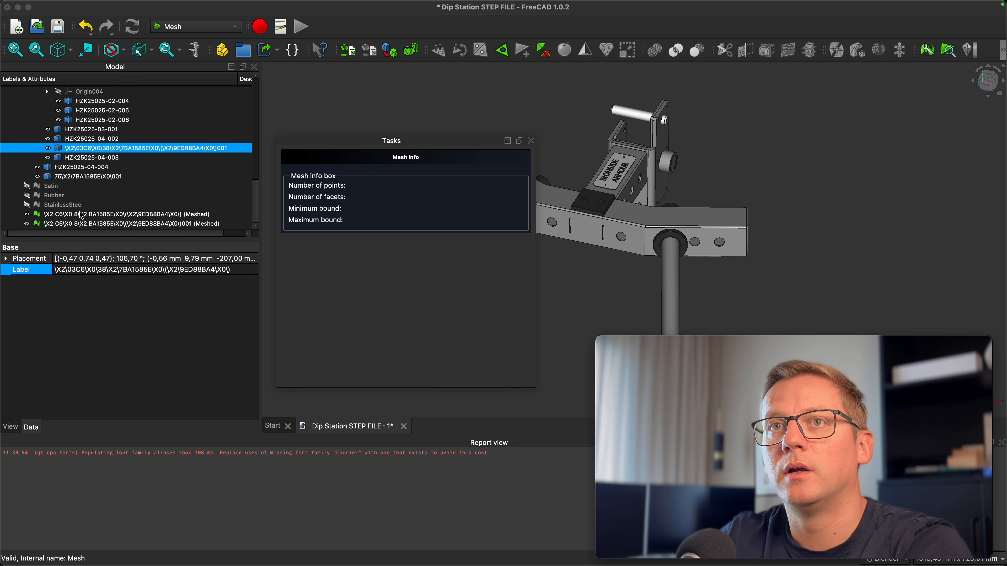
shift+click(84, 223)
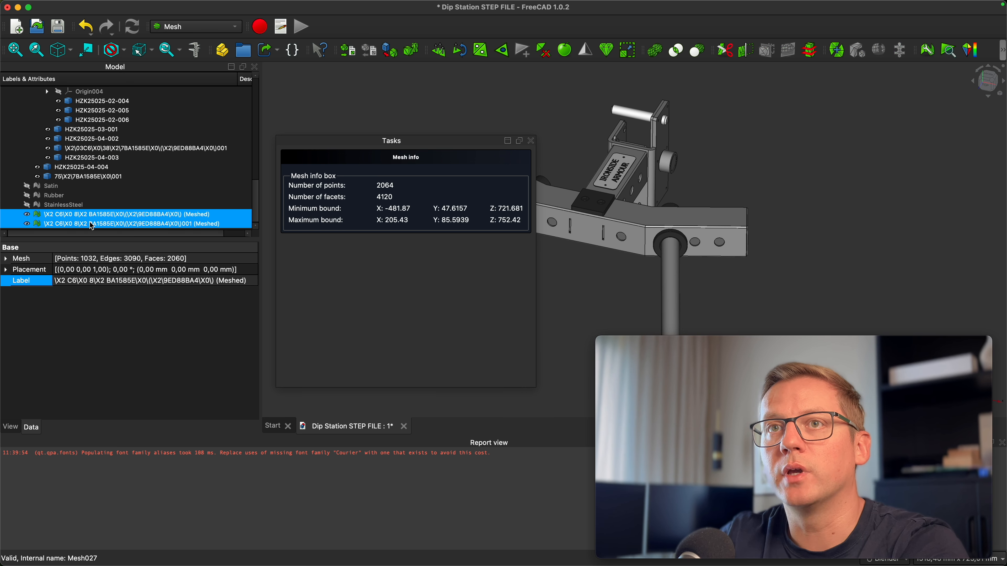
click(837, 56)
Delete the individual meshed parts, rename the merged mesh to GreySteel, and close the task panel
right_click(106, 211)
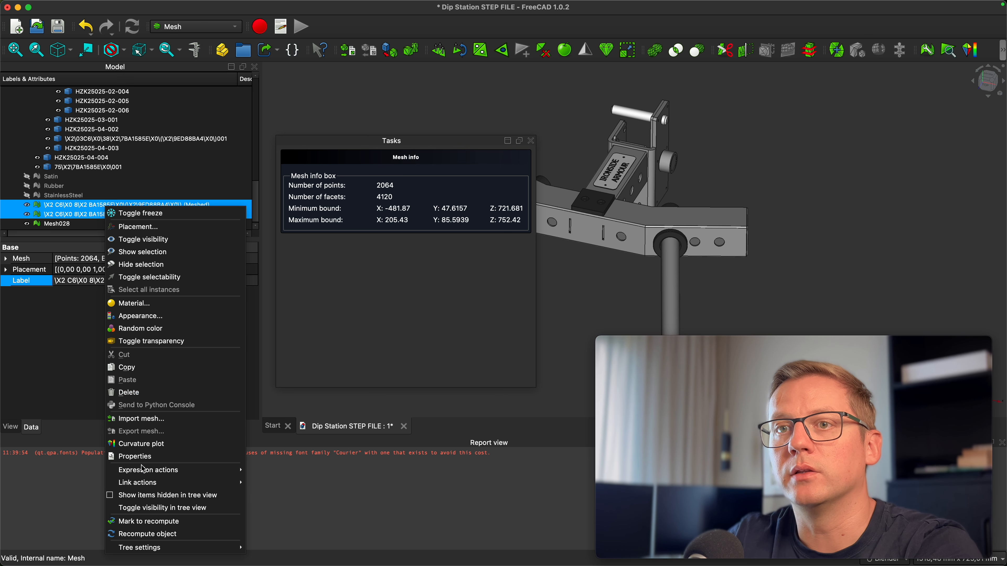
click(63, 224)
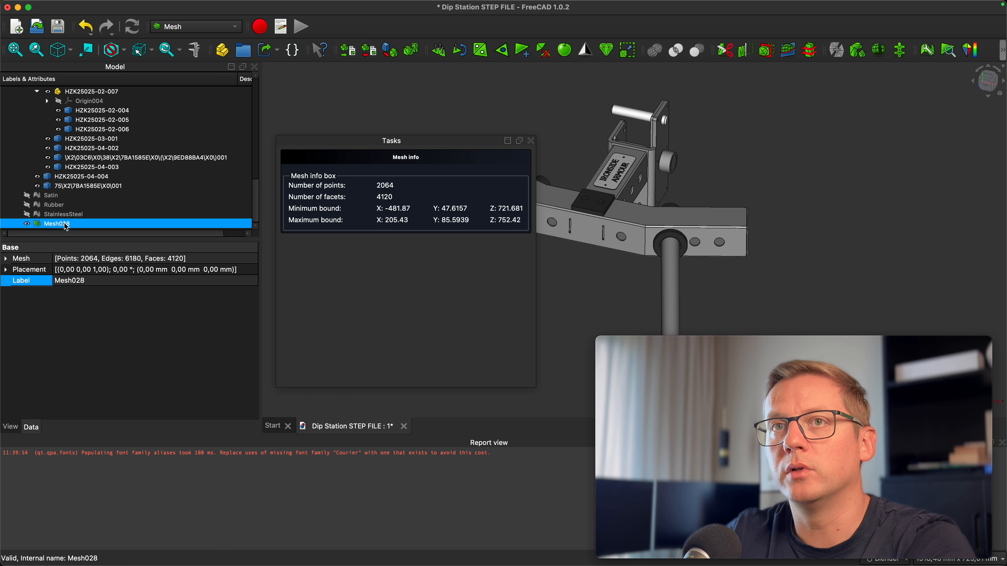
click(68, 225)
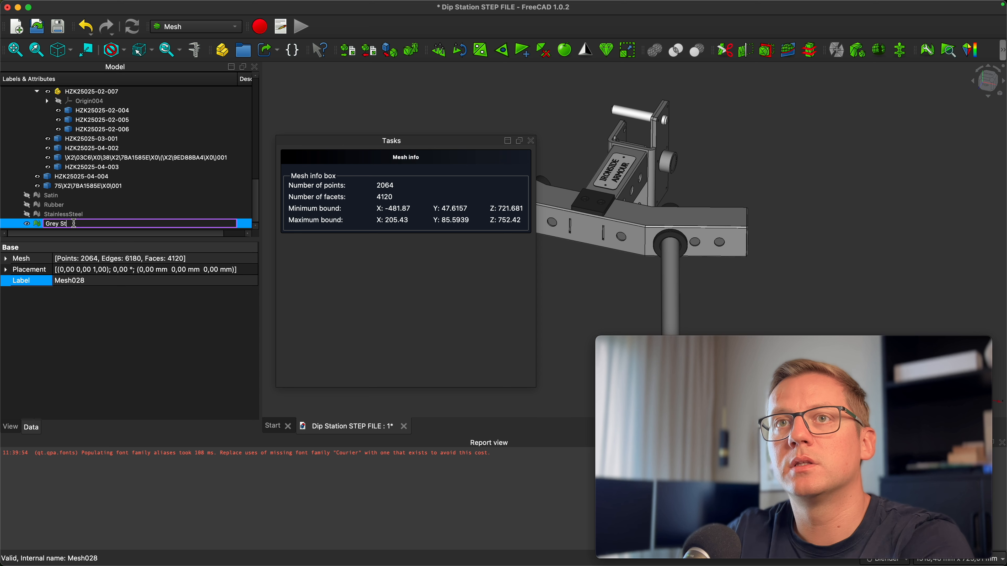
key(Return)
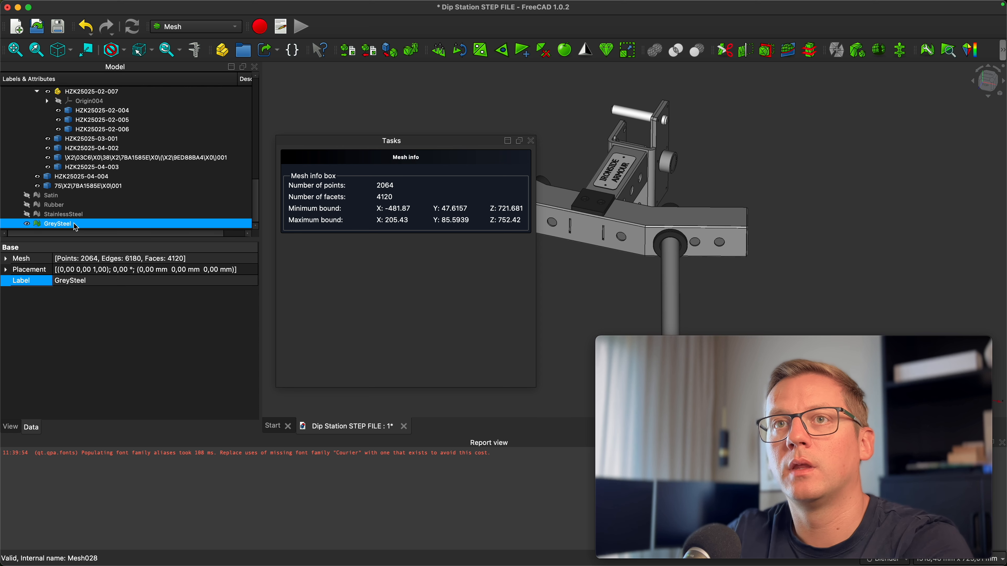
click(531, 141)
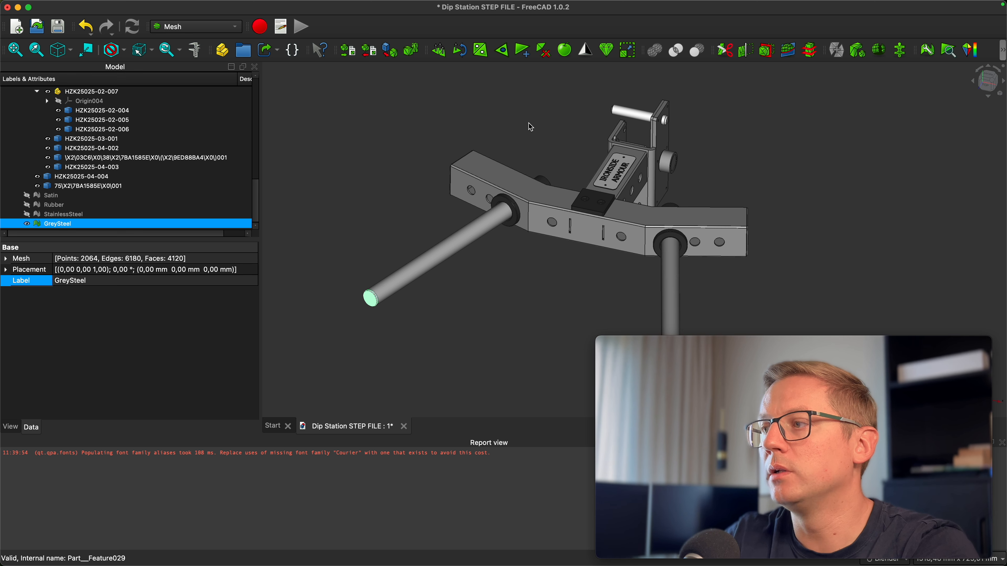
Hide the GreySteel mesh and clear the selection
click(27, 224)
click(373, 244)
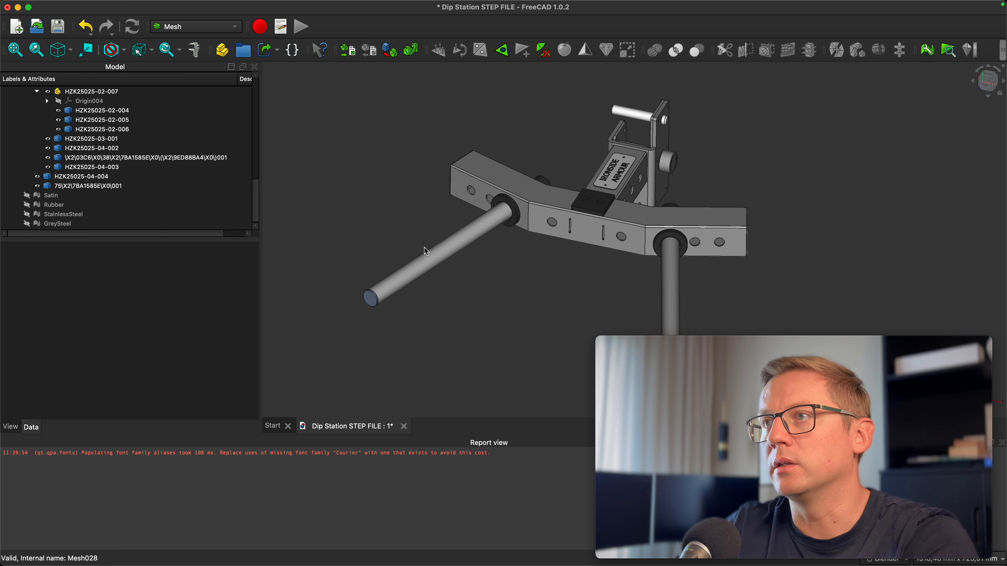
Select a knurled handle bar and run the selectByColor macro to select all parts of its colour
click(437, 256)
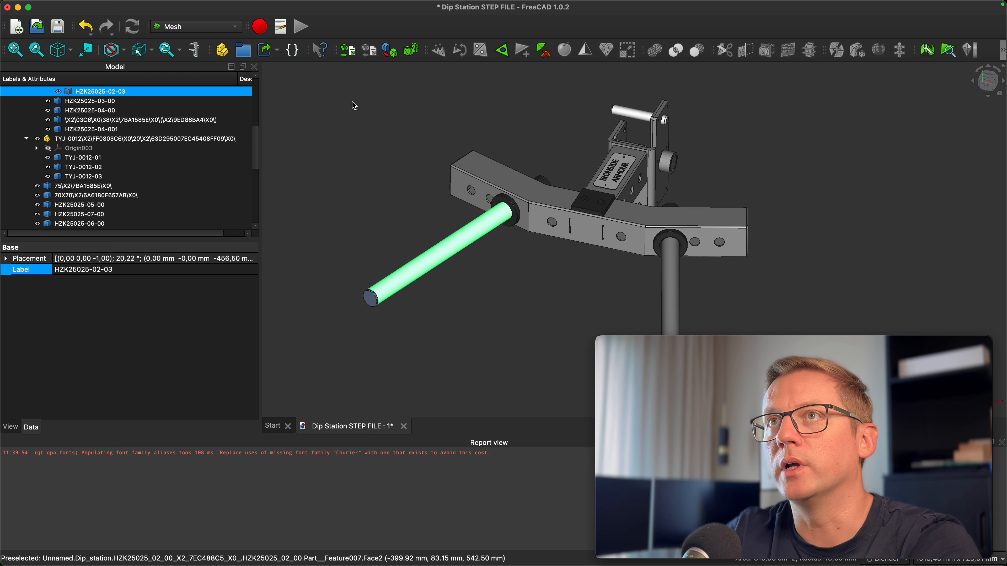
click(282, 31)
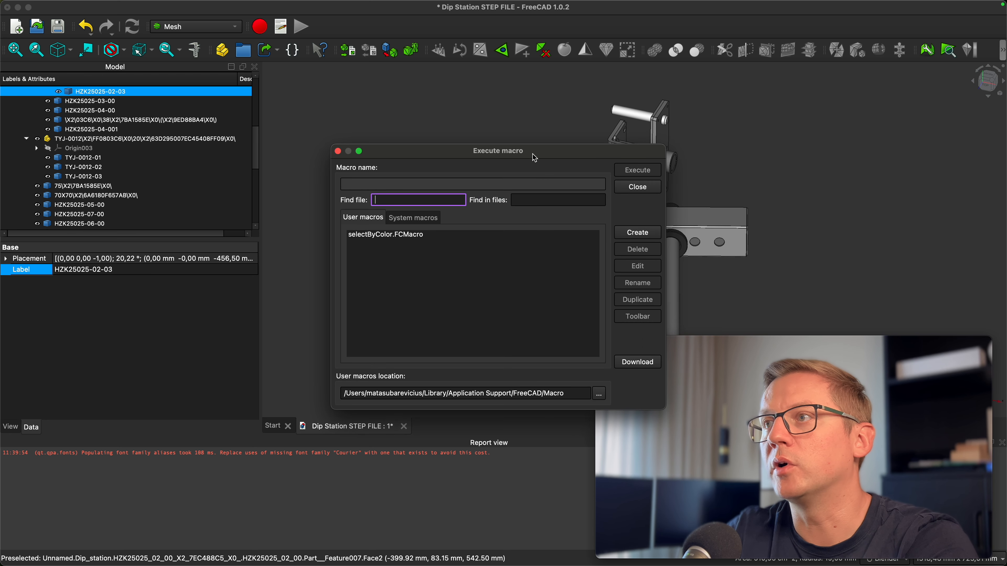
click(387, 235)
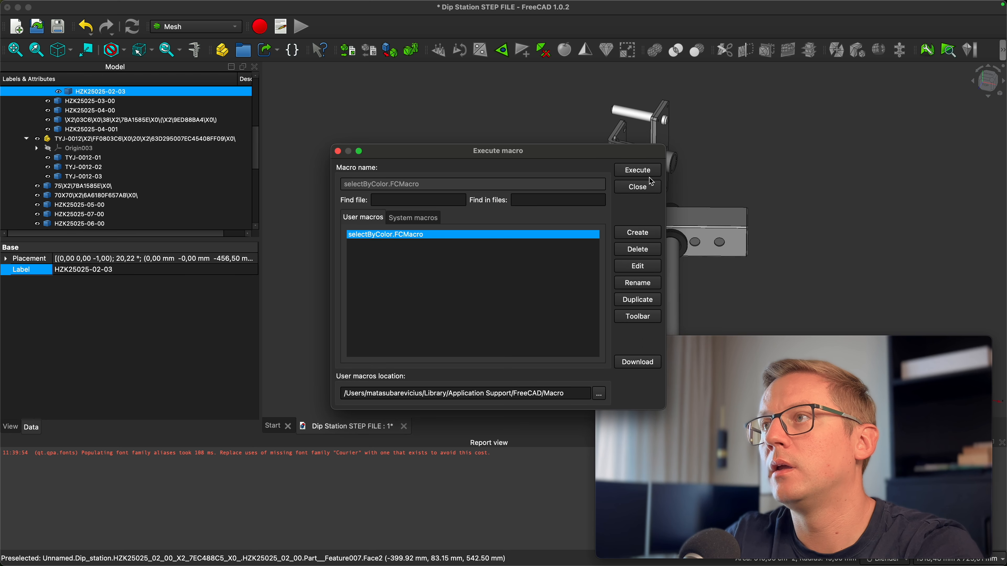
double_click(387, 236)
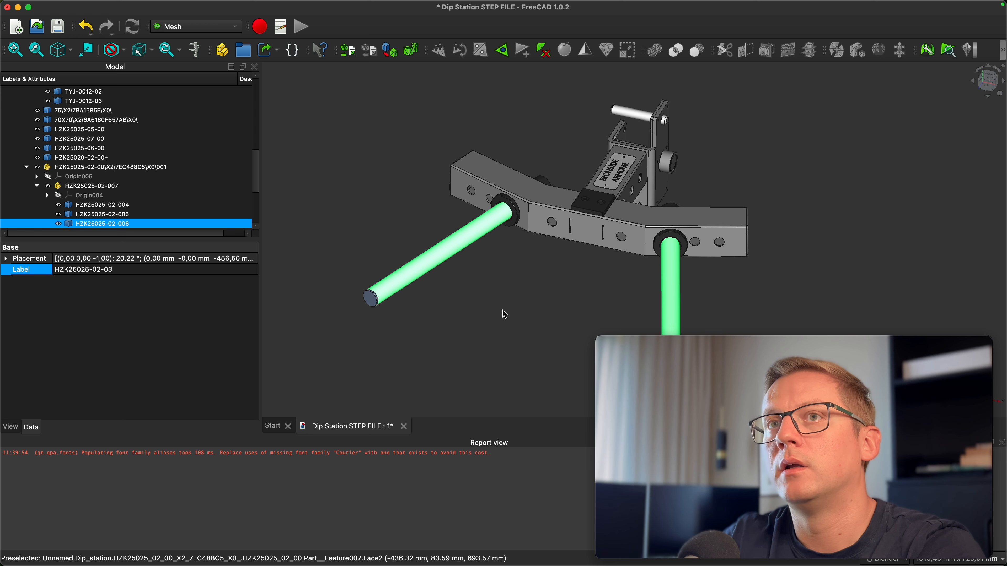
Tessellate the selected bars with default settings and merge the two resulting meshes into one
click(389, 51)
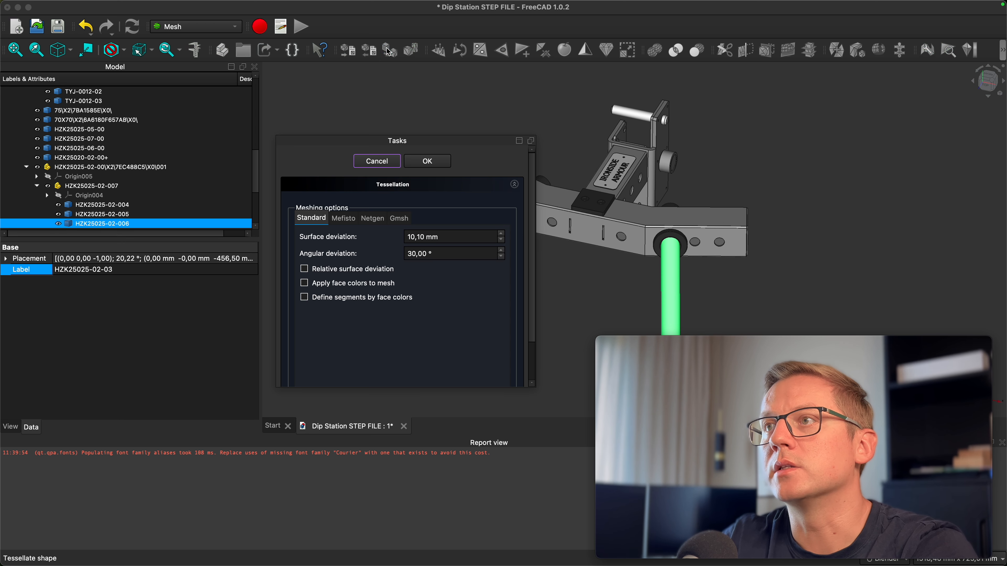
click(425, 162)
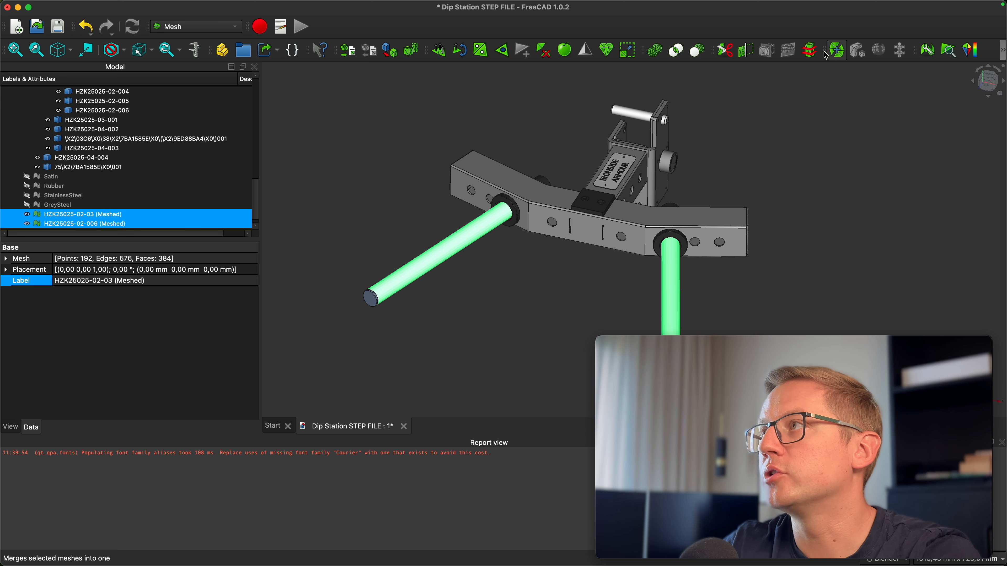
click(827, 56)
Delete the individual meshed bars and rename the merged mesh to Knurled
right_click(104, 211)
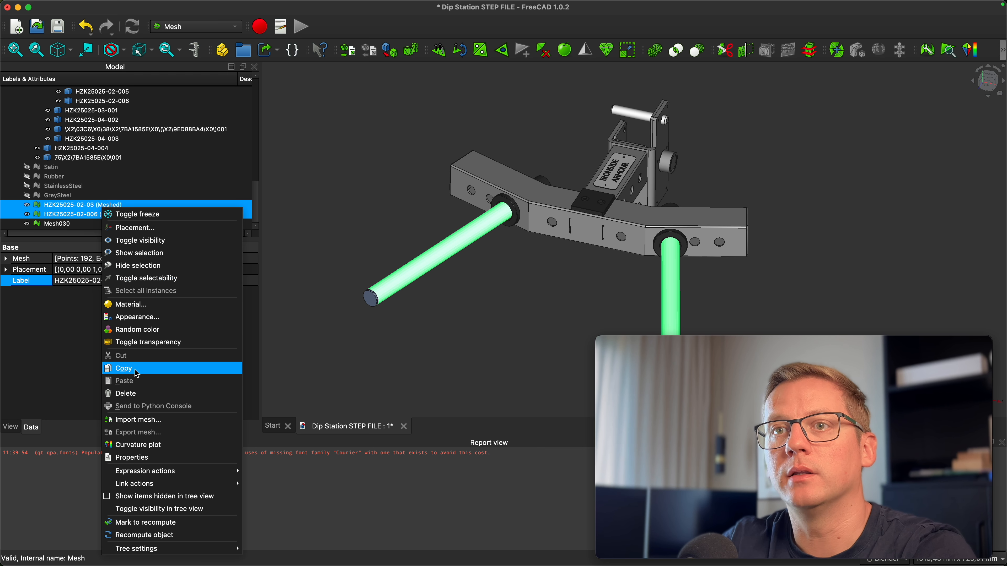
click(131, 390)
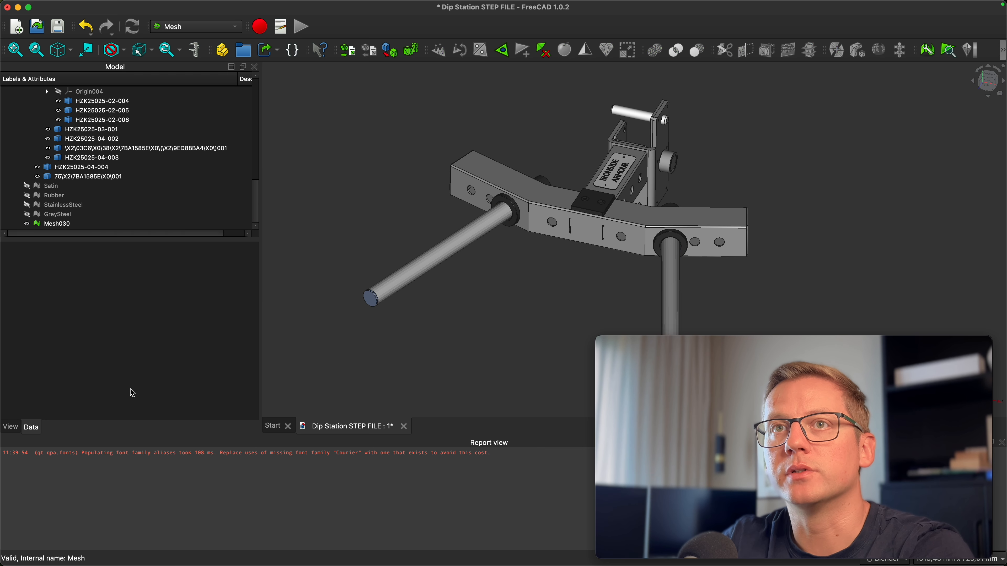
click(65, 225)
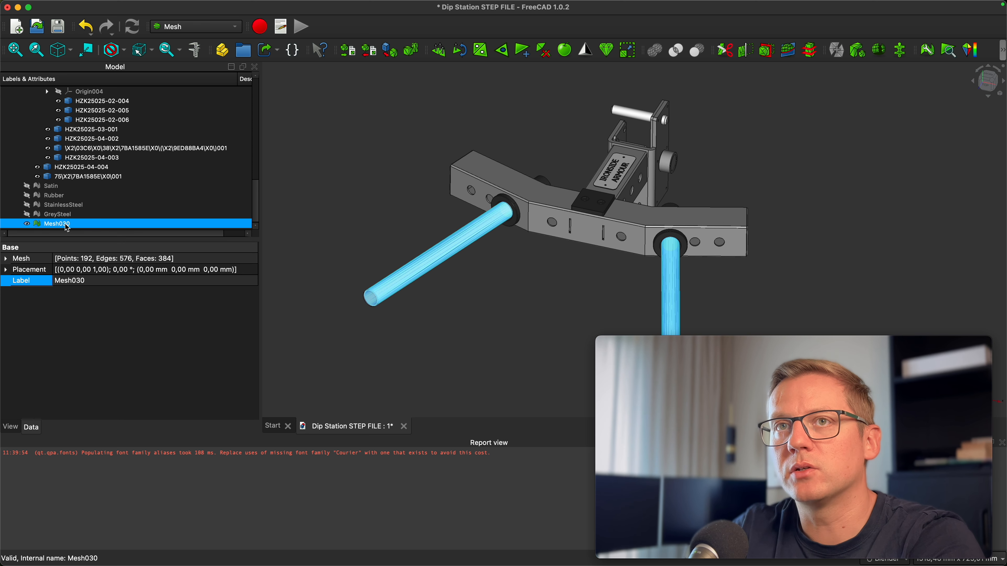
click(60, 224)
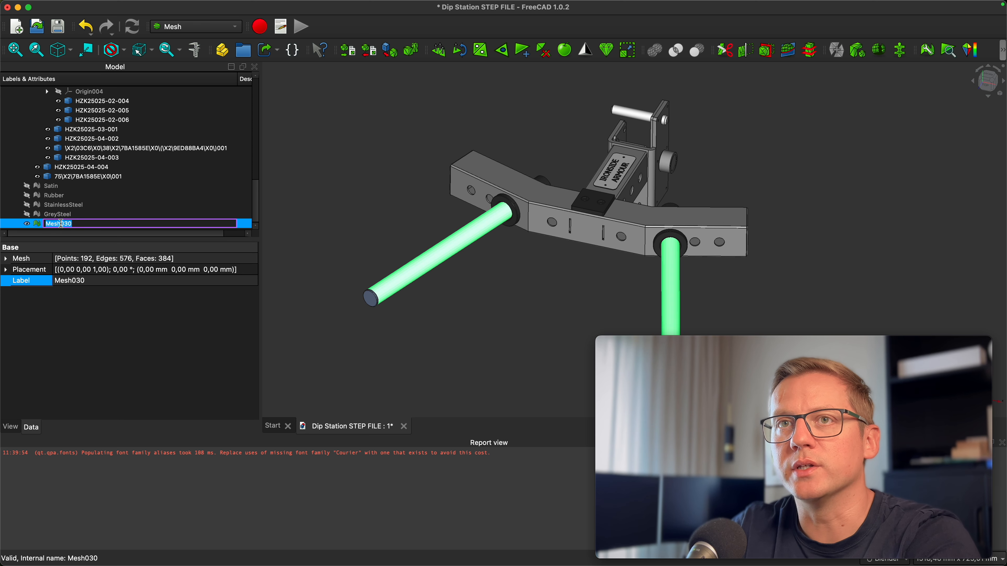
text(Knurled)
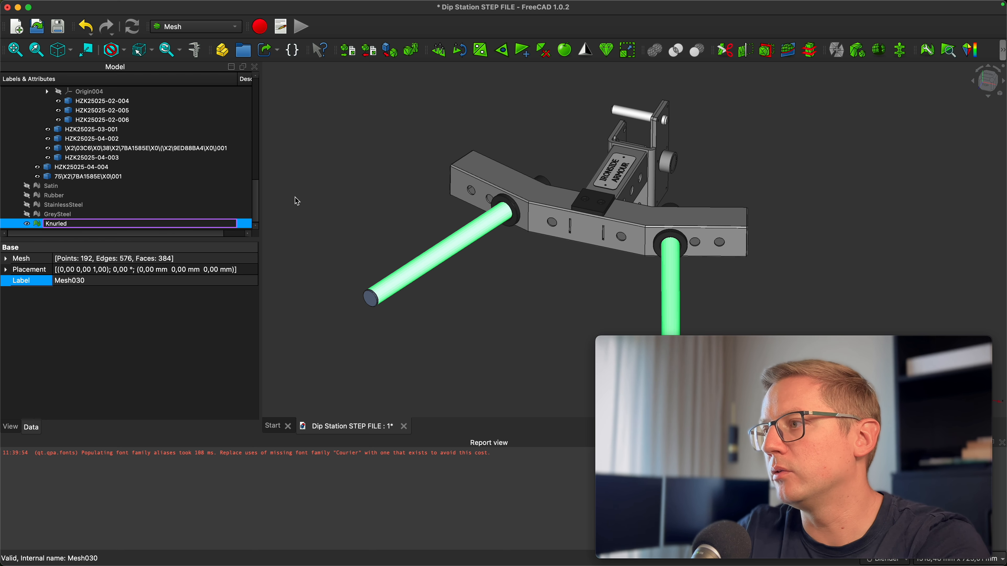
key(Return)
Clear the selection and show the Satin, Rubber, StainlessSteel and GreySteel meshes again
click(348, 203)
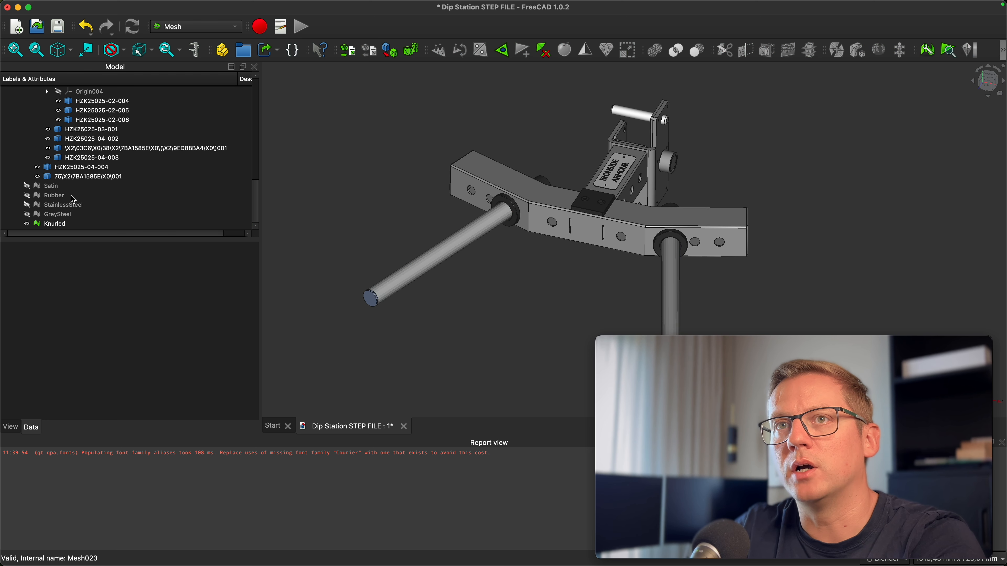
click(28, 186)
click(28, 196)
click(28, 205)
click(28, 215)
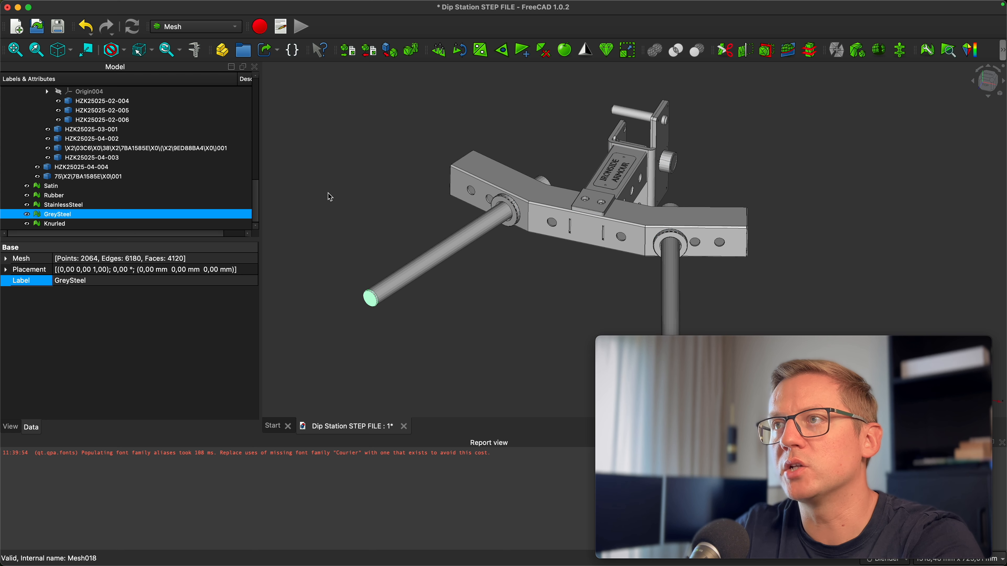
Collapse the model tree and hide the original Dip station assembly so only the meshes remain
scroll(34, 130, up, 10)
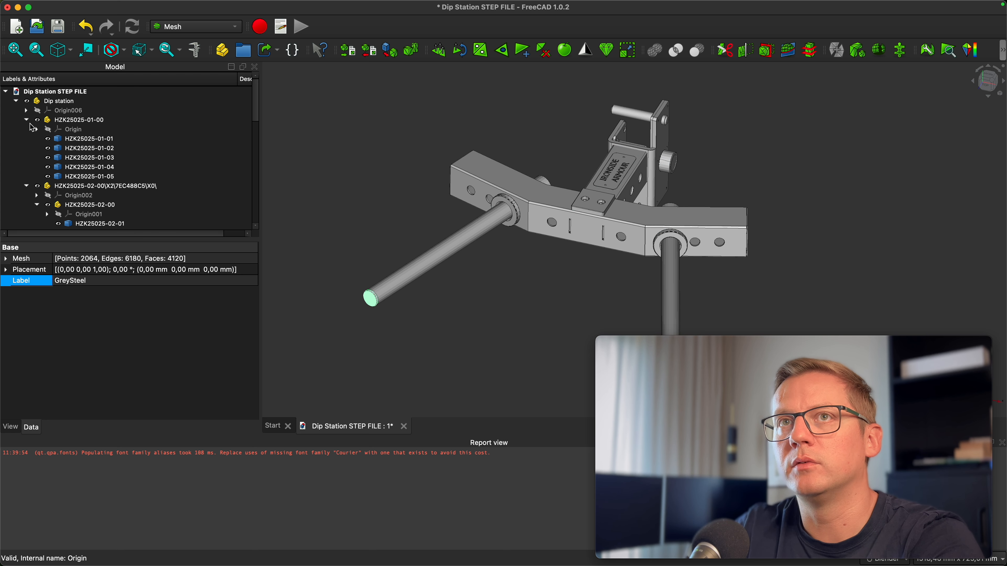
click(26, 119)
click(16, 101)
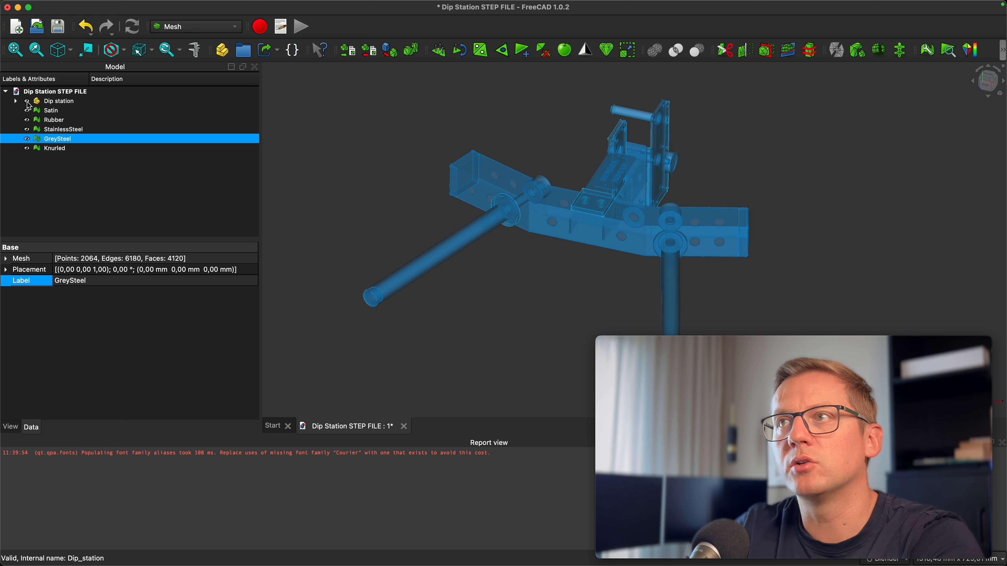
click(337, 135)
click(28, 104)
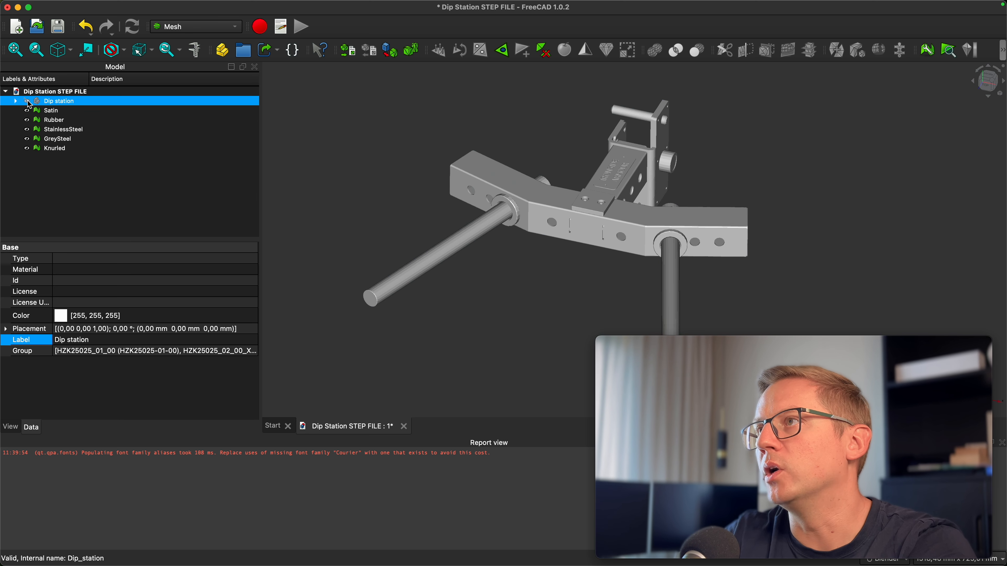
click(28, 103)
click(28, 102)
click(28, 103)
click(28, 102)
click(341, 144)
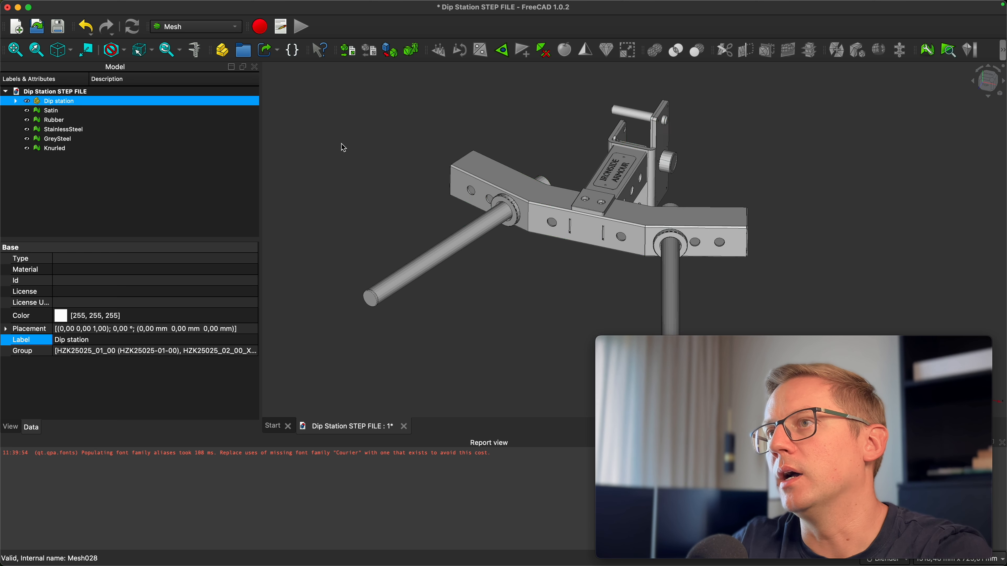
Export the Satin mesh as Satin in Stanford Polygon (*.ply) format to the tutorial folder
click(1001, 80)
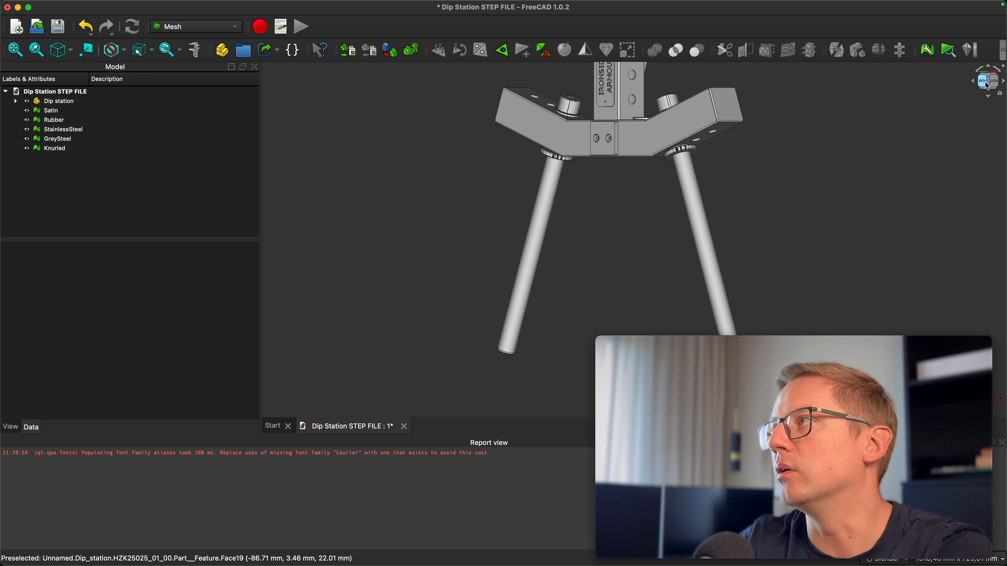
click(987, 83)
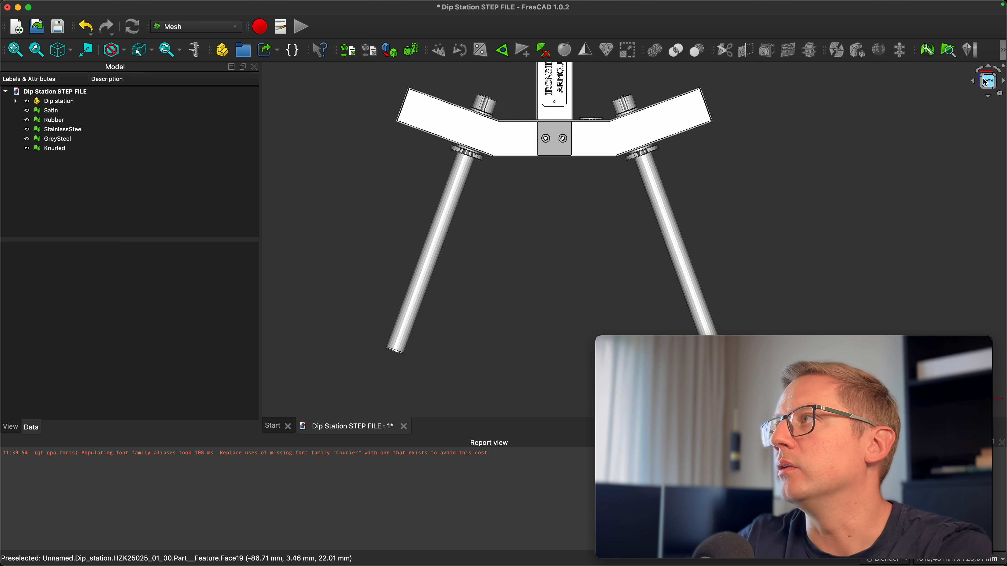
click(982, 79)
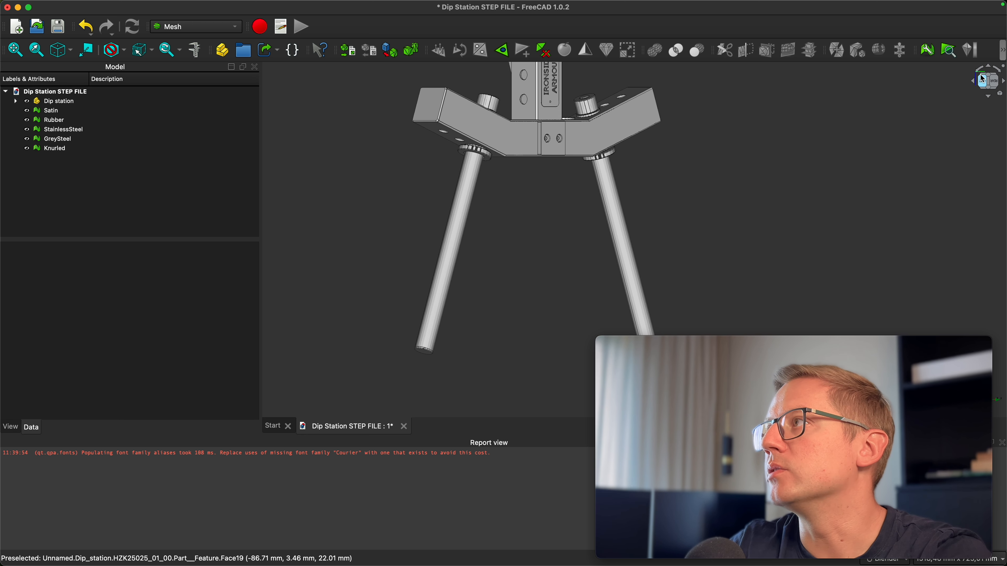
click(981, 76)
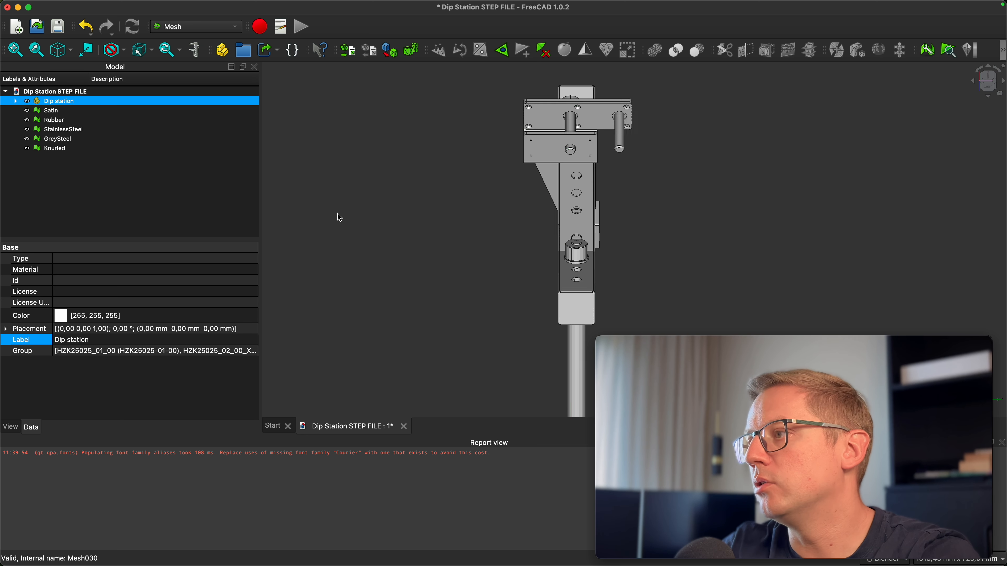
click(338, 214)
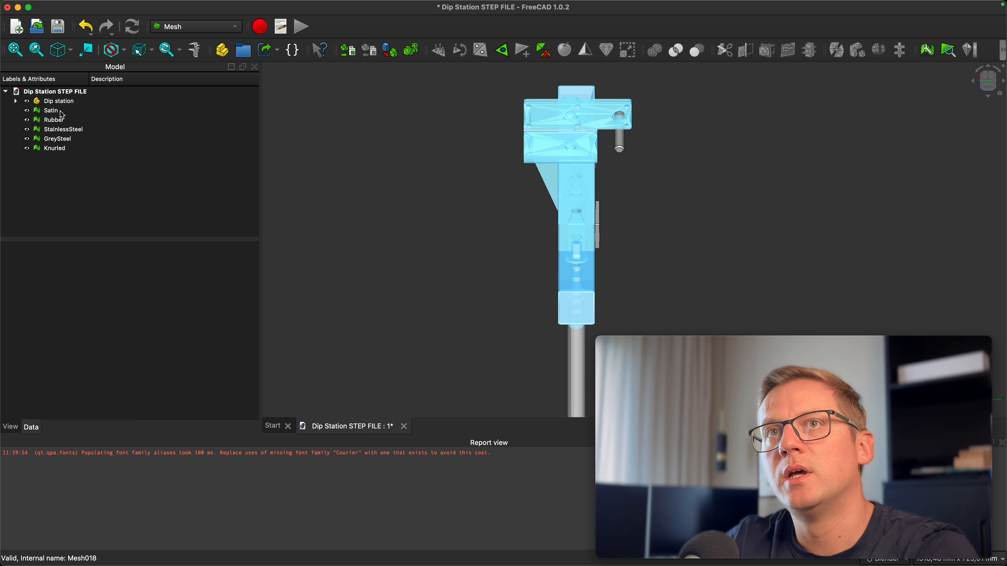
click(52, 111)
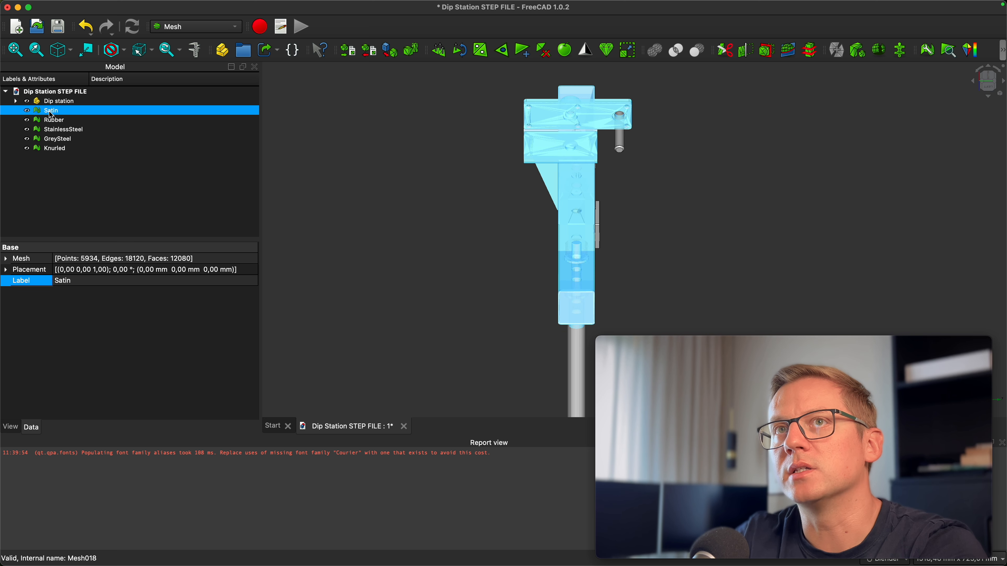
click(368, 56)
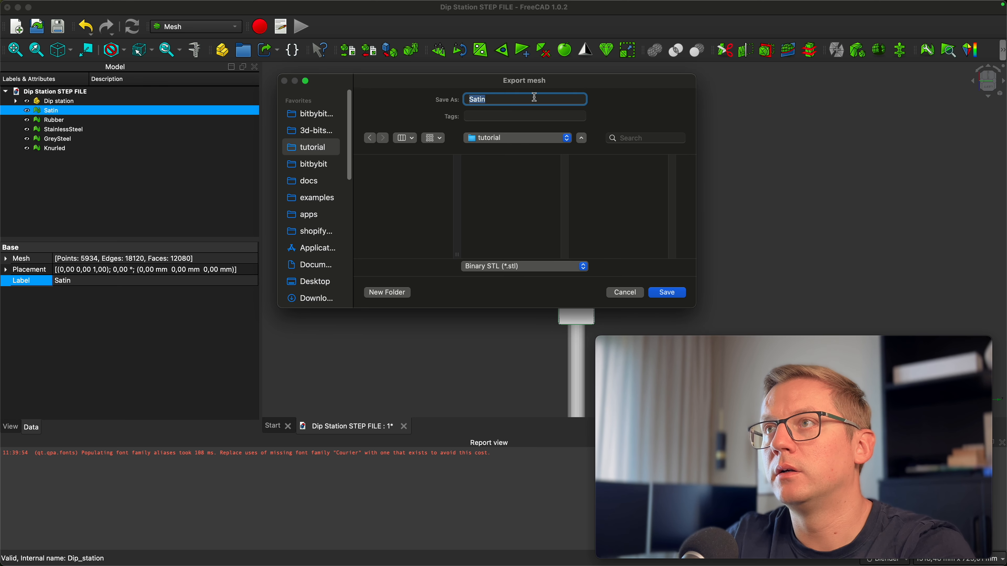
click(509, 265)
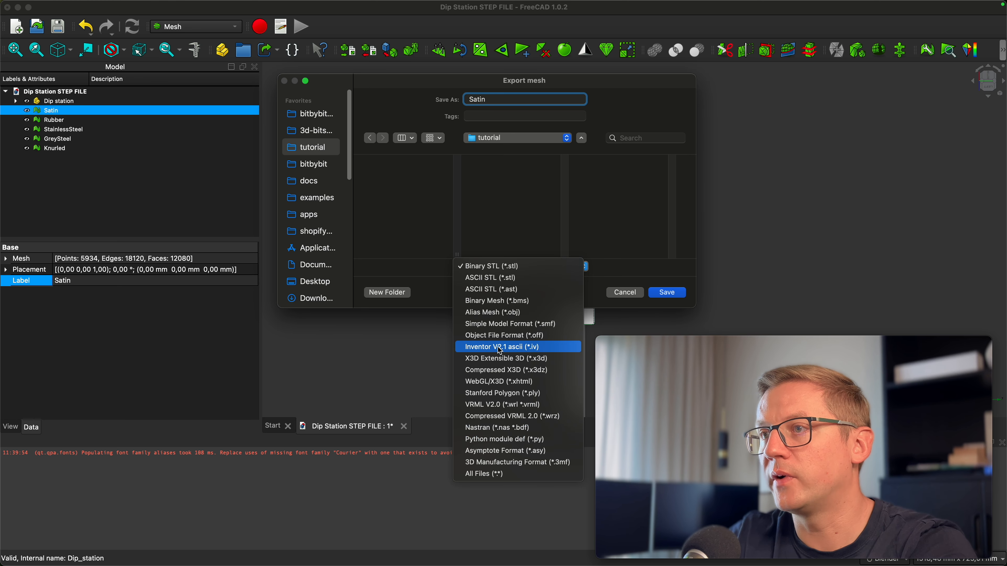
click(521, 397)
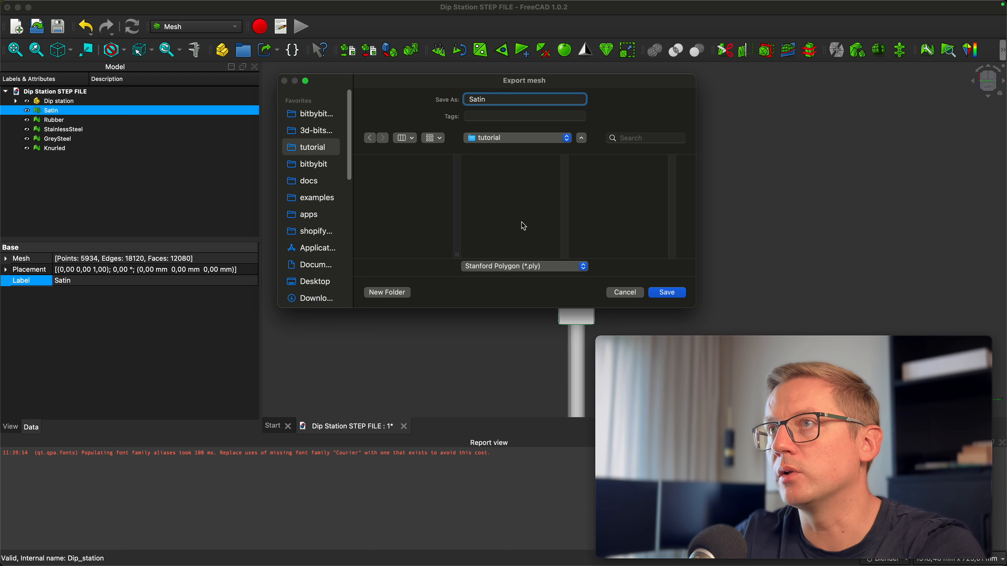
click(670, 294)
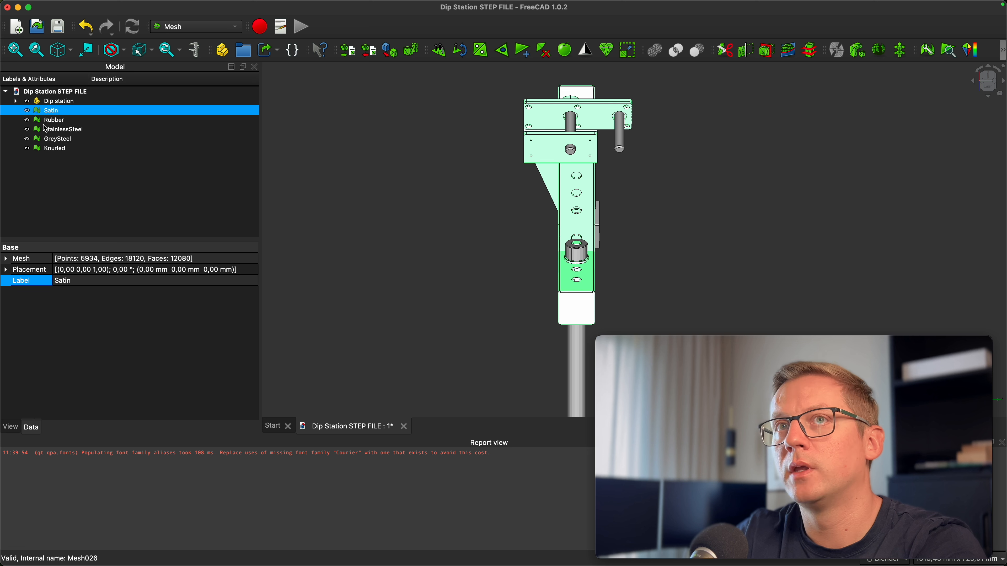
Export the Rubber mesh as Rubber in Stanford Polygon (*.ply) format
click(74, 121)
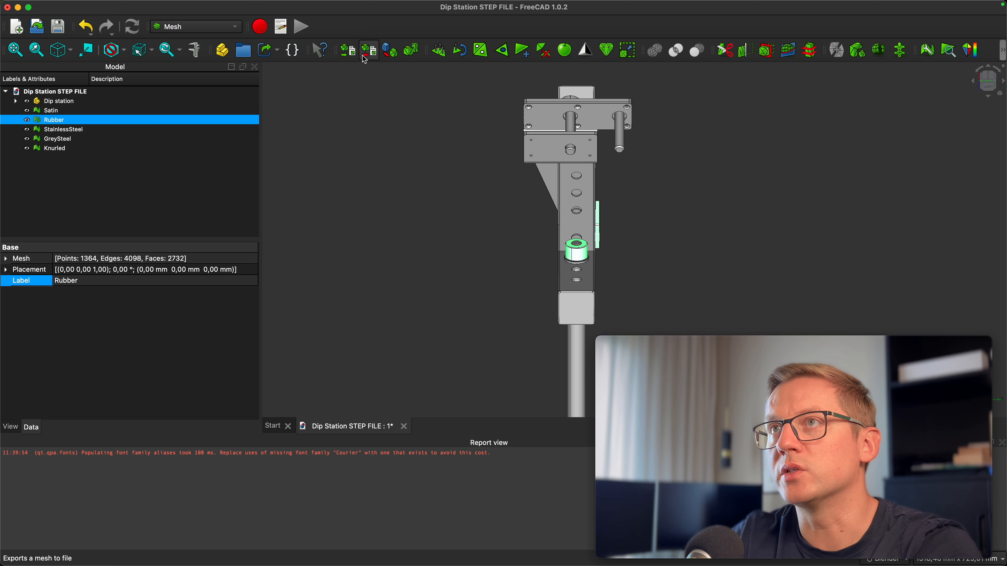
click(369, 50)
click(512, 274)
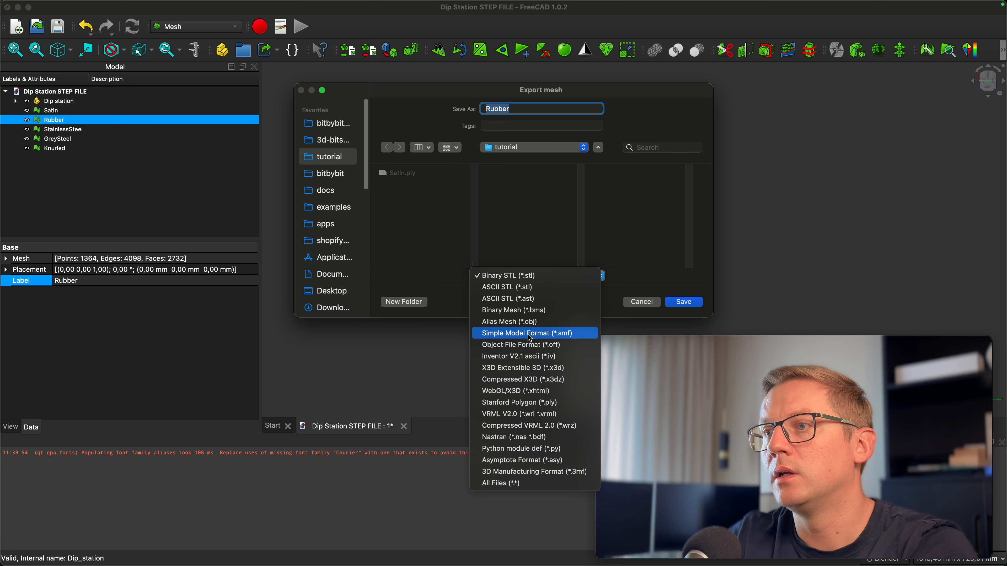
click(533, 403)
click(683, 302)
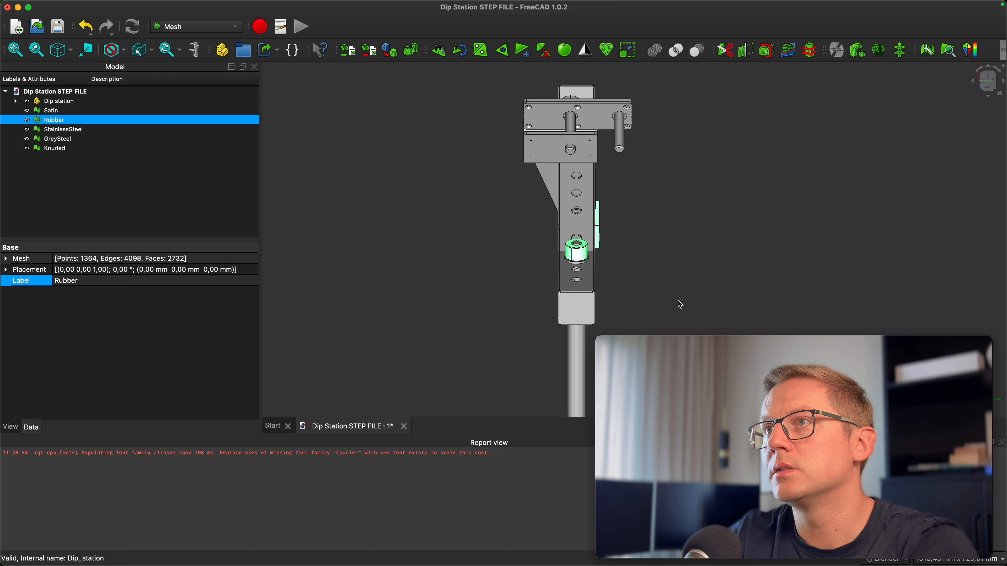
Export the StainlessSteel mesh as StainlessSteel in Stanford Polygon (*.ply) format
click(76, 131)
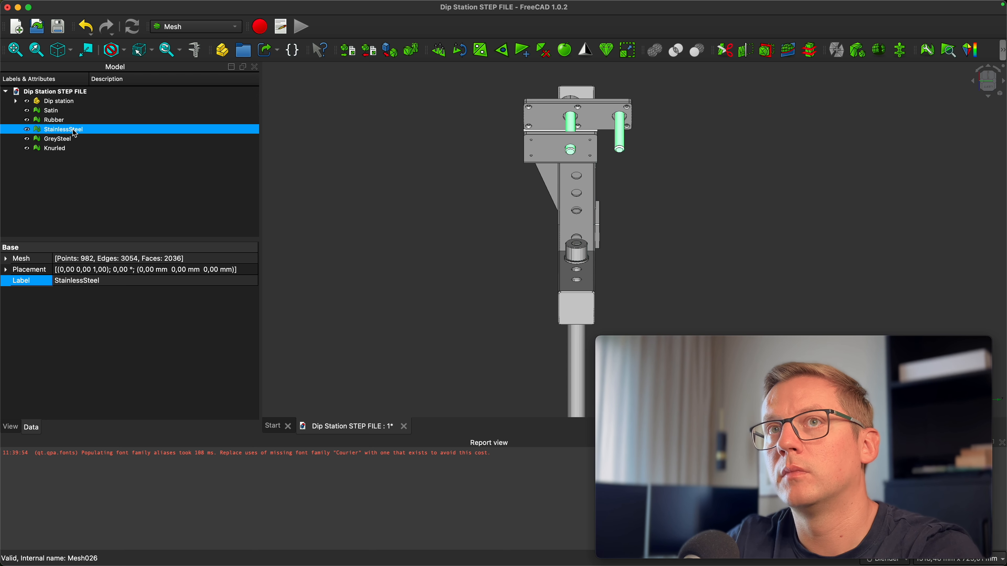
click(370, 58)
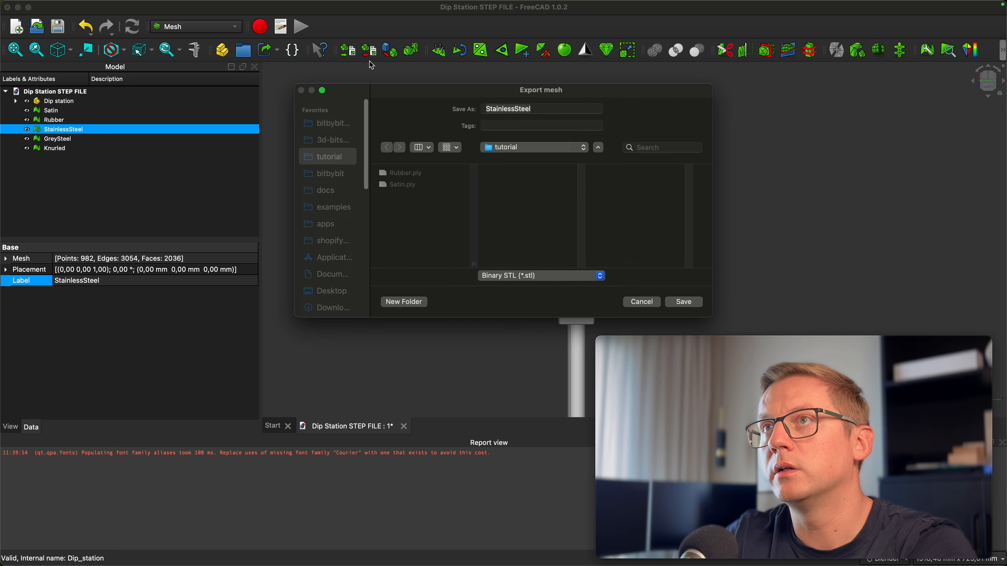
click(516, 276)
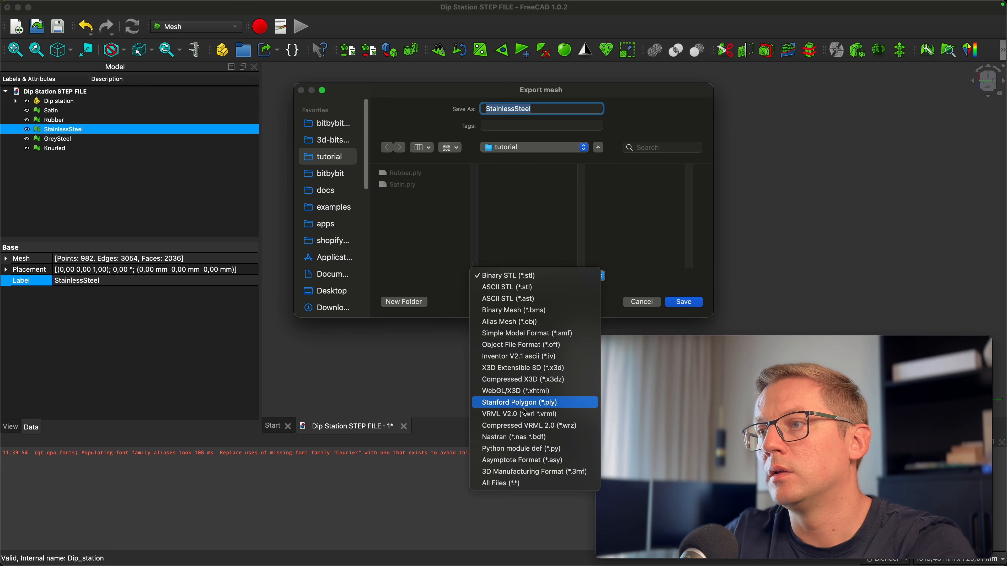
click(538, 404)
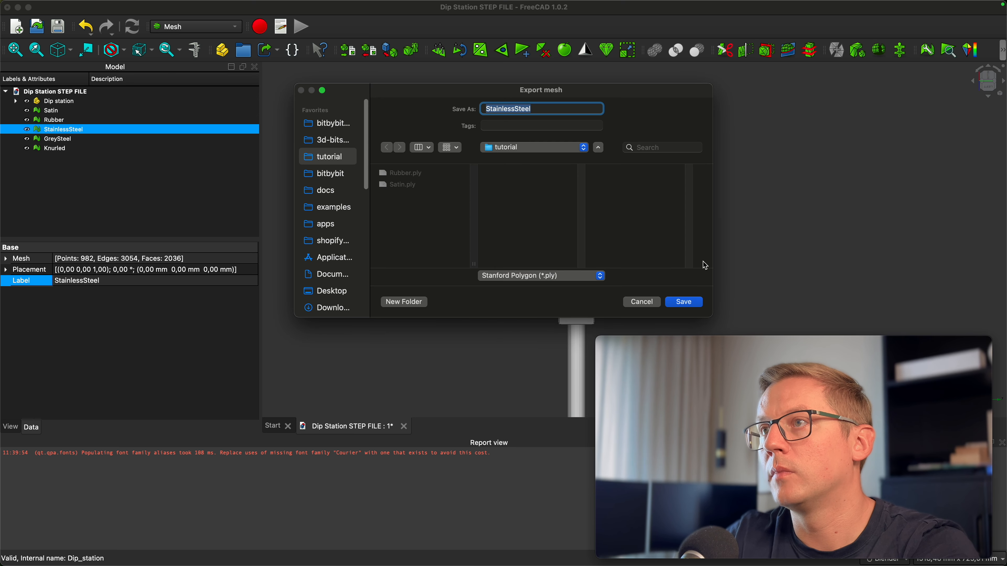
click(683, 304)
Export the GreySteel mesh as GreySteel in Stanford Polygon (*.ply) format to the tutorial folder
click(102, 139)
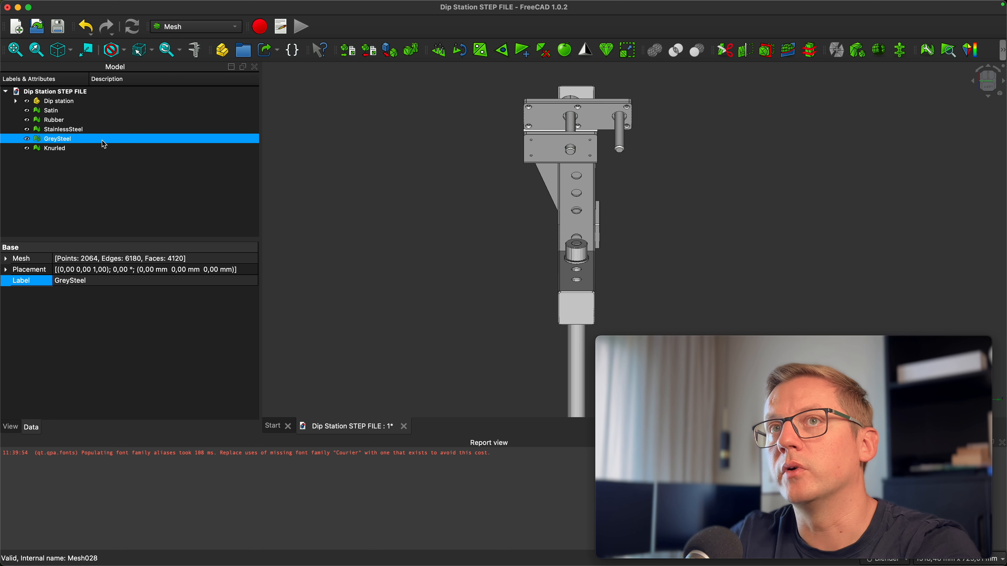
click(369, 51)
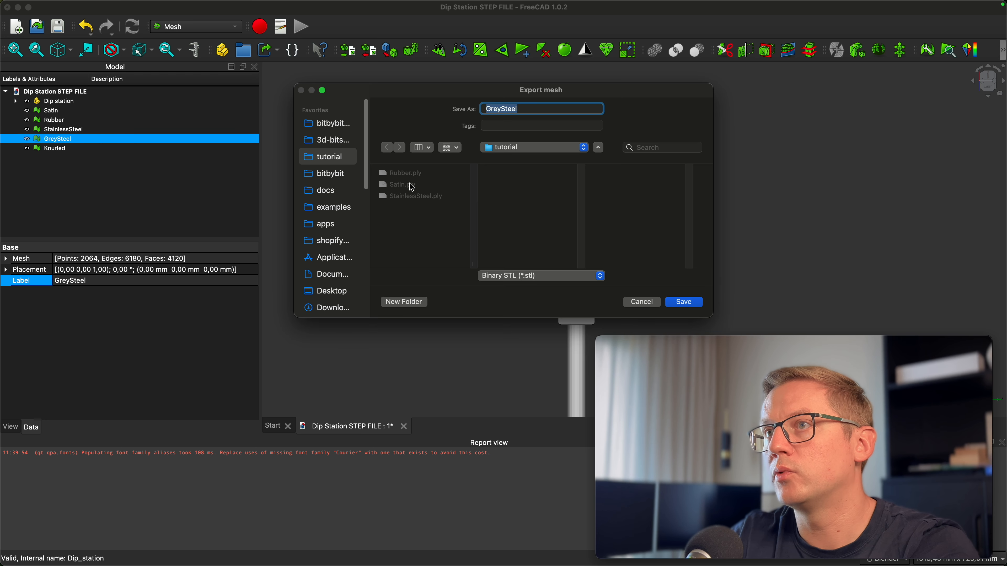
click(563, 275)
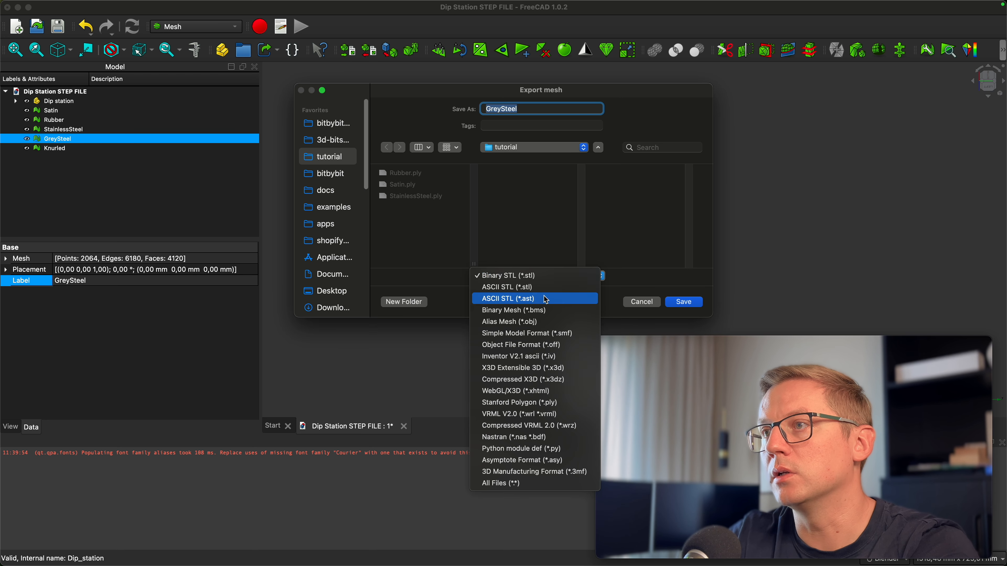
click(556, 402)
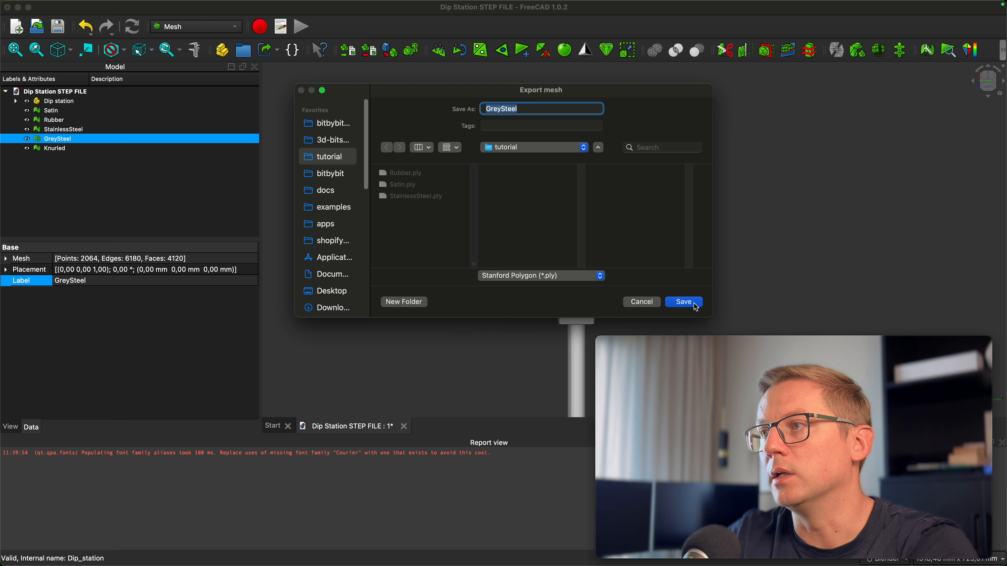
click(684, 302)
Export the Knurled mesh as Knurled in Stanford Polygon (*.ply) format
key(Down)
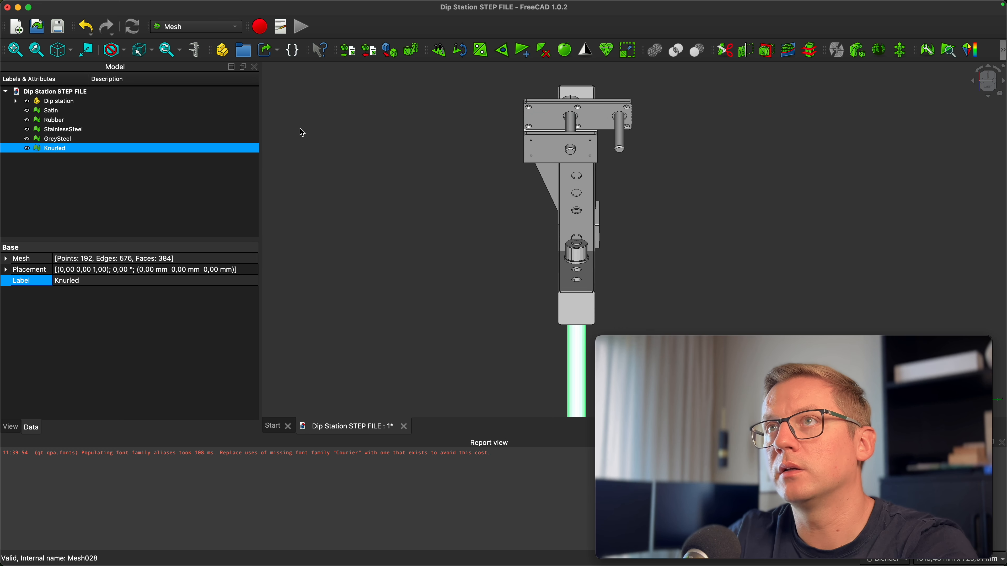
click(370, 51)
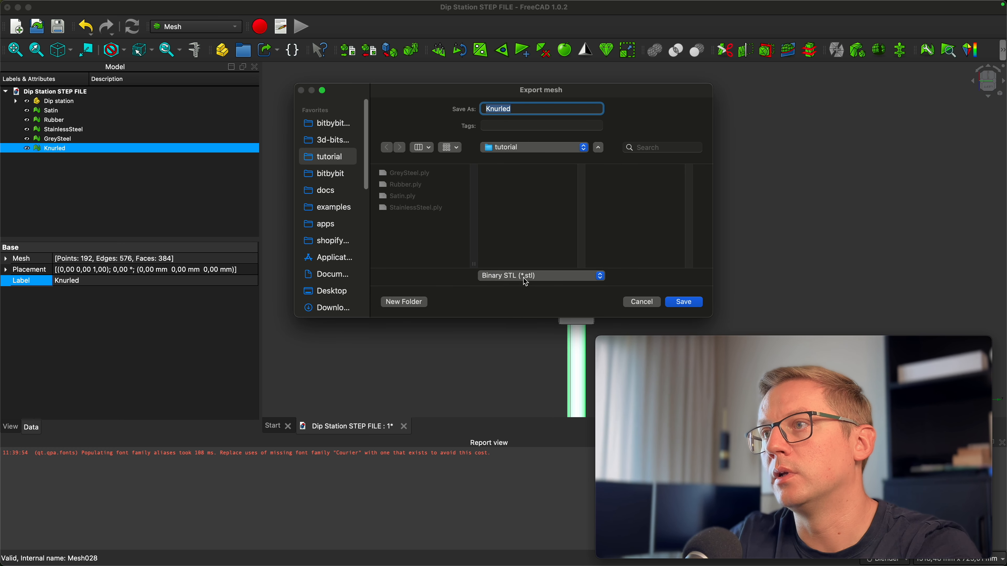
click(555, 276)
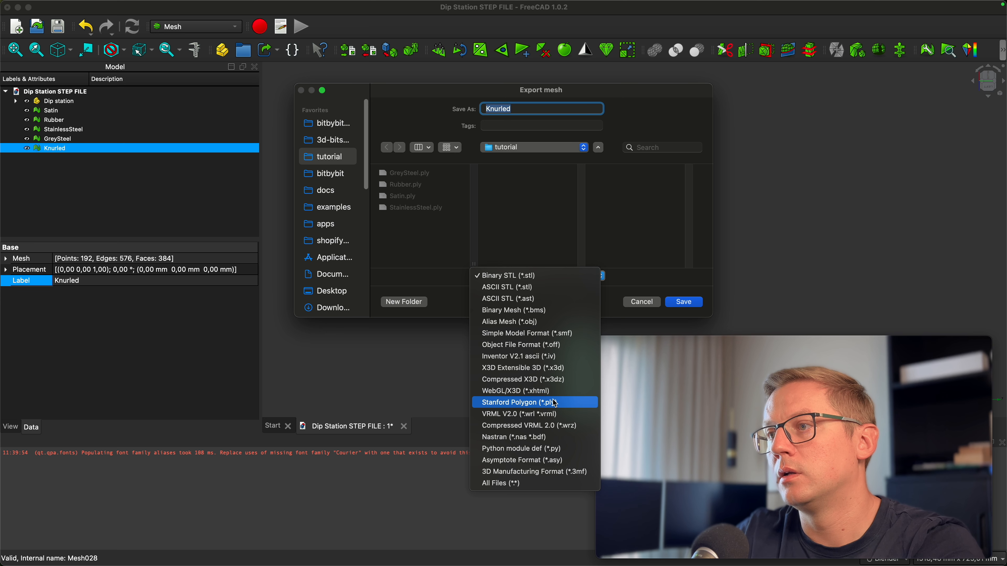
click(556, 403)
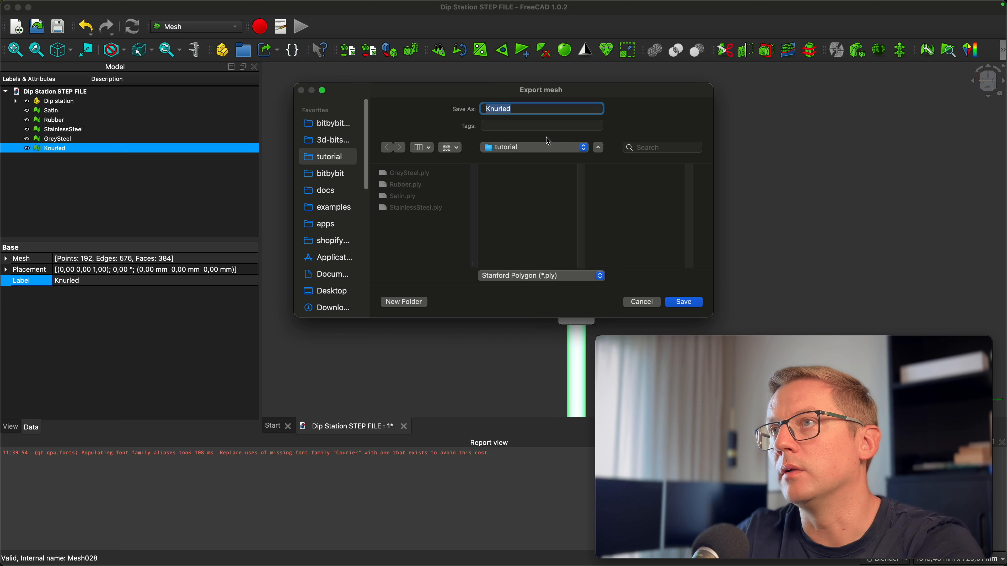
click(690, 302)
Switch to Blender and import all five PLY files from the tutorial folder with scale 0.001 and Y as the up axis
click(438, 247)
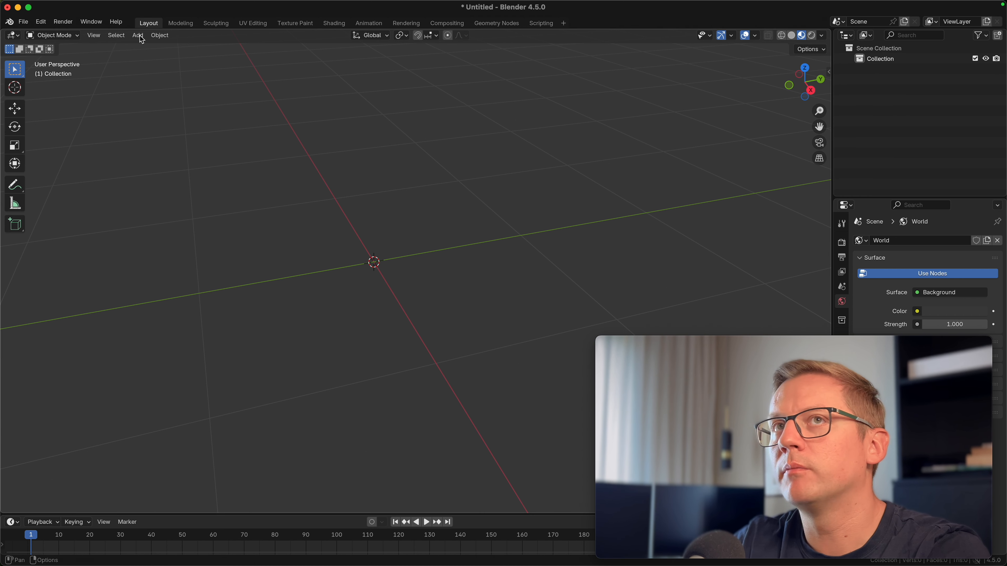
click(24, 21)
mouse_move(57, 82)
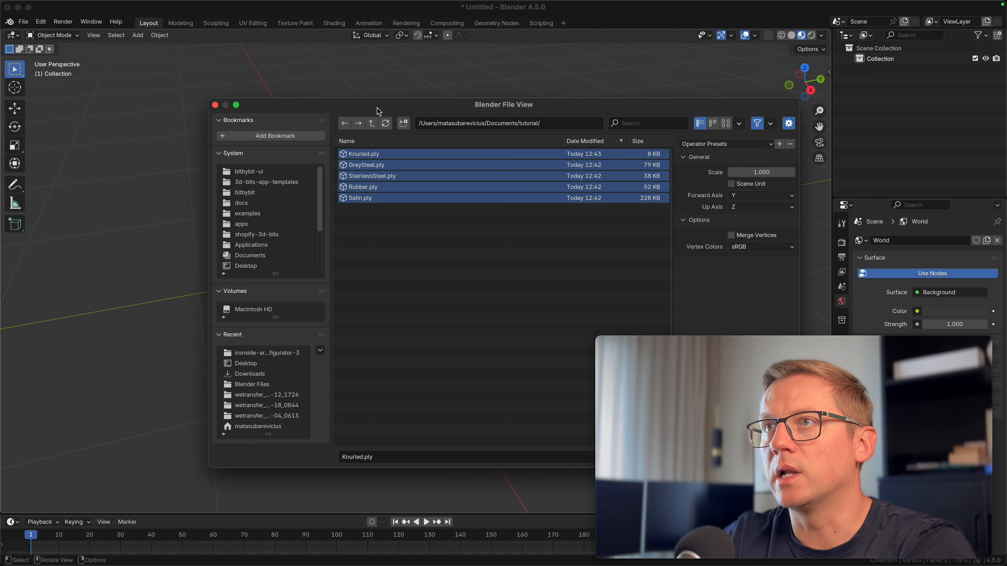
drag(390, 108, 199, 89)
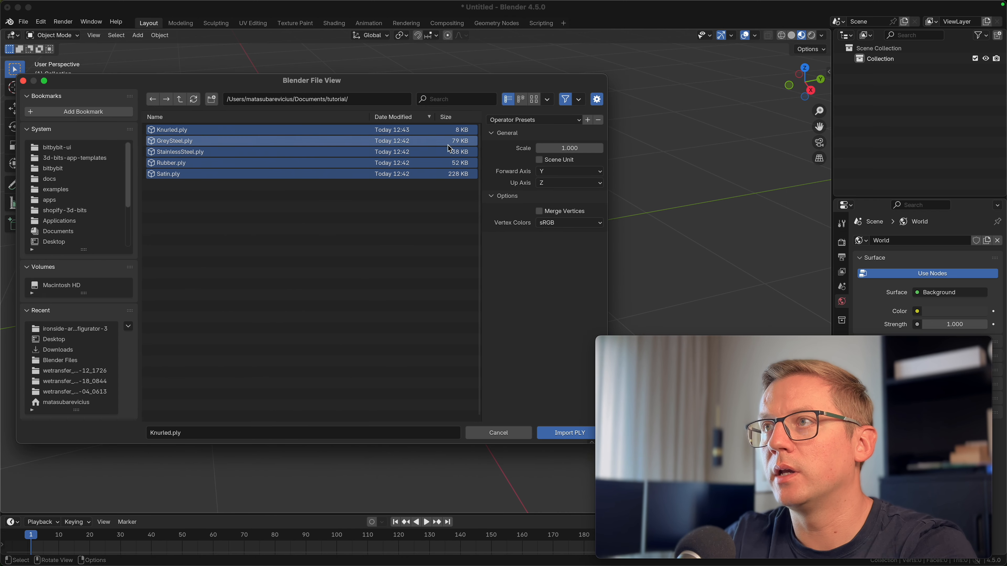
click(592, 149)
text(0.0)
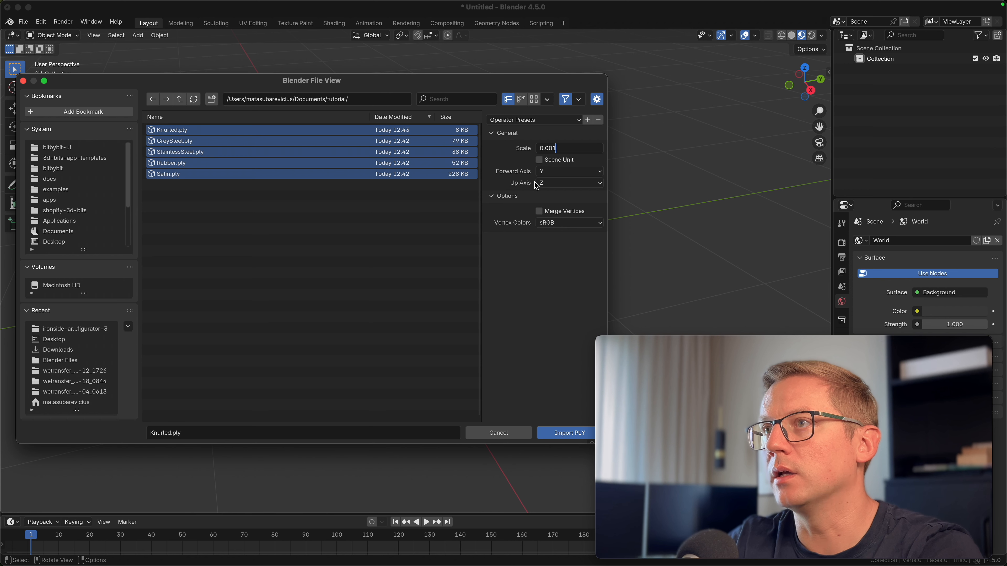
text(01)
key(Return)
click(552, 184)
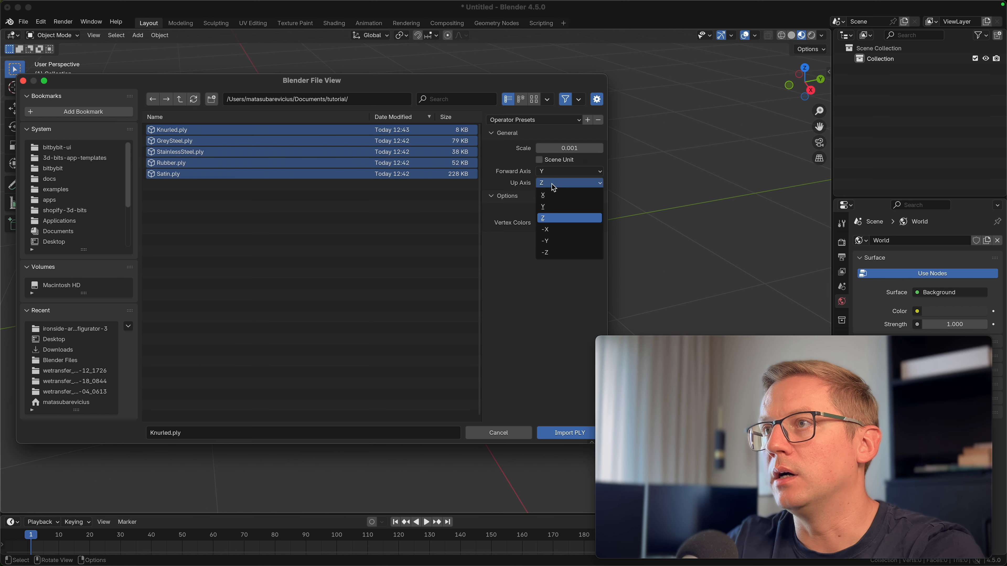
click(557, 208)
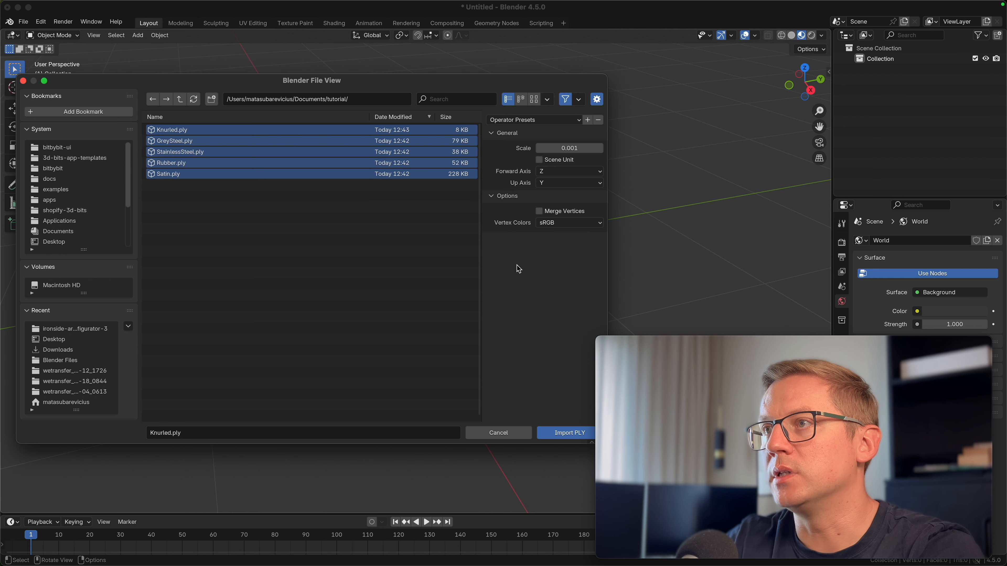
click(557, 437)
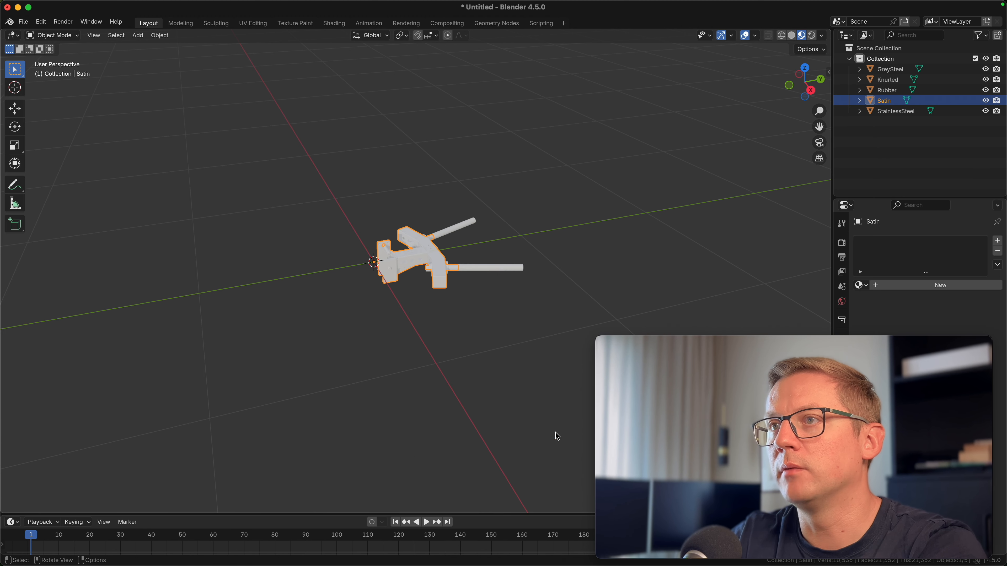
Assign the Acciaio Nero - Satinato material to the Satin mesh
middle_drag(461, 338, 412, 315)
scroll(412, 315, up, 5)
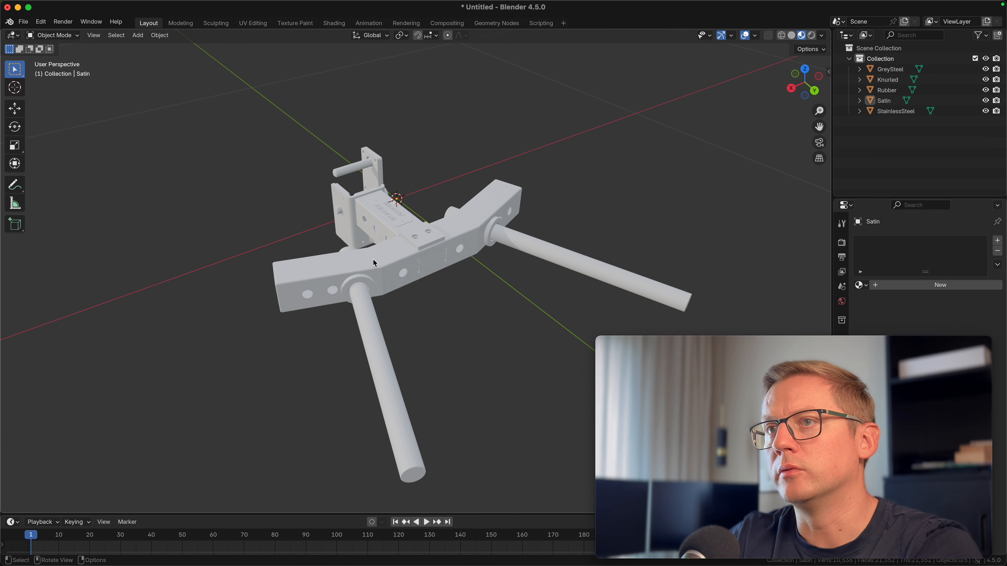
click(333, 265)
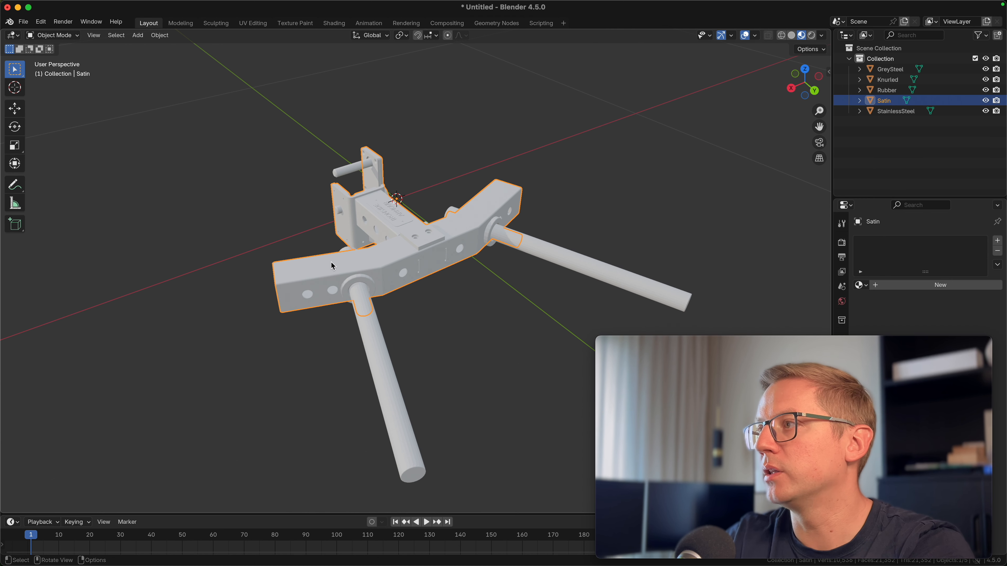
drag(863, 341, 292, 337)
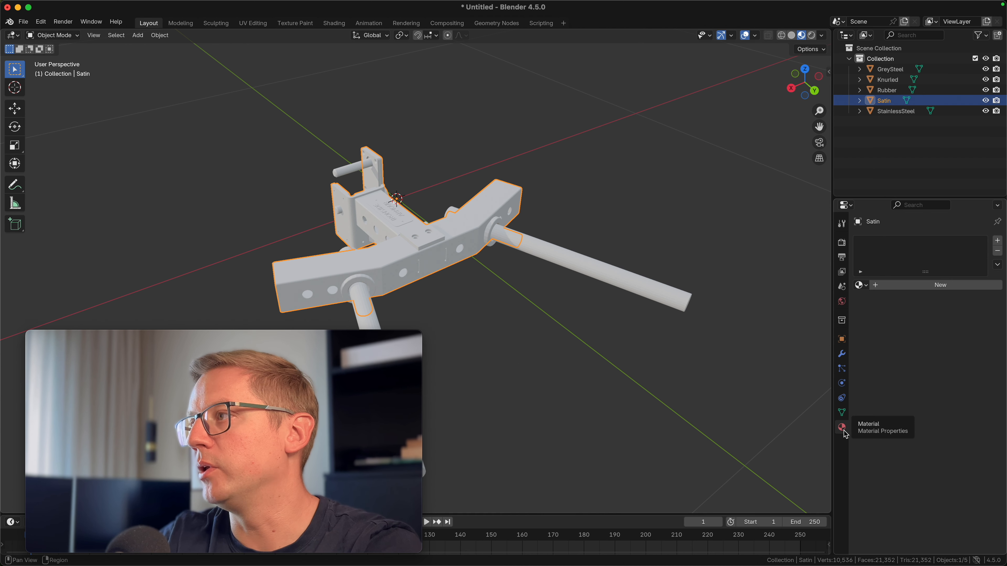
click(863, 286)
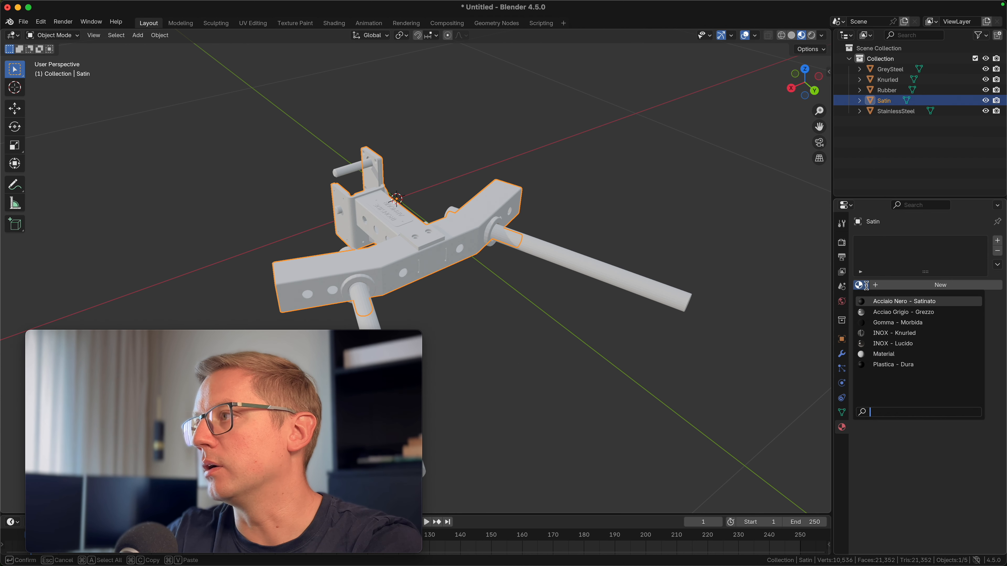
click(916, 302)
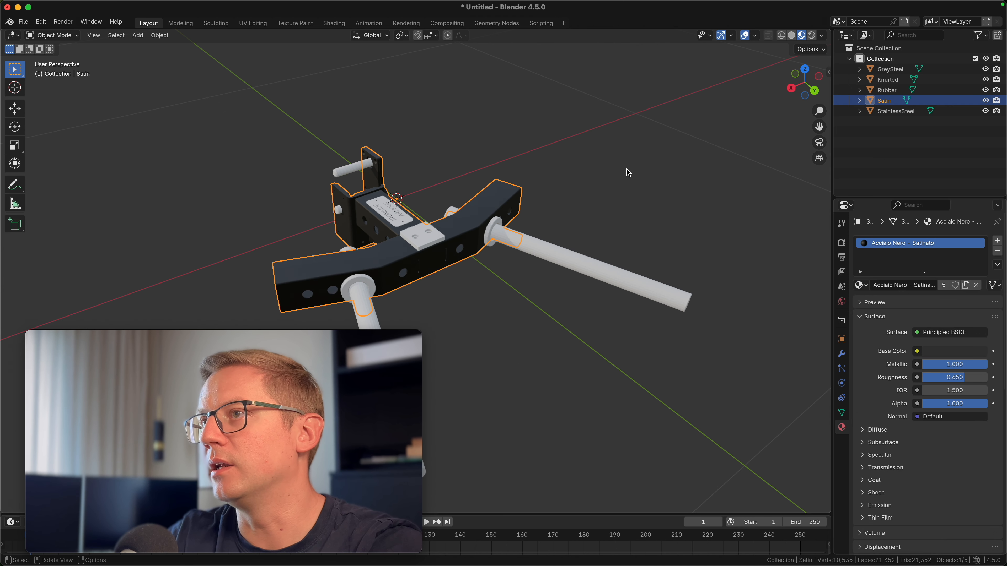
Assign the Gomma - Morbida material to the Rubber mesh
click(530, 132)
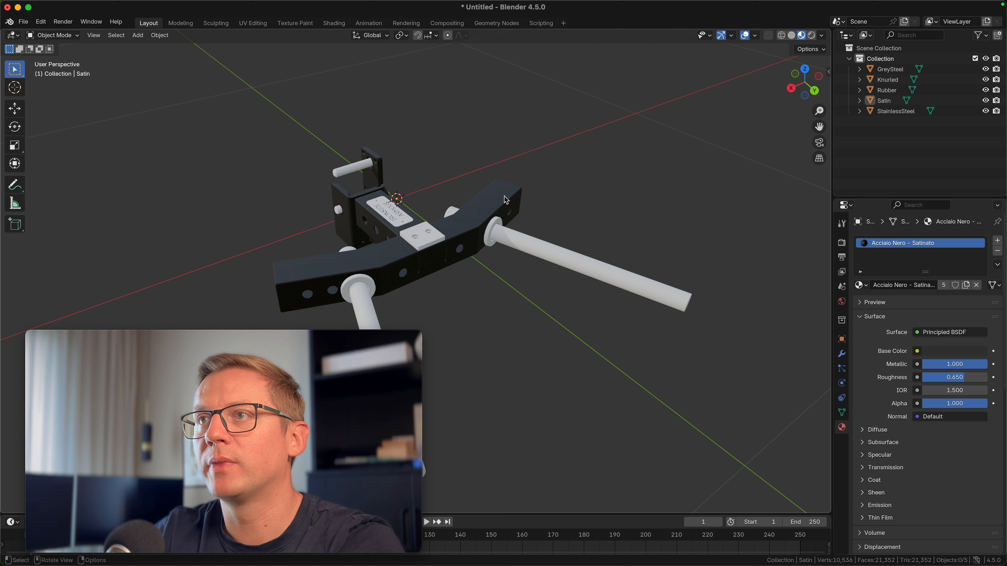
click(452, 213)
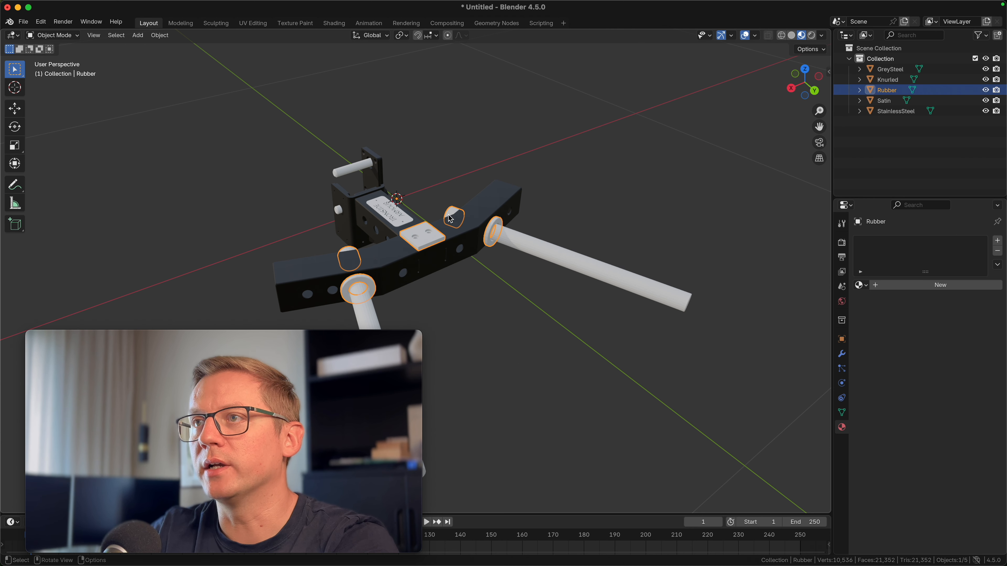
click(861, 285)
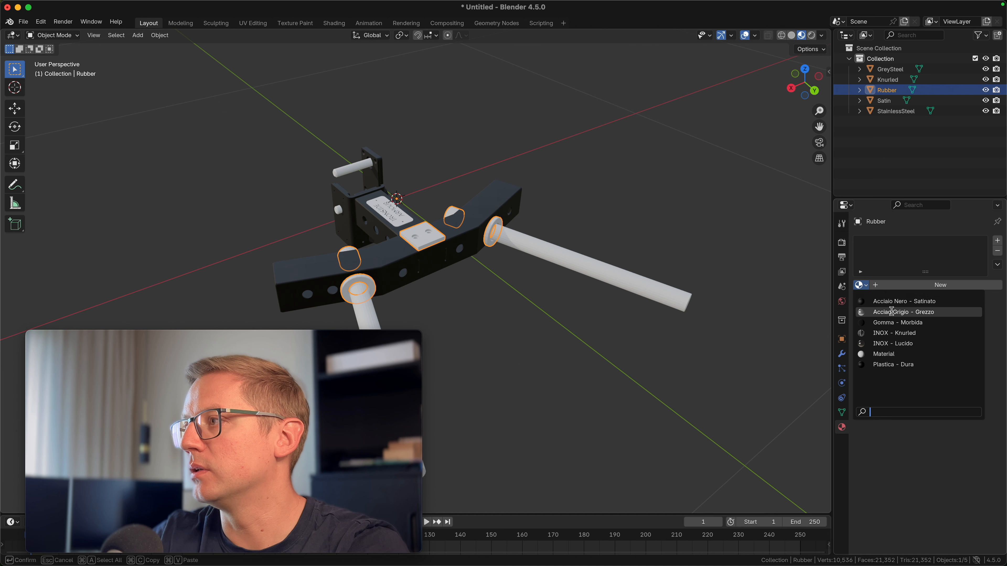
click(913, 323)
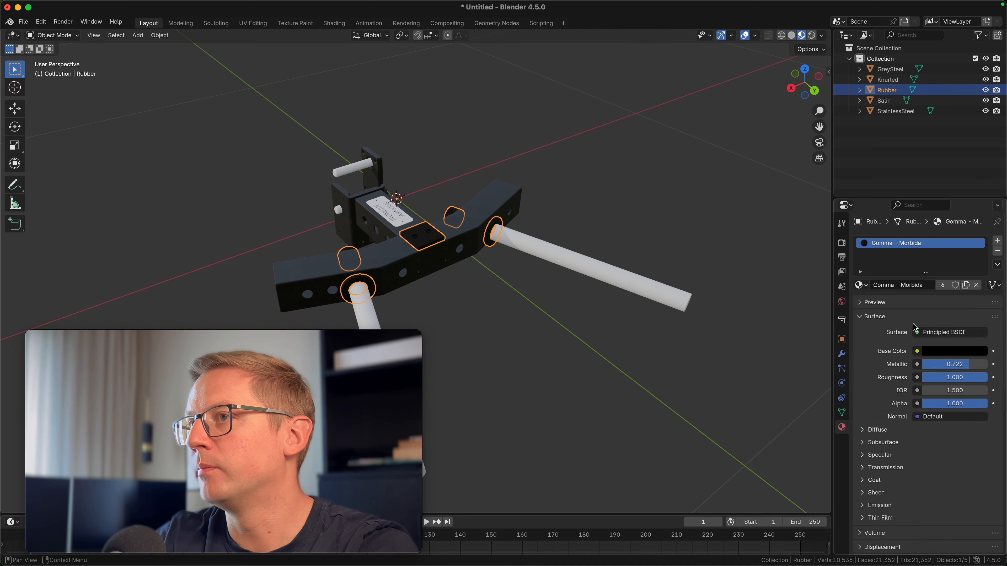
Apply Shade Smooth to the Rubber mesh
click(580, 375)
scroll(386, 283, up, 3)
middle_drag(387, 283, 492, 280)
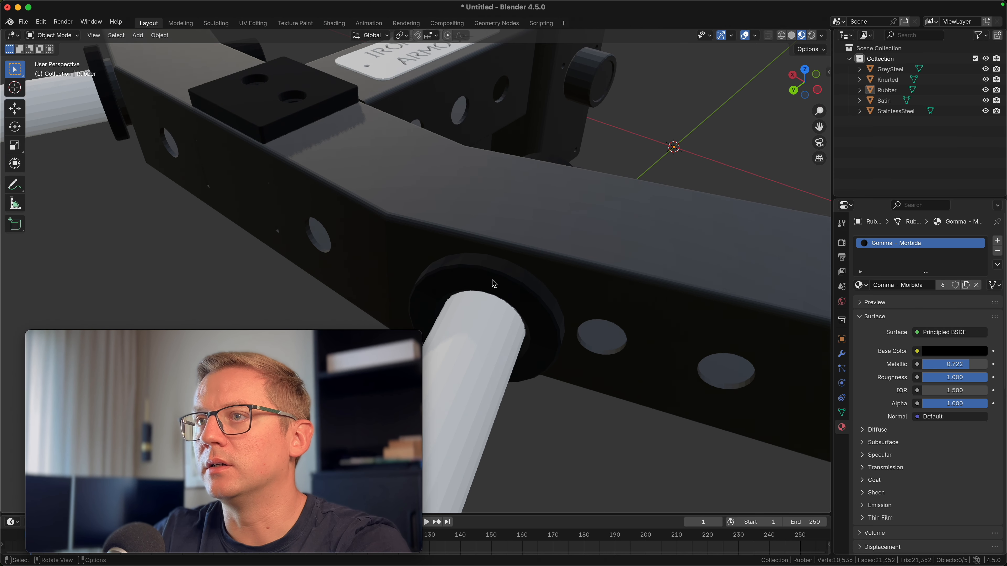
click(478, 280)
right_click(421, 278)
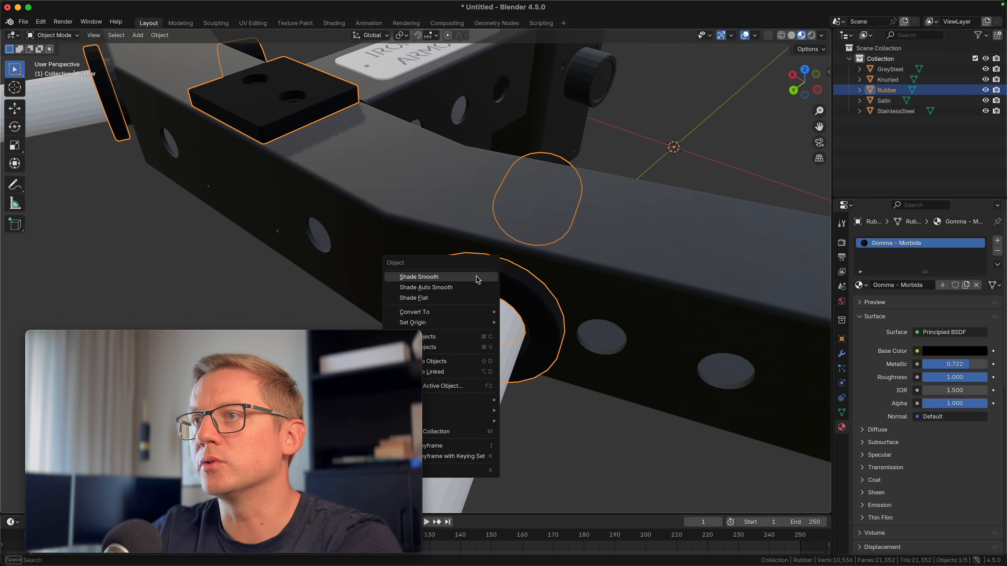
click(422, 278)
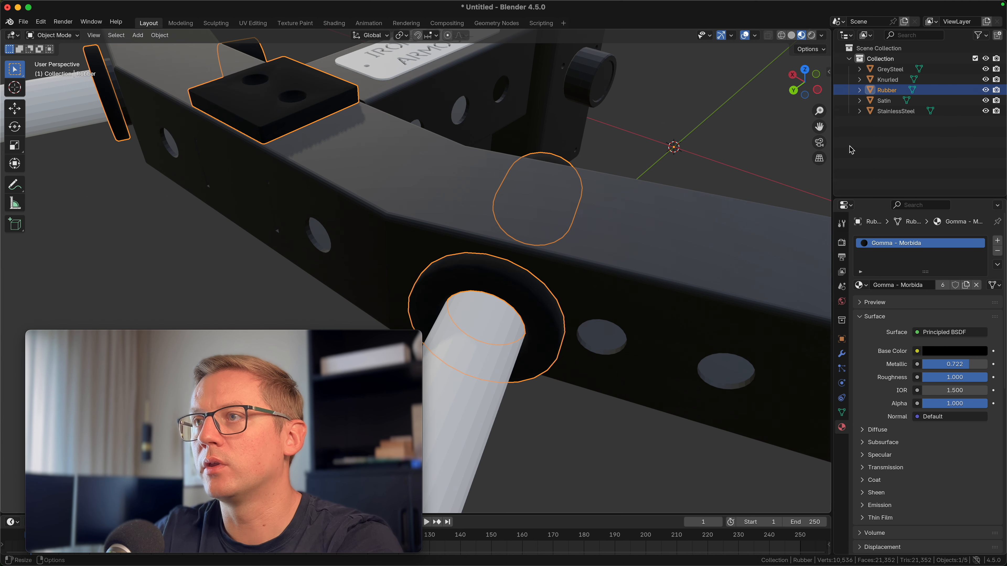
Apply Shade Smooth to the Knurled bar mesh
click(713, 141)
scroll(712, 147, down, 5)
middle_drag(708, 152, 583, 211)
click(583, 212)
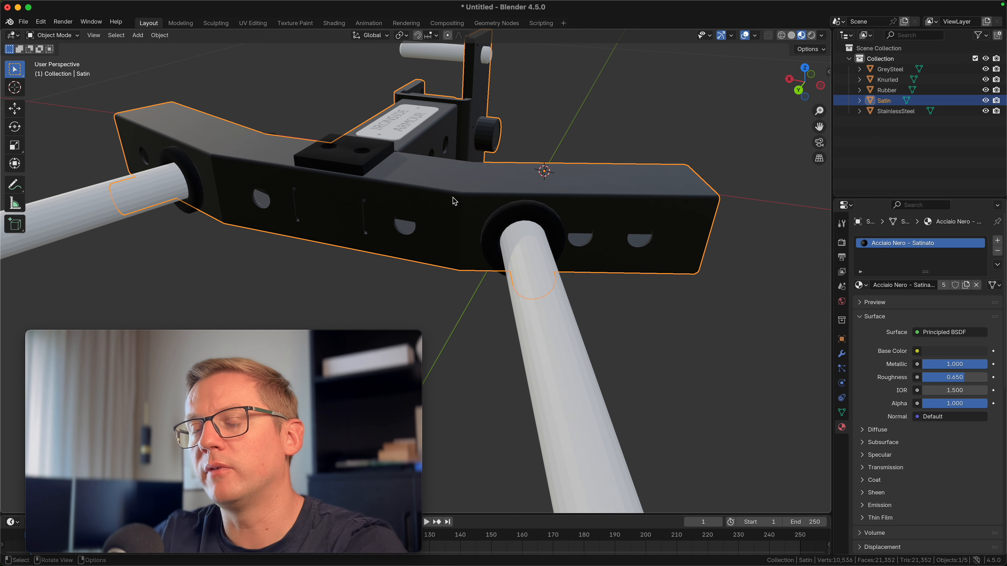
scroll(451, 197, down, 2)
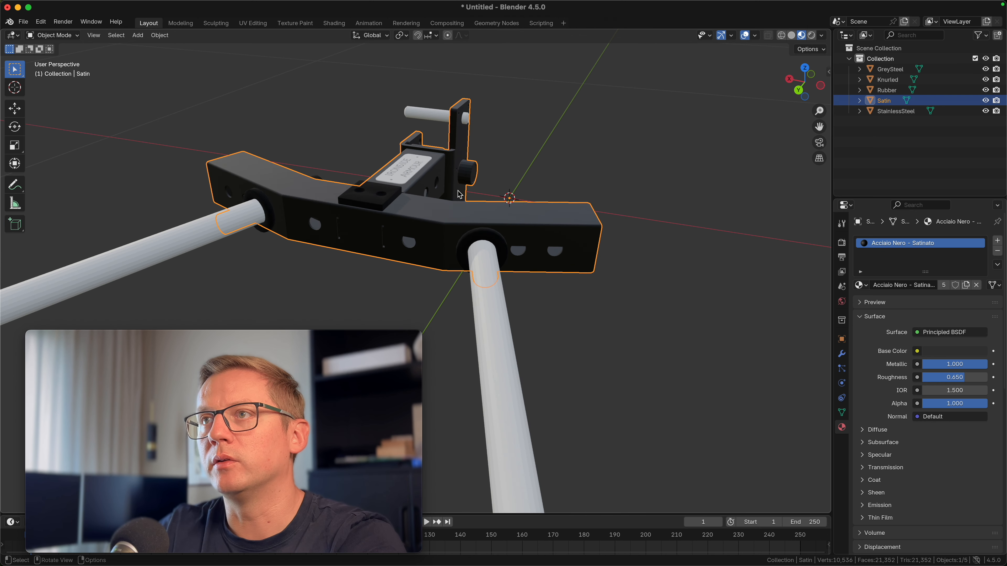
middle_drag(461, 192, 546, 245)
click(643, 322)
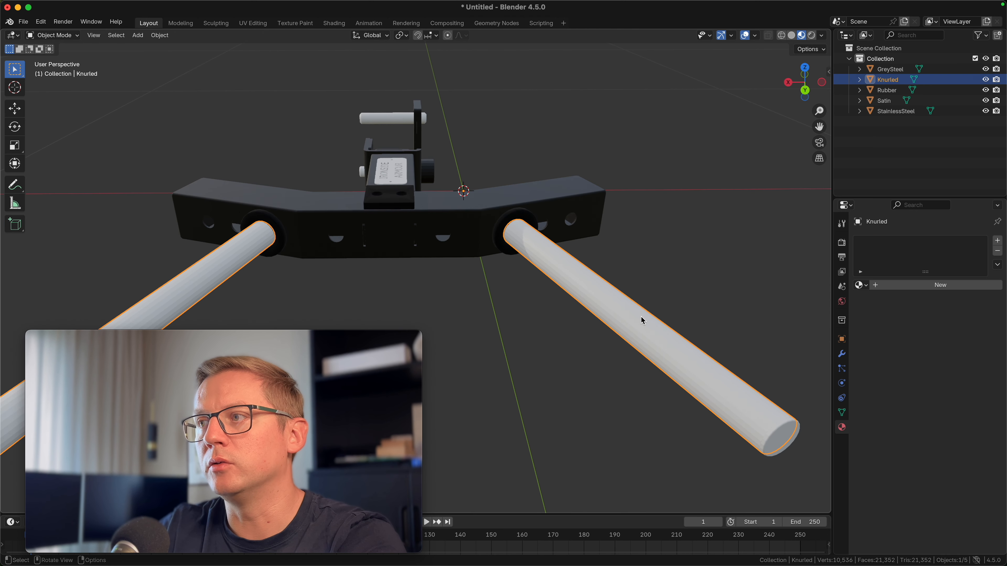
right_click(191, 284)
click(167, 284)
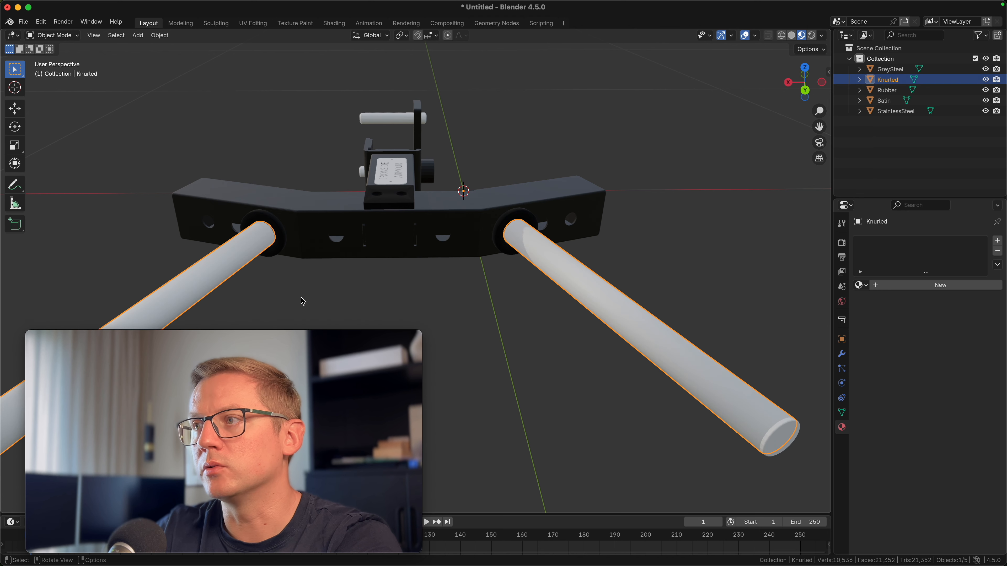
Apply Shade Smooth to the GreySteel mesh at the bar end caps
click(509, 342)
middle_drag(519, 357, 447, 304)
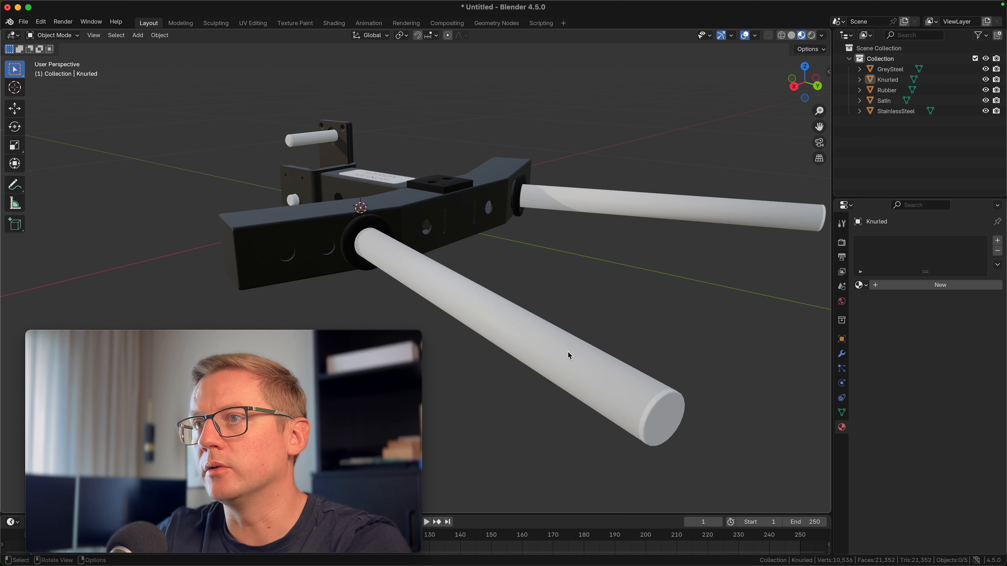
middle_drag(593, 322, 592, 411)
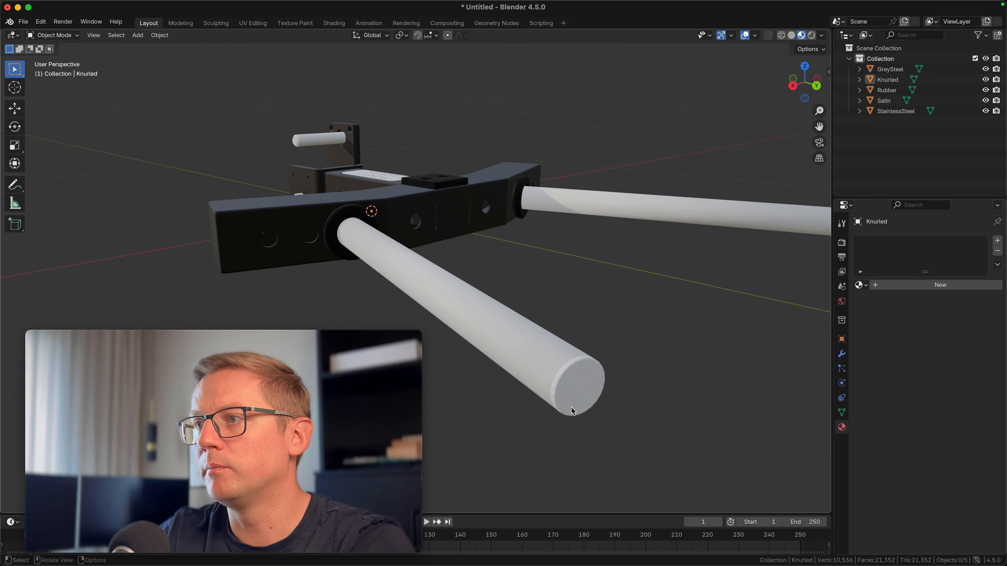
click(571, 396)
middle_drag(668, 371, 580, 396)
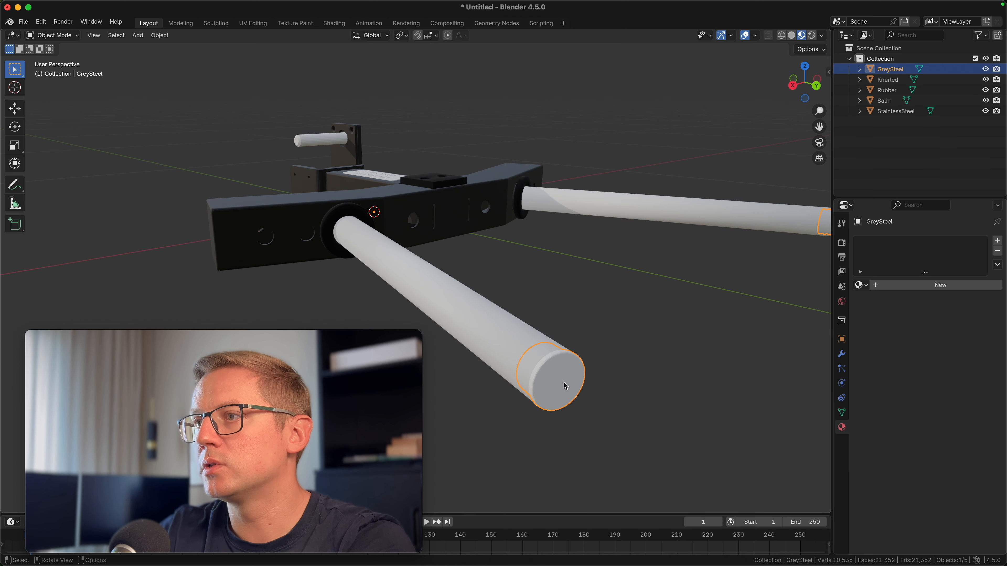
right_click(564, 385)
click(533, 362)
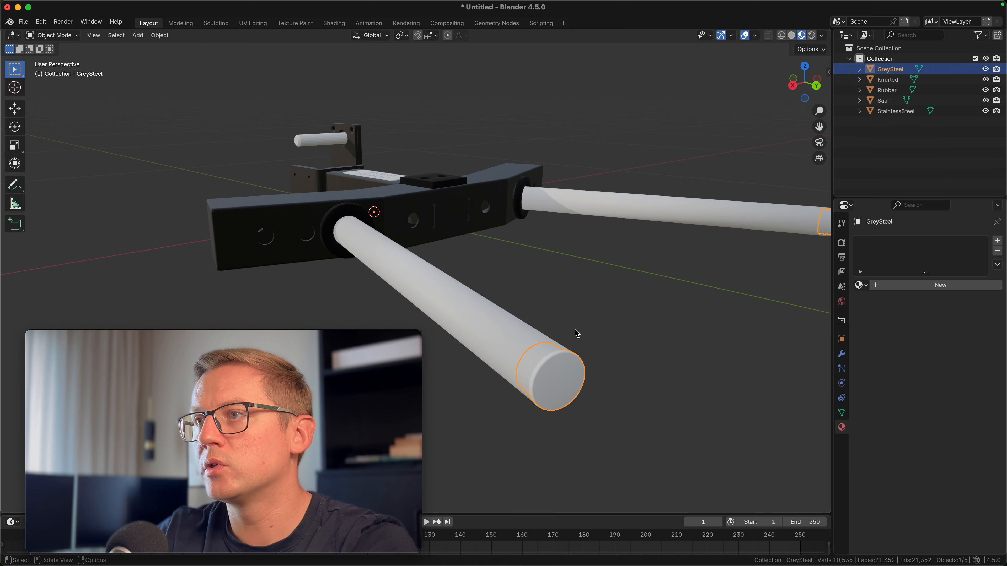
Assign the INOX - Knurled material to the StainlessSteel mesh (pins and nameplate)
click(575, 333)
middle_drag(525, 300, 252, 225)
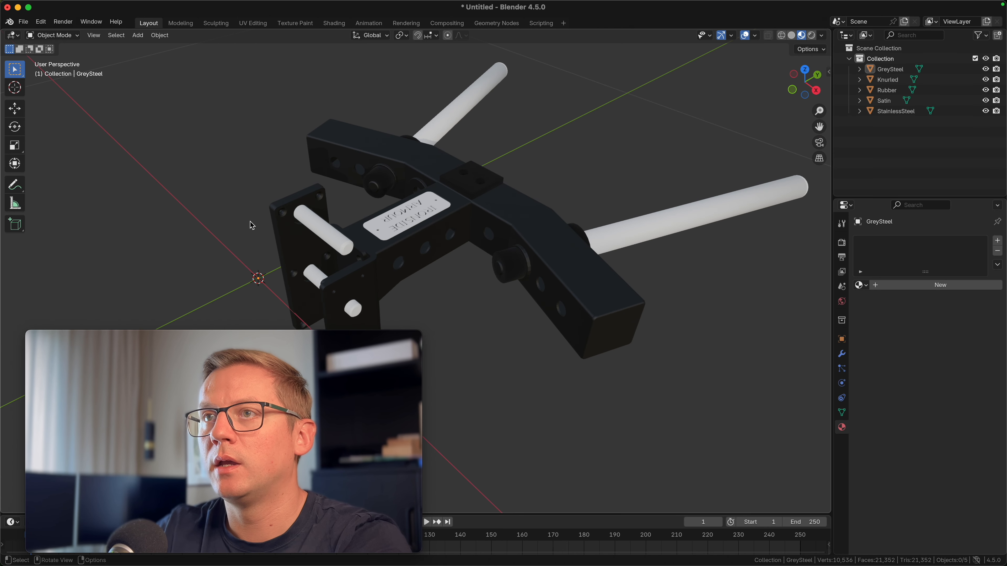
click(316, 224)
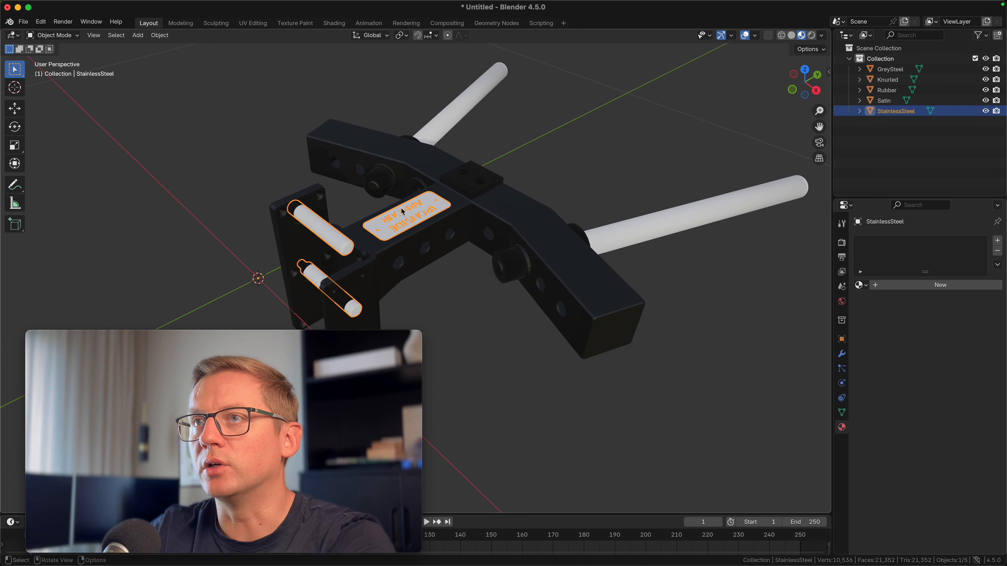
scroll(390, 235, up, 3)
middle_drag(448, 238, 380, 236)
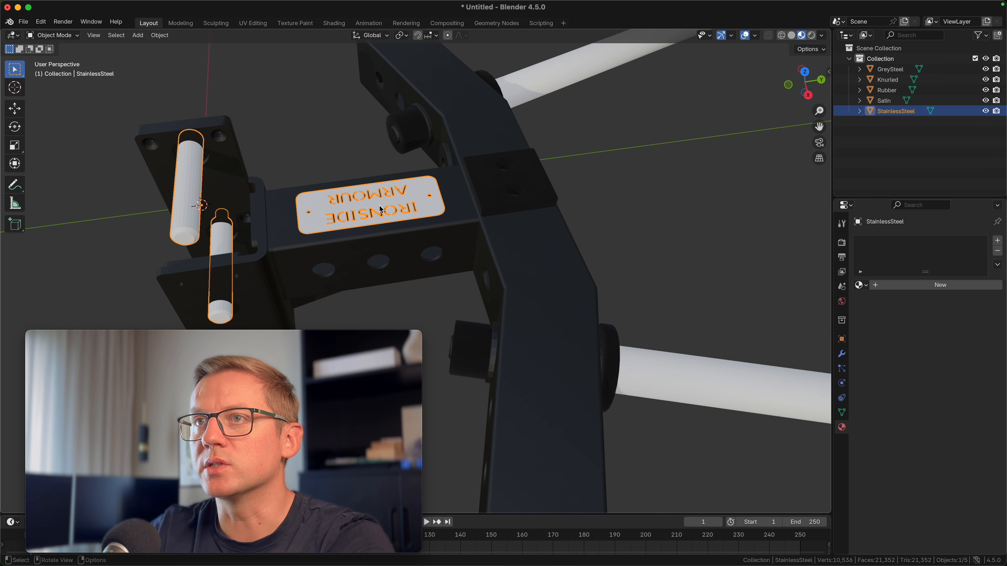
middle_drag(284, 177, 281, 177)
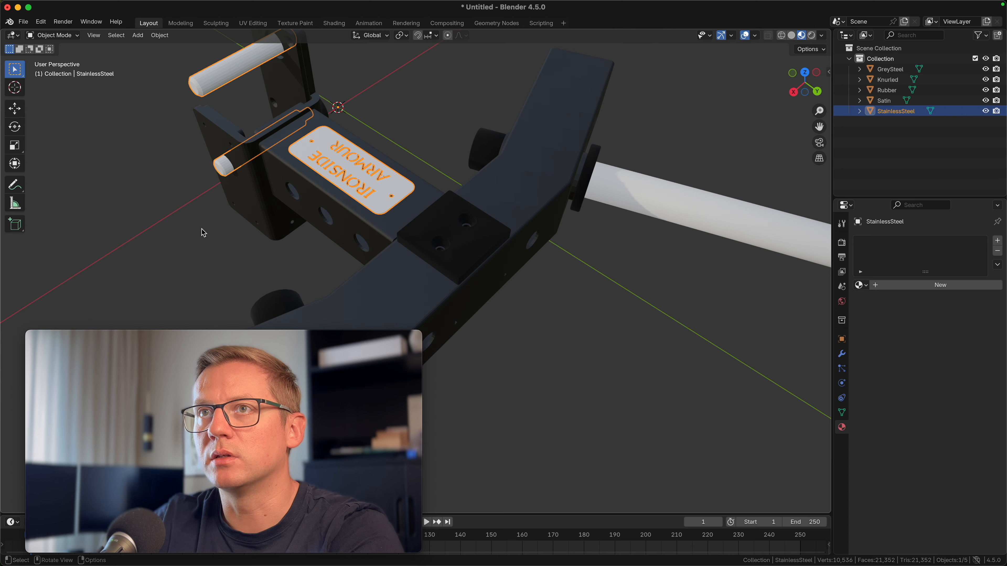
shift+middle_drag(222, 246, 358, 267)
middle_drag(526, 270, 509, 270)
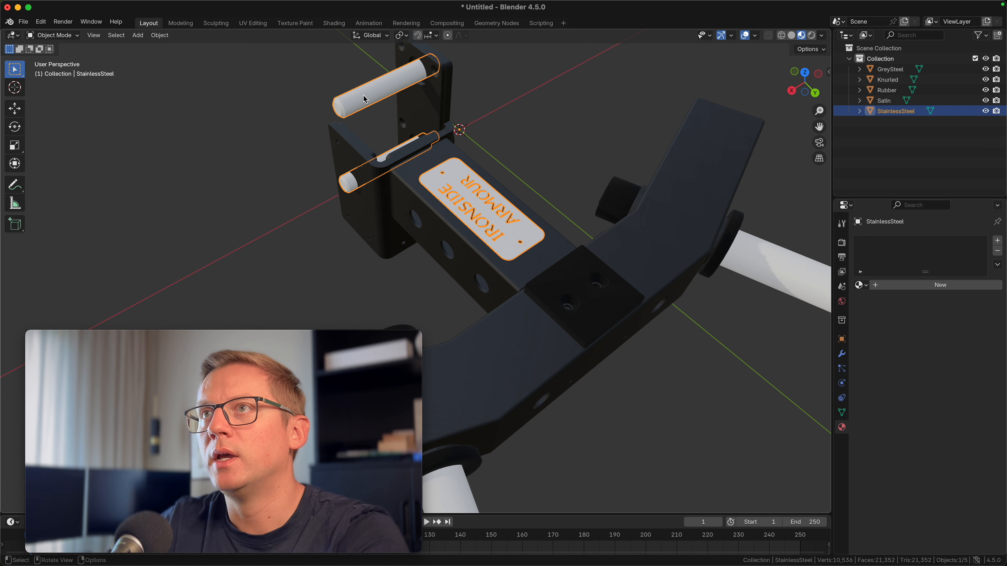
click(861, 285)
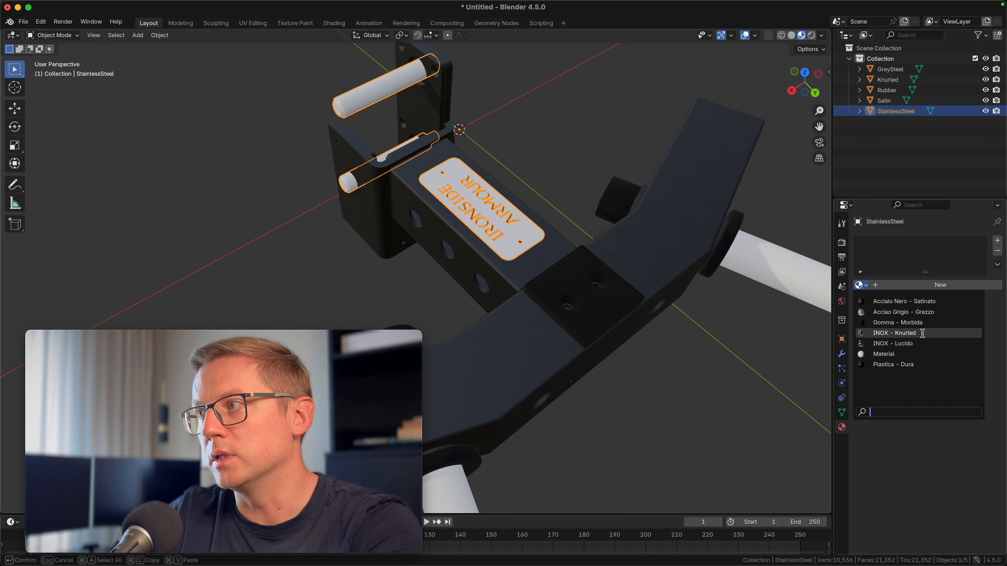
click(918, 333)
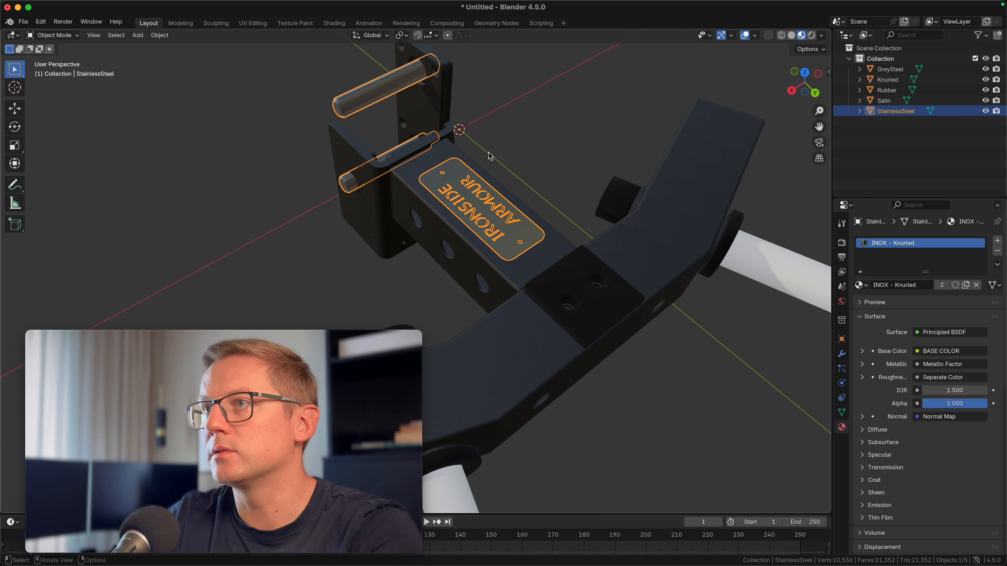
Apply Shade Smooth to the StainlessSteel mesh
click(553, 126)
middle_drag(546, 147, 404, 115)
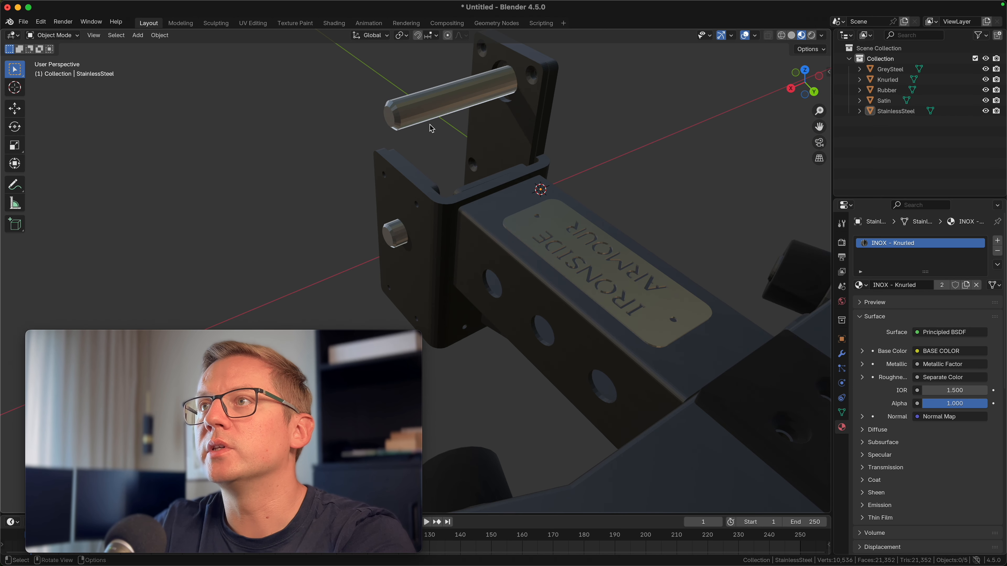
click(406, 116)
right_click(406, 115)
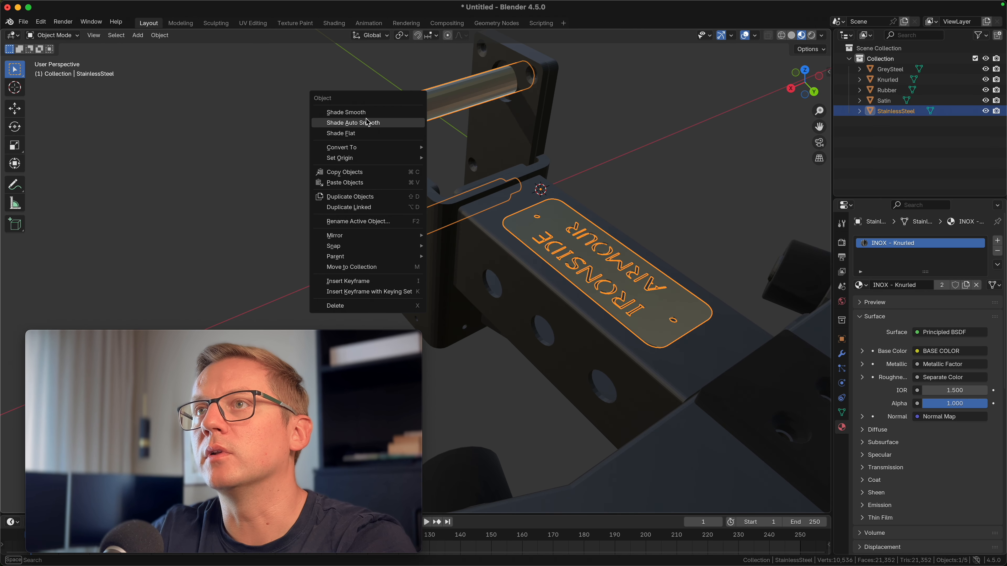
click(353, 113)
Apply Shade Auto Smooth to the StainlessSteel mesh instead
click(203, 162)
middle_drag(623, 231, 564, 335)
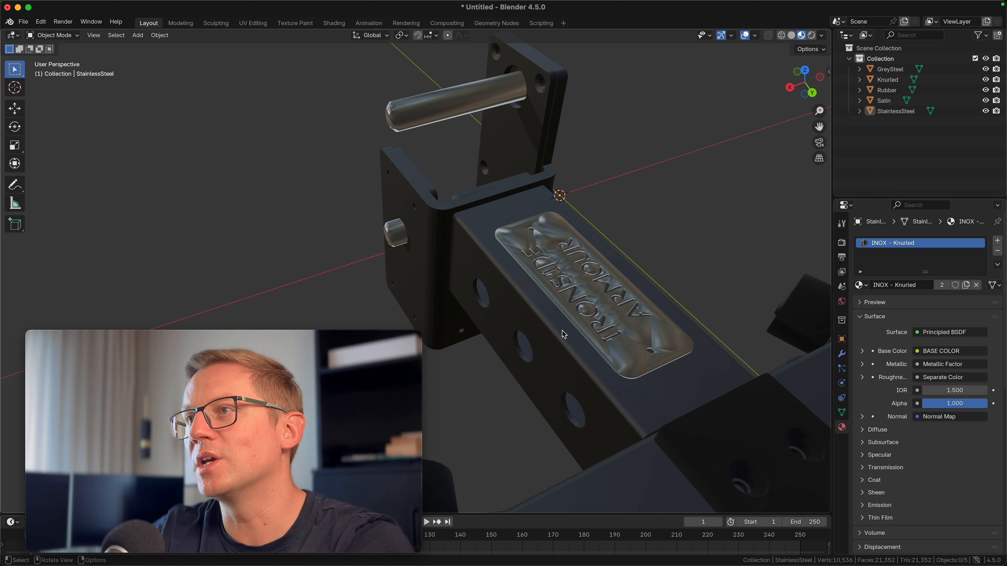
click(423, 121)
right_click(422, 120)
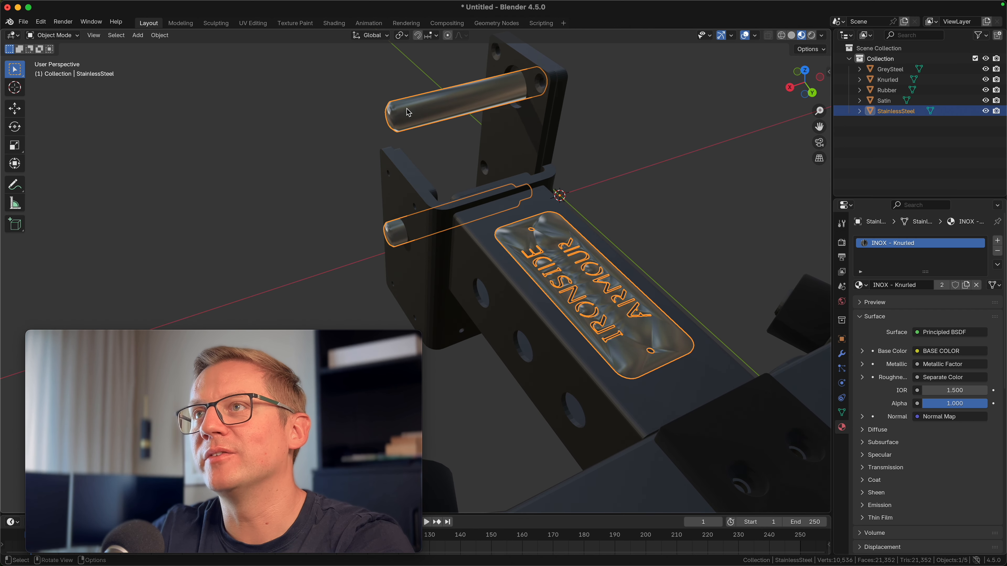
right_click(408, 113)
click(361, 129)
click(340, 136)
Assign the Acciaio Grigio - Grezzo material to the GreySteel end caps of the bars
scroll(340, 135, down, 8)
middle_drag(319, 156, 340, 135)
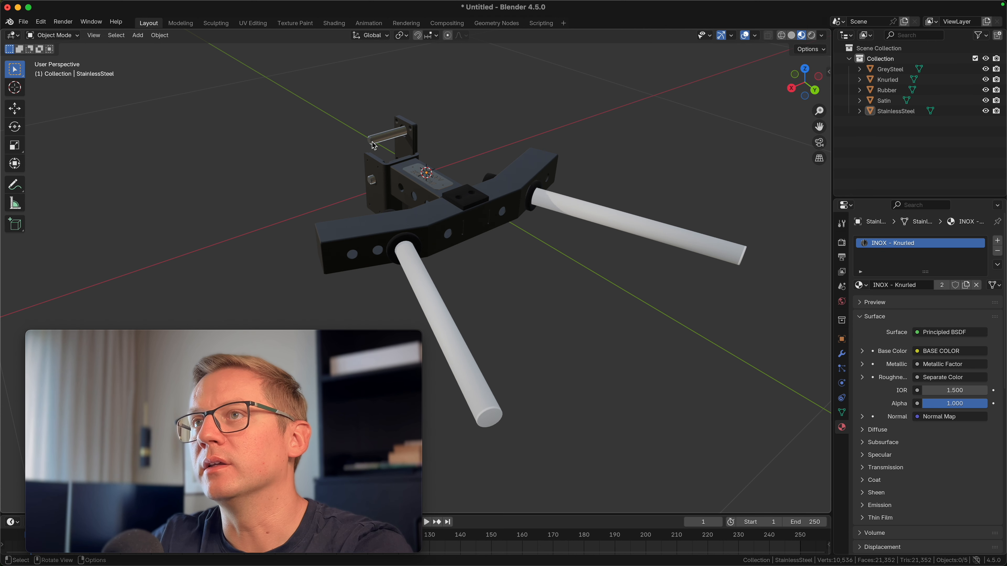
middle_drag(565, 287, 580, 281)
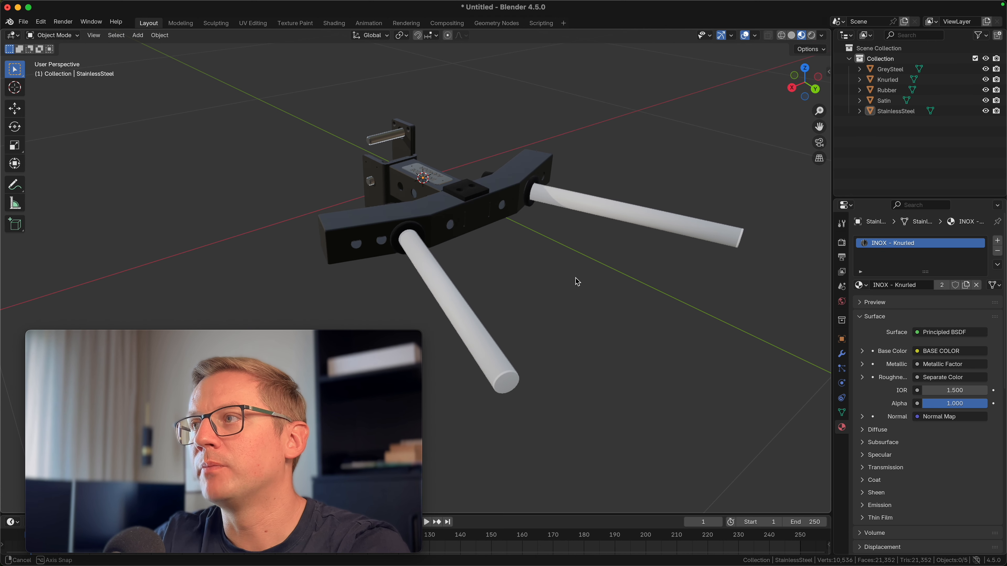
click(512, 386)
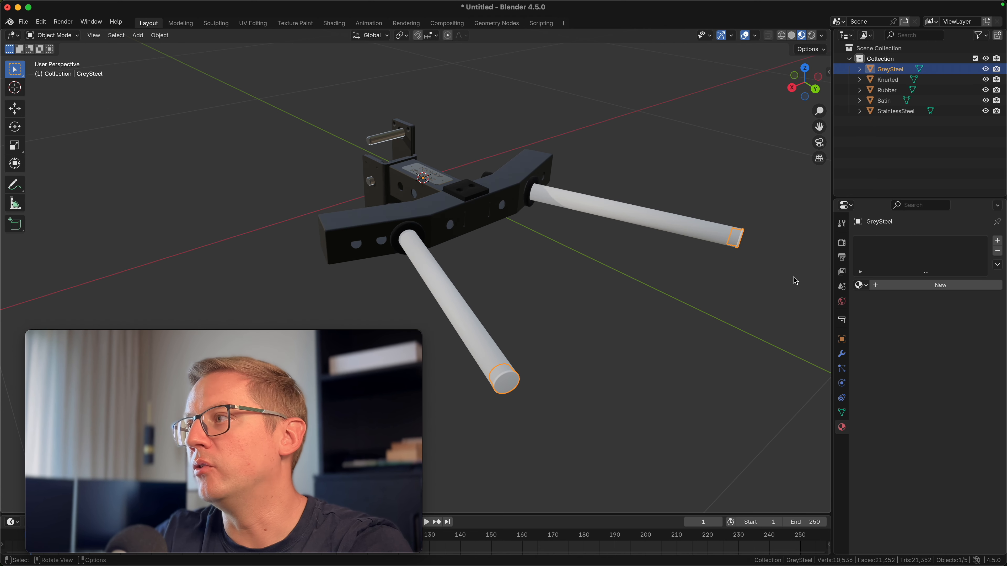
click(860, 286)
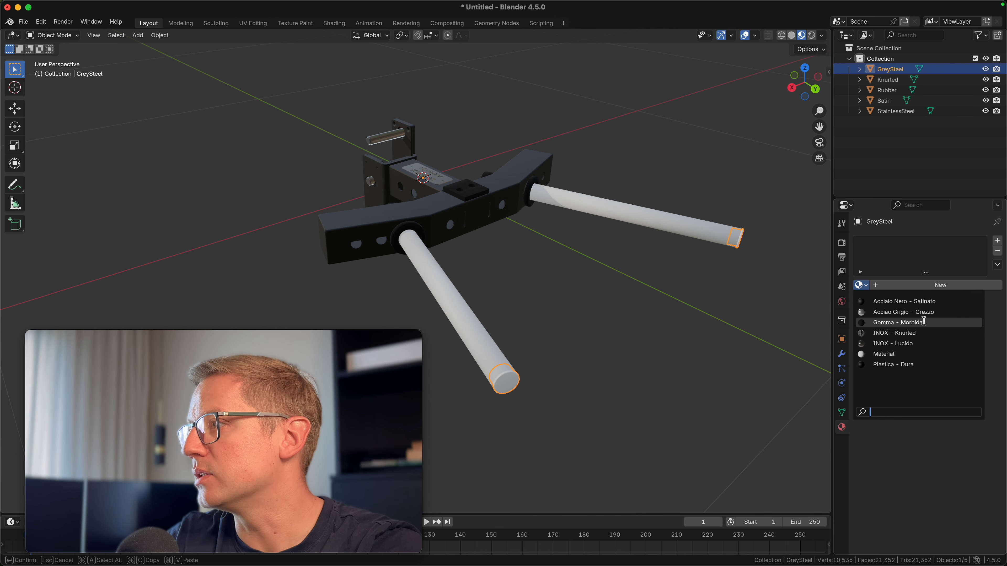
click(923, 313)
click(632, 342)
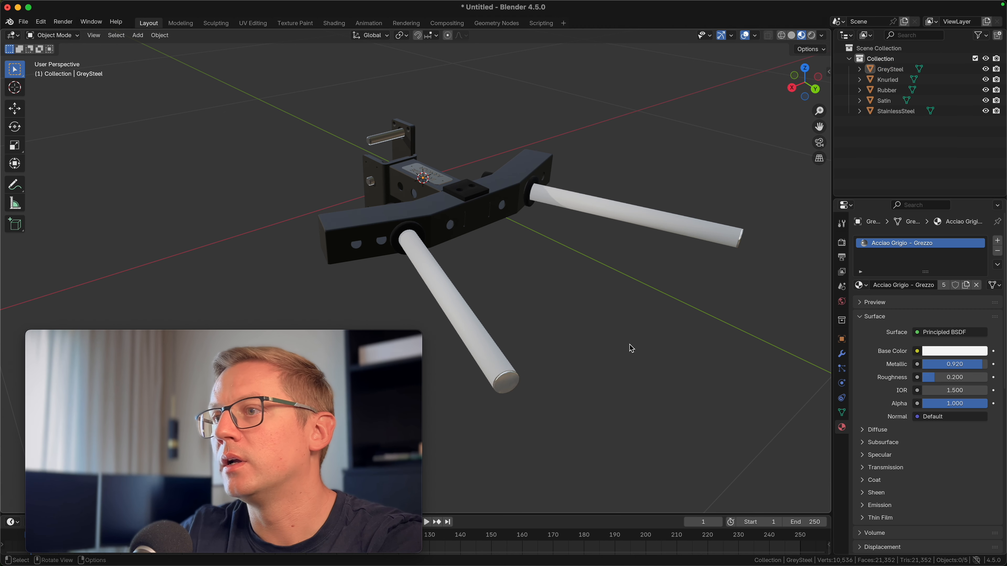
Assign the INOX - Knurled material to the Knurled bar mesh
middle_drag(609, 368, 475, 325)
scroll(521, 279, up, 4)
mouse_move(536, 352)
middle_down()
mouse_move(592, 337)
mouse_move(582, 342)
mouse_move(603, 356)
mouse_move(520, 356)
middle_up()
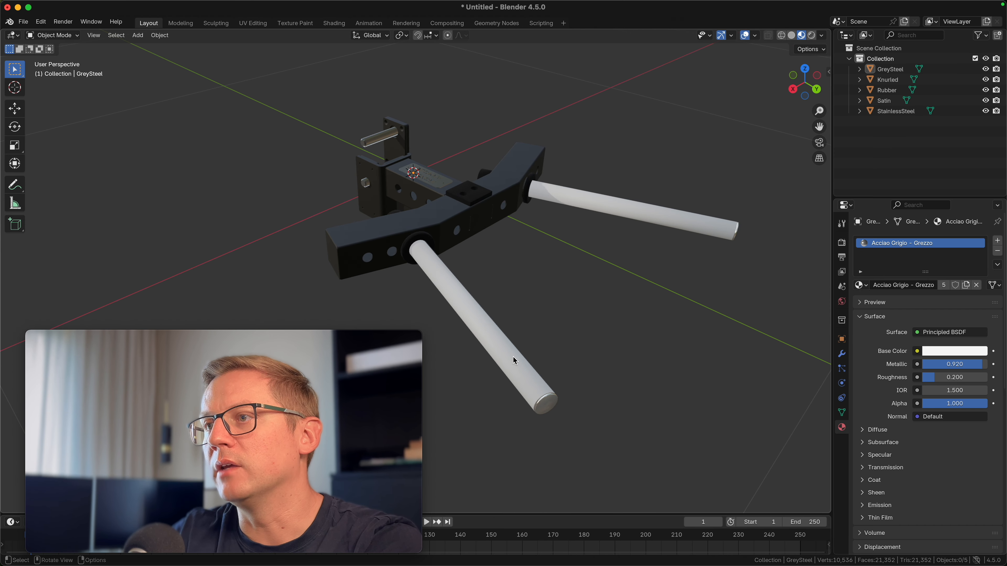
click(513, 357)
click(862, 286)
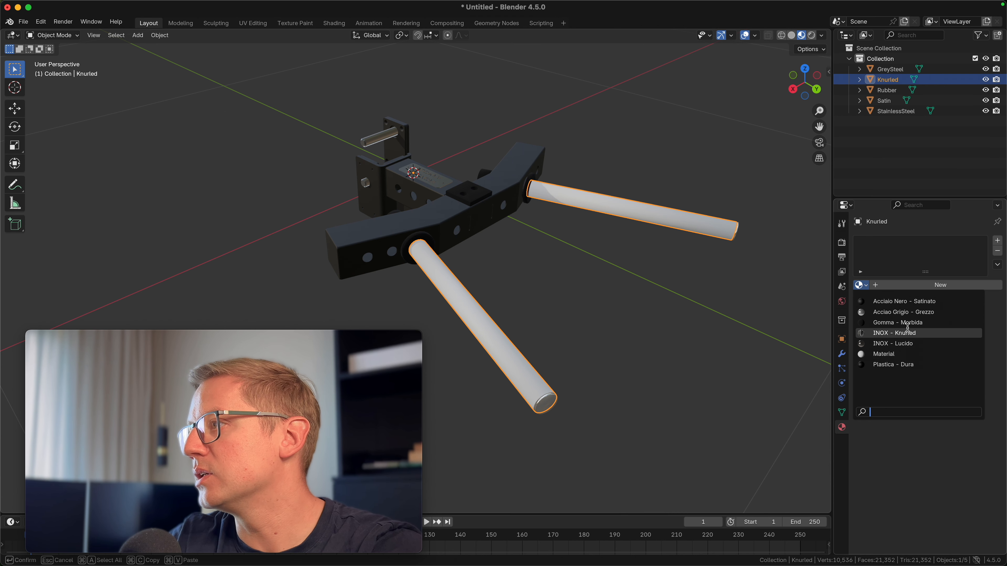
click(935, 333)
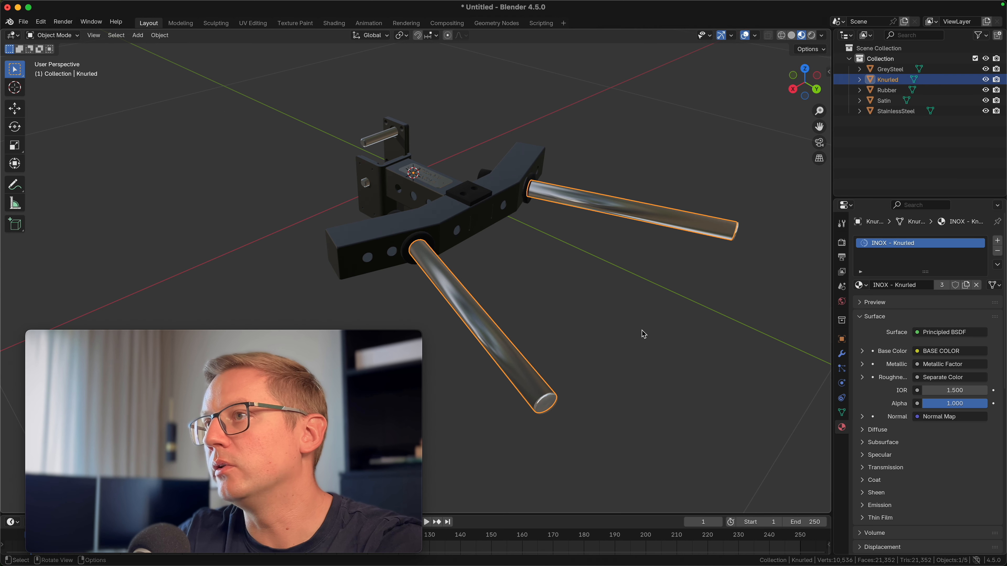
click(644, 329)
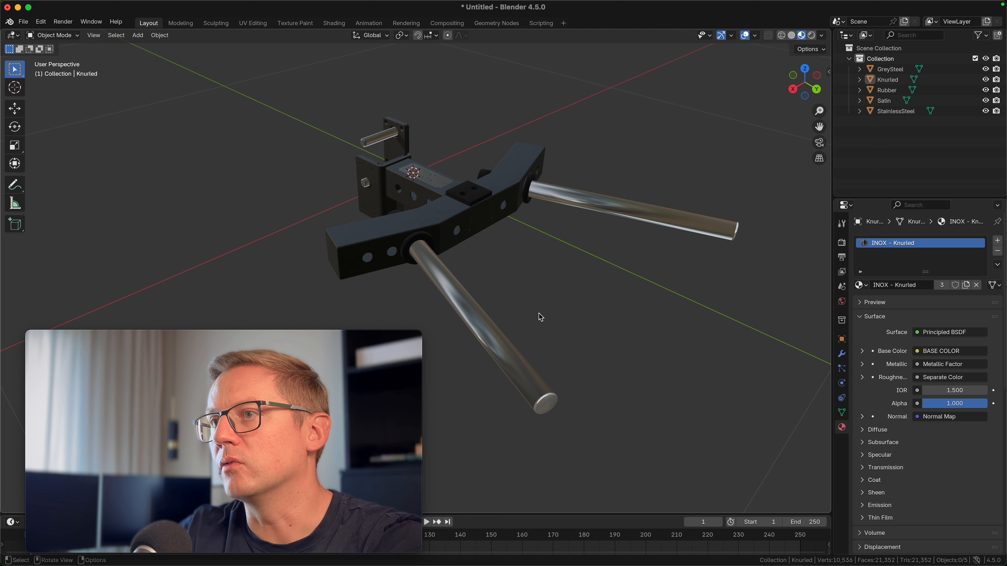
Switch to the UV Editing workspace with the Knurled mesh in Edit Mode
middle_drag(517, 319, 563, 252)
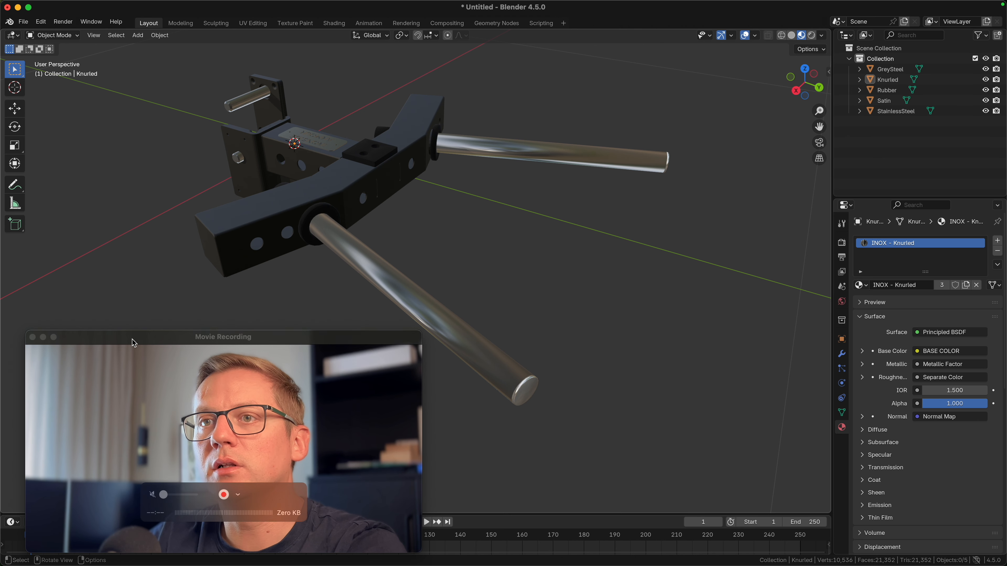
drag(135, 343, 708, 351)
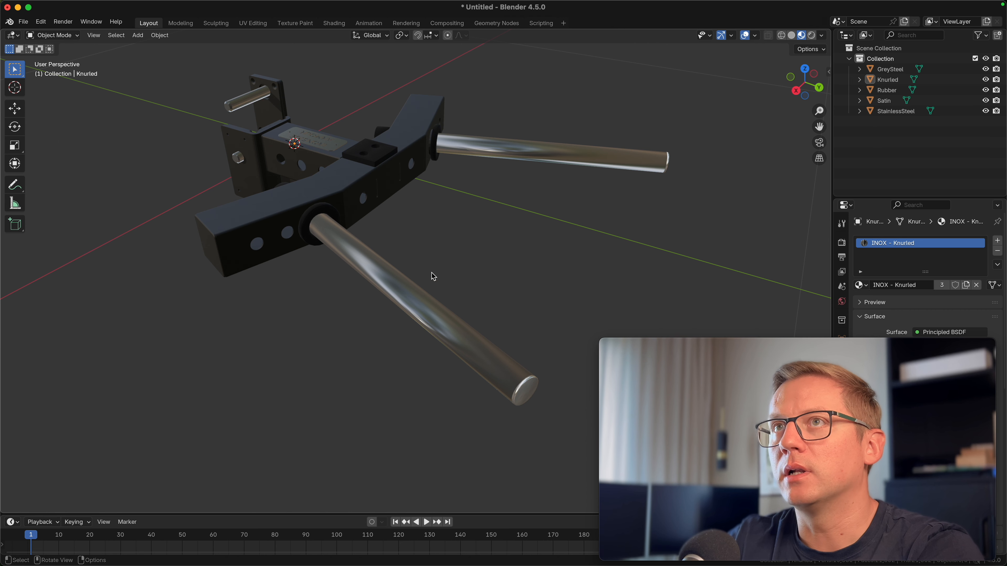
click(252, 24)
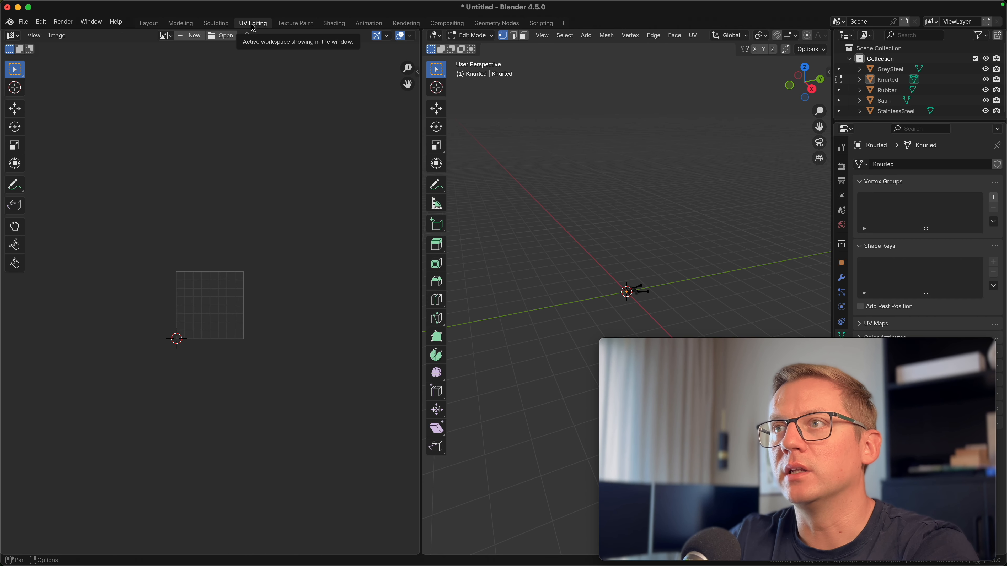
middle_drag(628, 245, 591, 272)
scroll(596, 279, up, 8)
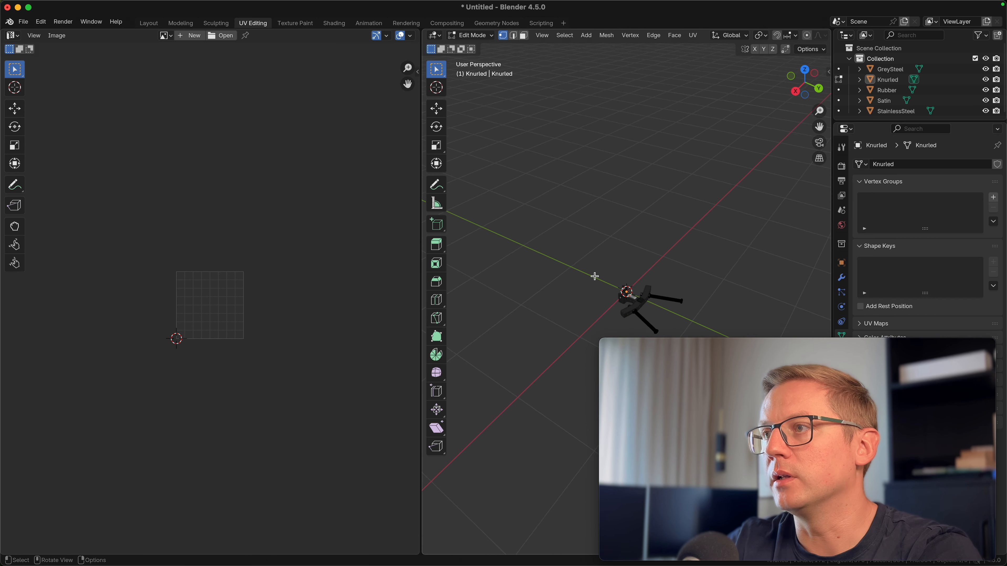
shift+middle_drag(498, 306, 454, 155)
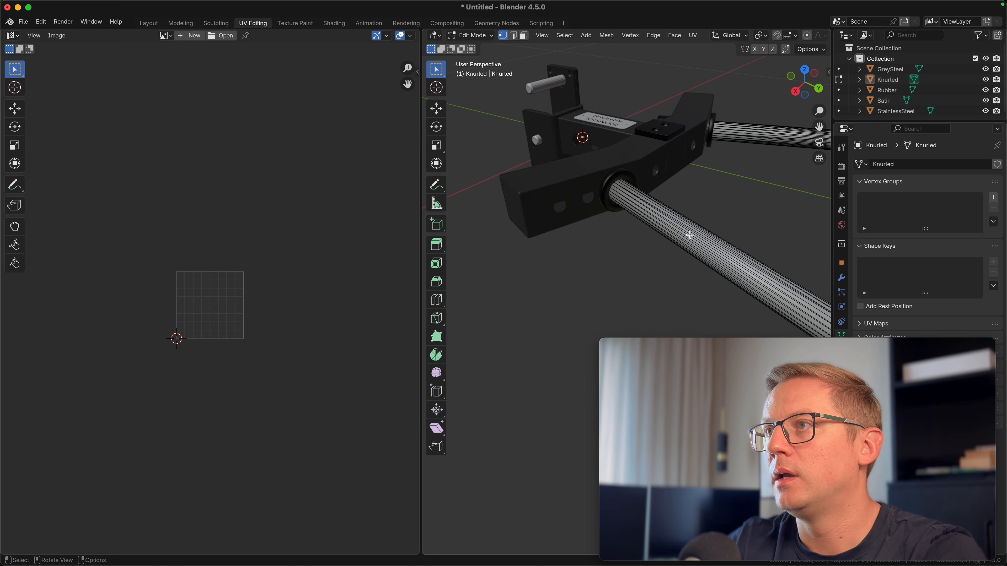
scroll(692, 233, down, 3)
middle_drag(702, 218, 689, 218)
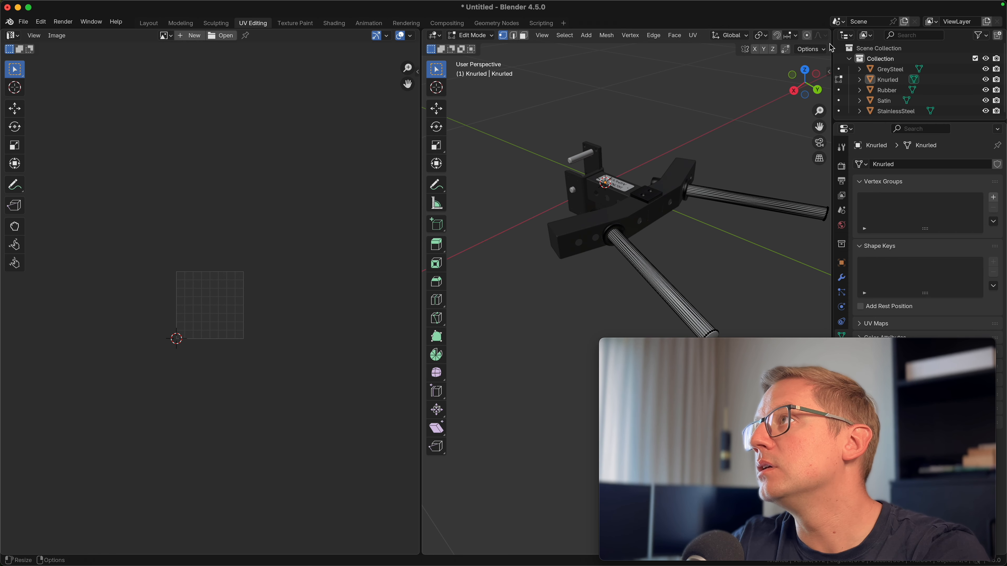
Narrow the UV editor area to widen the 3D view, and switch the viewport to wireframe shading
mouse_move(831, 46)
mouse_down()
mouse_move(940, 62)
mouse_move(831, 60)
mouse_up()
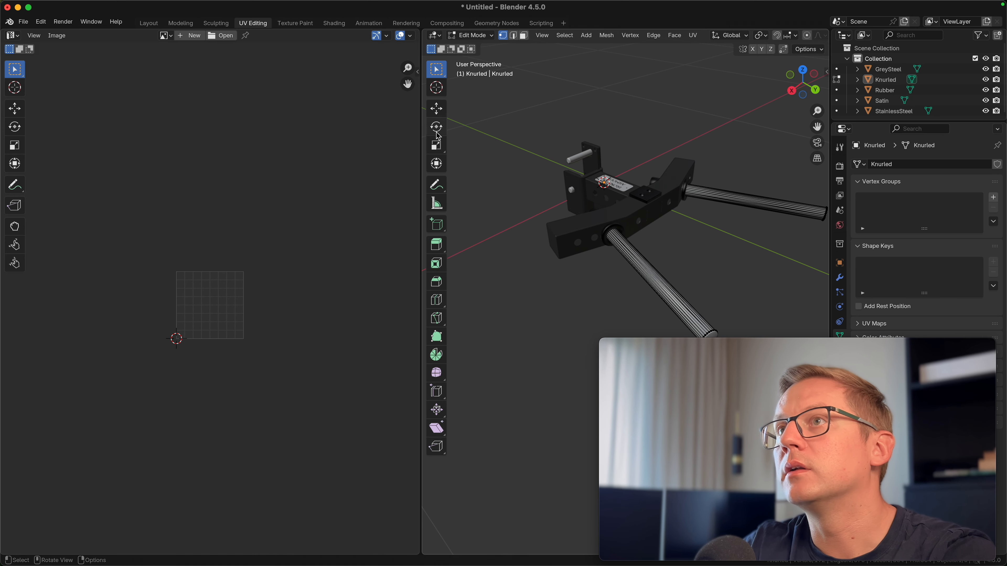
drag(419, 134, 190, 134)
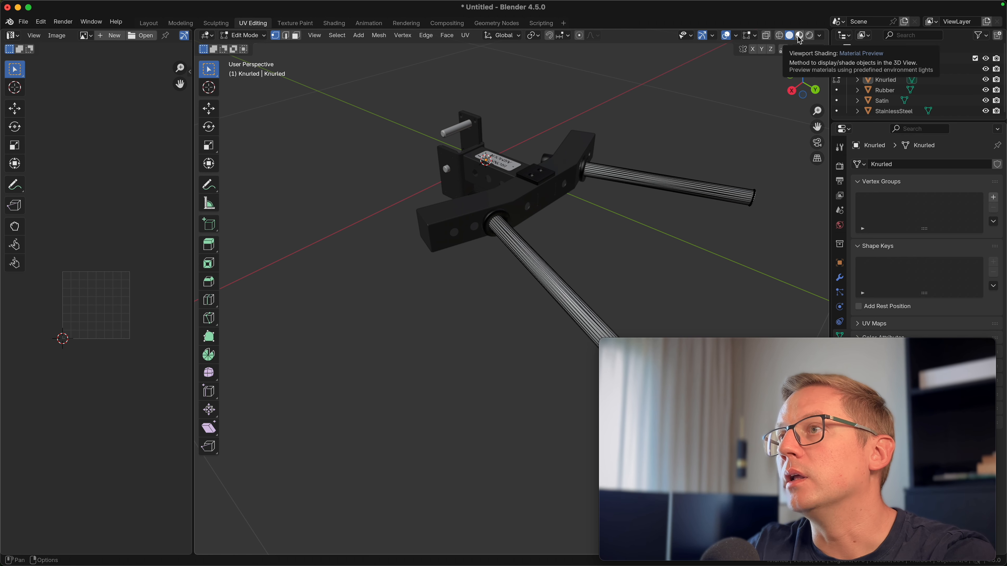
click(769, 36)
Hide the GreySteel, Rubber, Satin and StainlessSteel objects so only the knurled bars remain visible
middle_drag(596, 252, 833, 191)
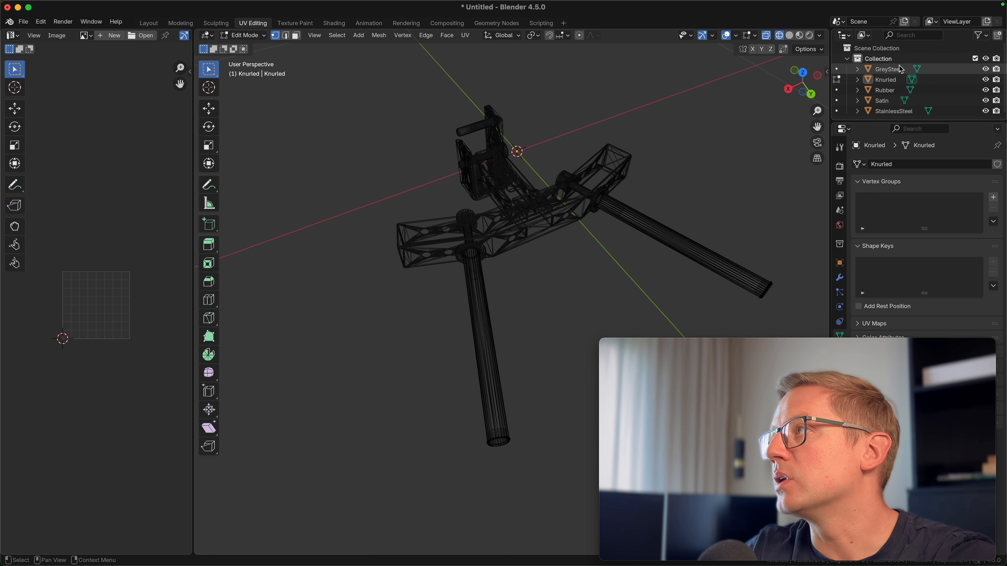
click(986, 69)
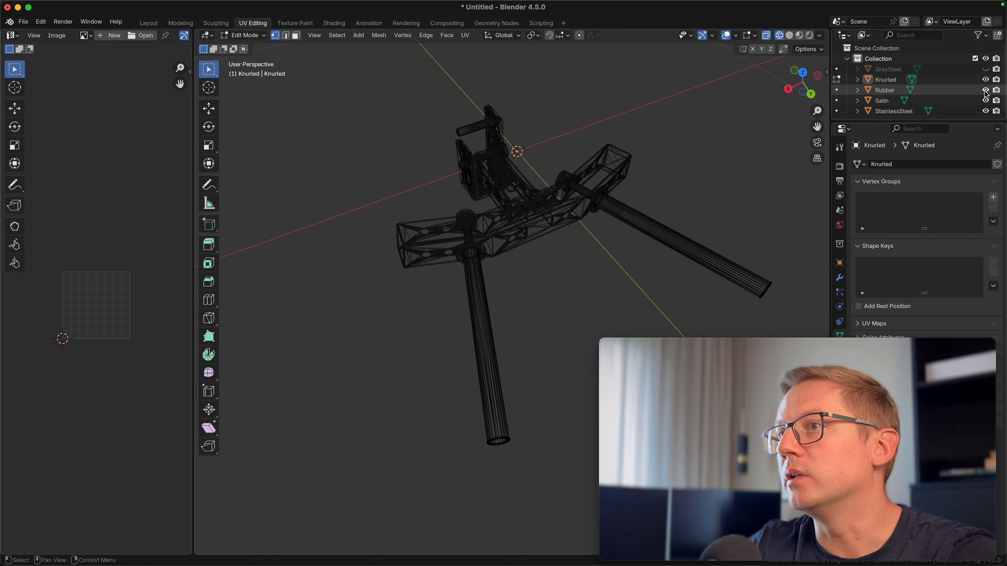
click(985, 90)
click(985, 101)
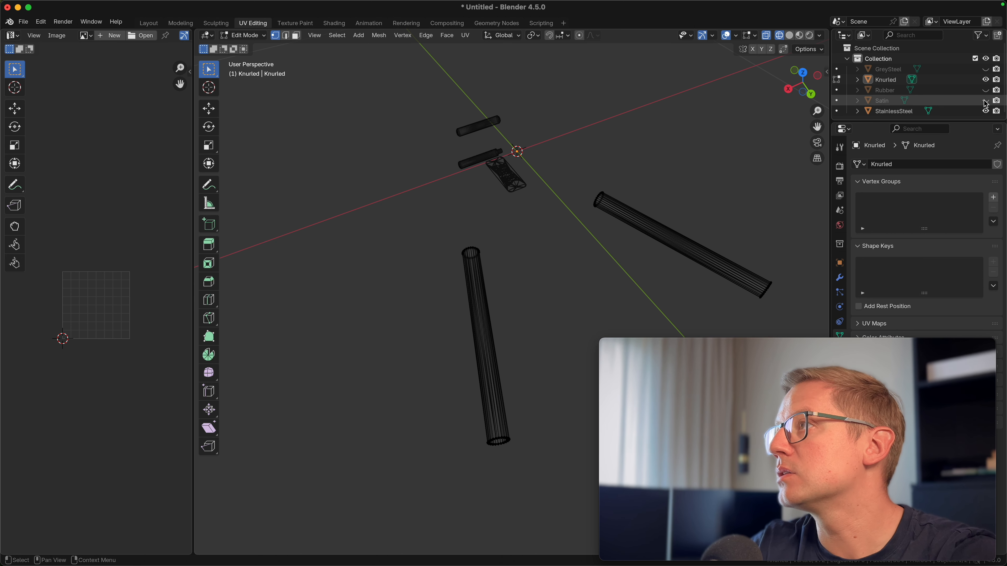
click(986, 112)
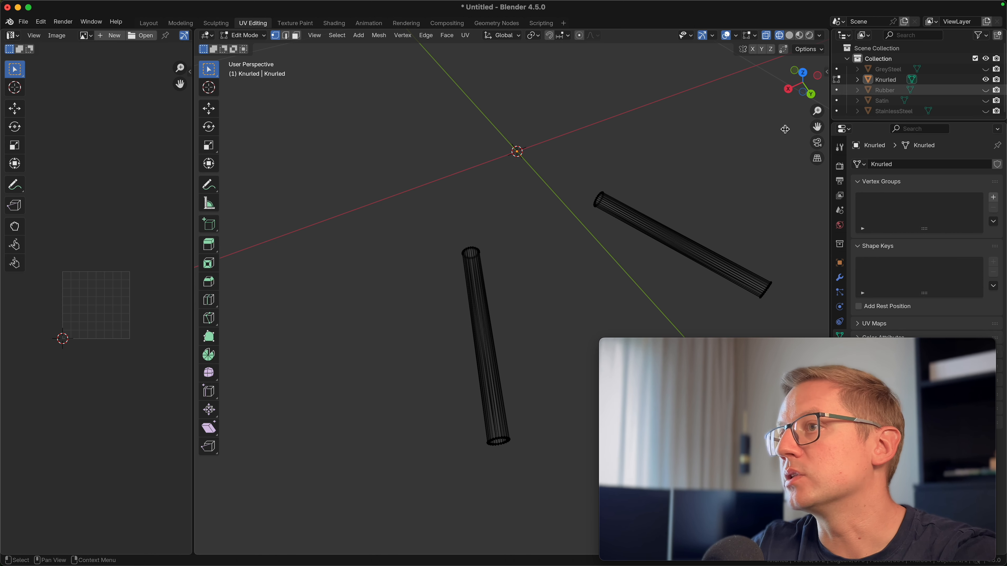
Display the Knurling_Metal_1_normal image in the UV editor
middle_drag(524, 253, 500, 241)
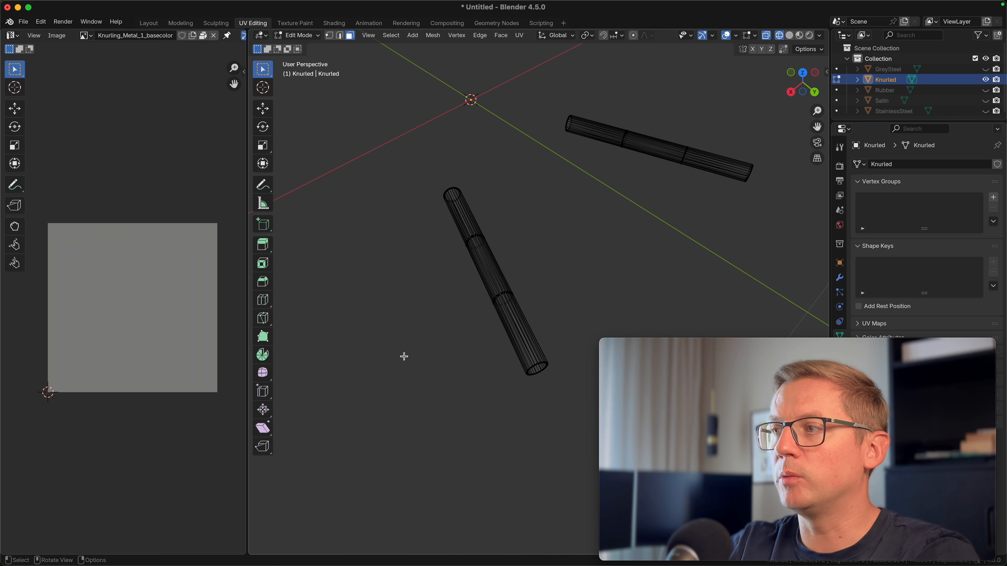
middle_drag(404, 356, 429, 257)
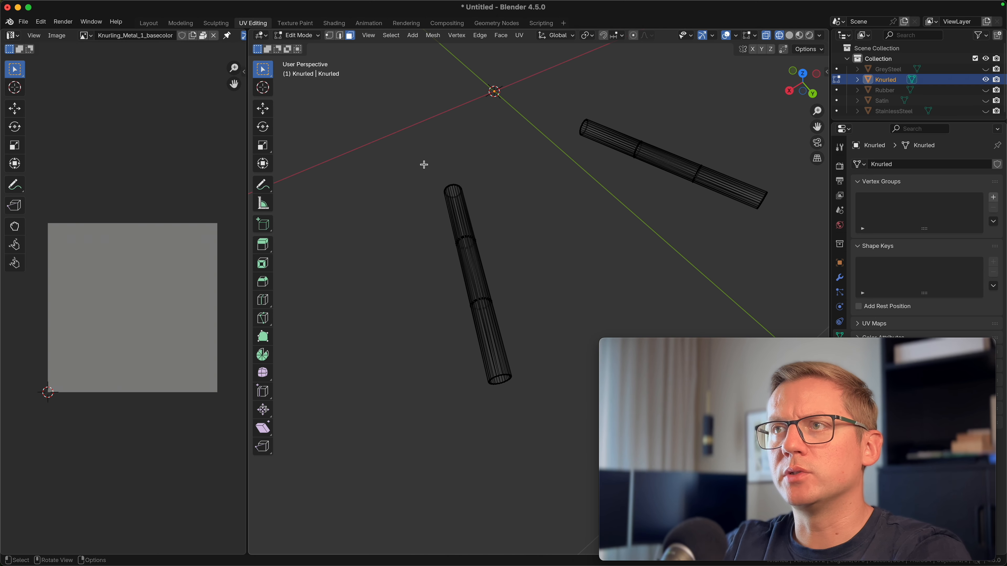
click(89, 36)
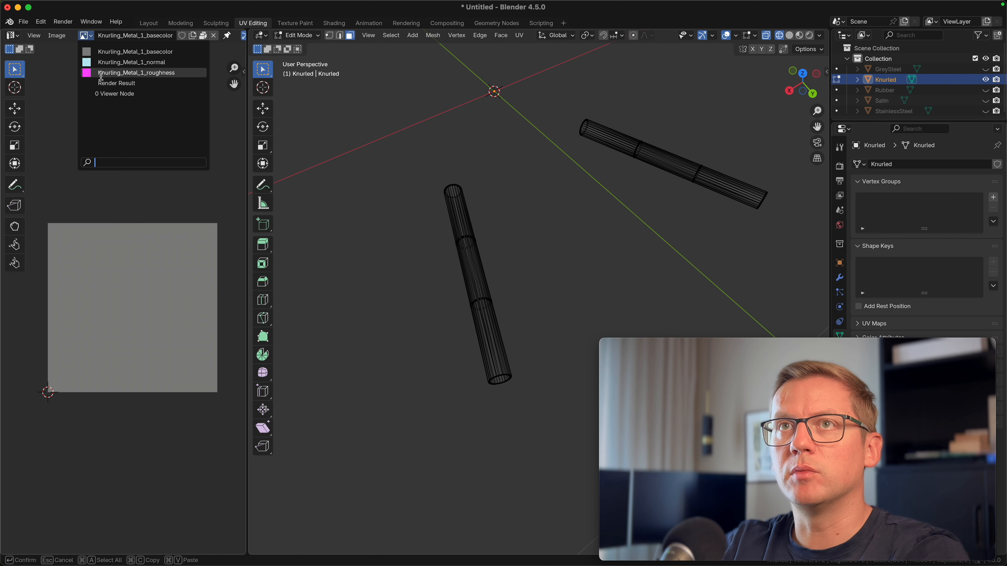
click(106, 63)
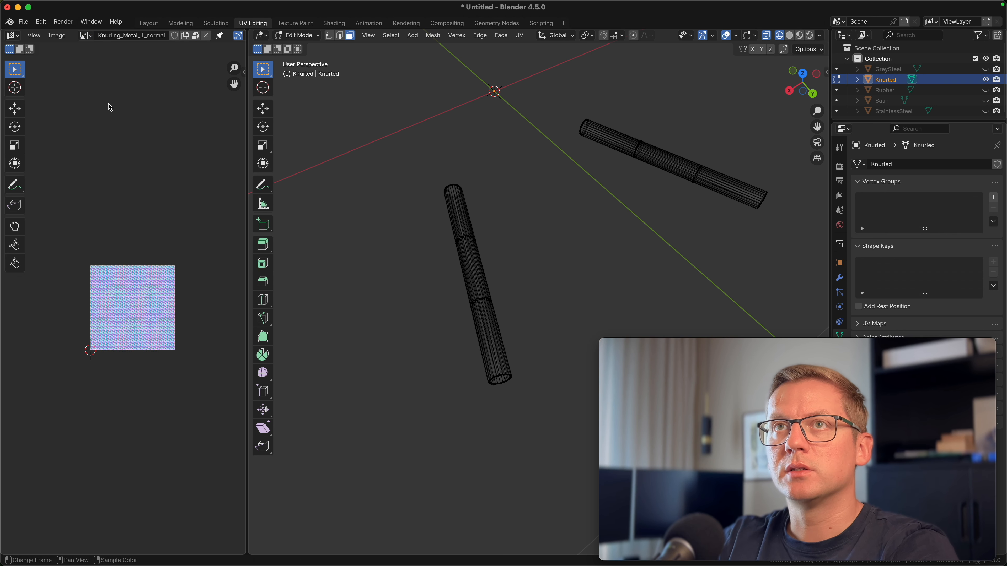
Select the faces of the first knurled bar and unwrap them with Smart UV Project
scroll(137, 326, up, 3)
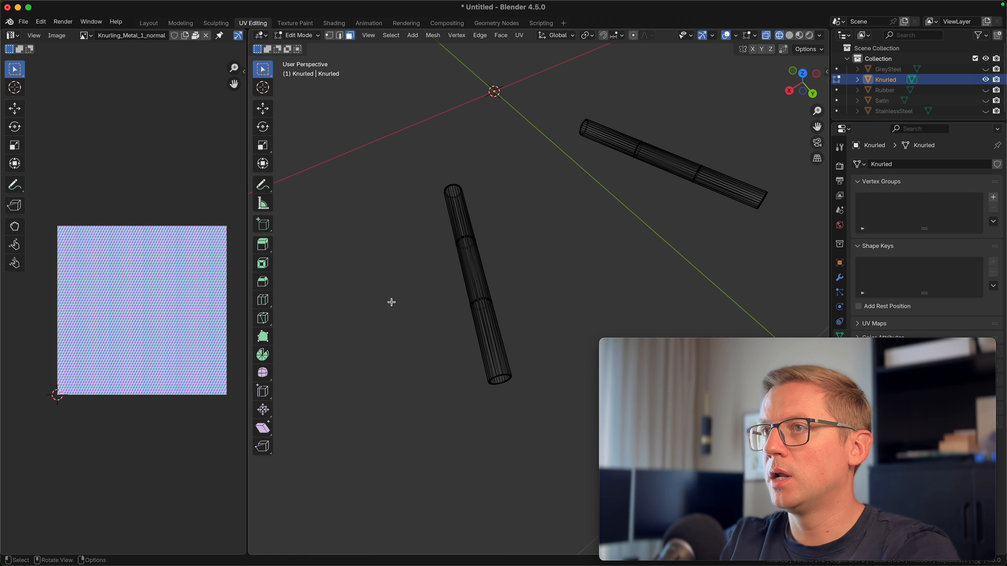
drag(410, 169, 541, 396)
middle_drag(429, 262, 476, 223)
scroll(471, 231, up, 1)
drag(385, 167, 523, 334)
middle_drag(514, 335, 483, 333)
middle_drag(293, 208, 433, 353)
key(ctrl+f)
mouse_move(412, 288)
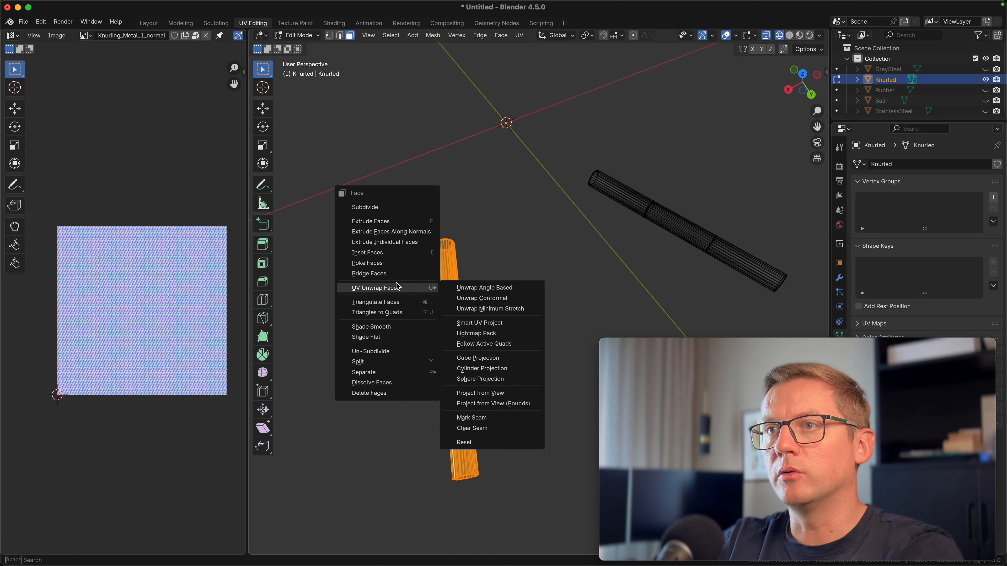
click(480, 324)
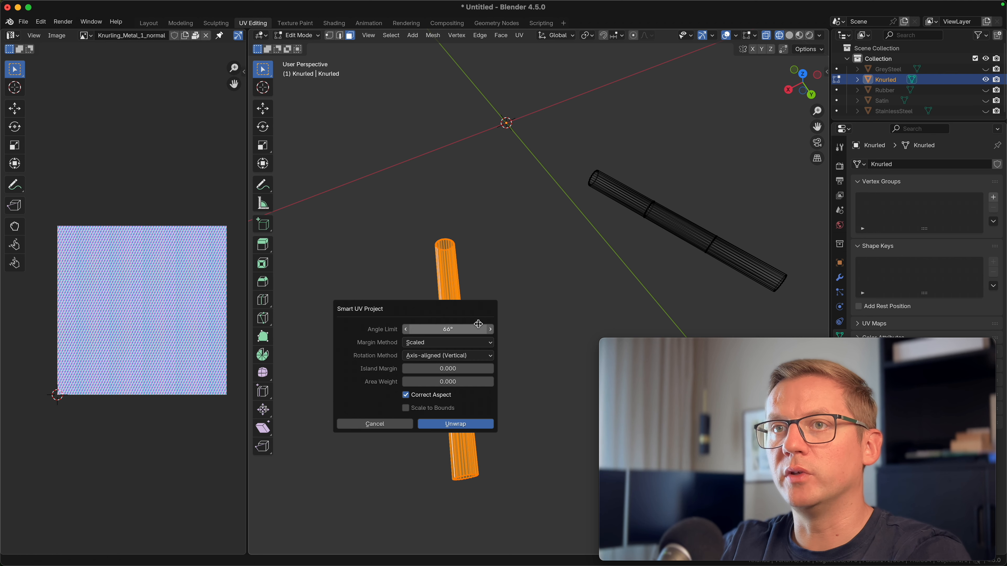
click(455, 425)
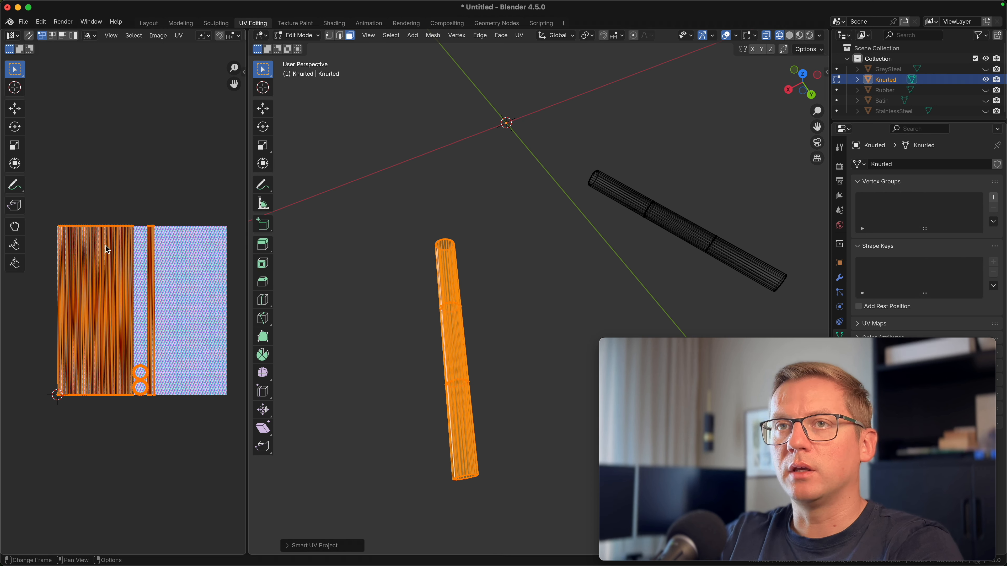
Select the faces of the second knurled bar and unwrap them with Smart UV Project
scroll(99, 290, up, 3)
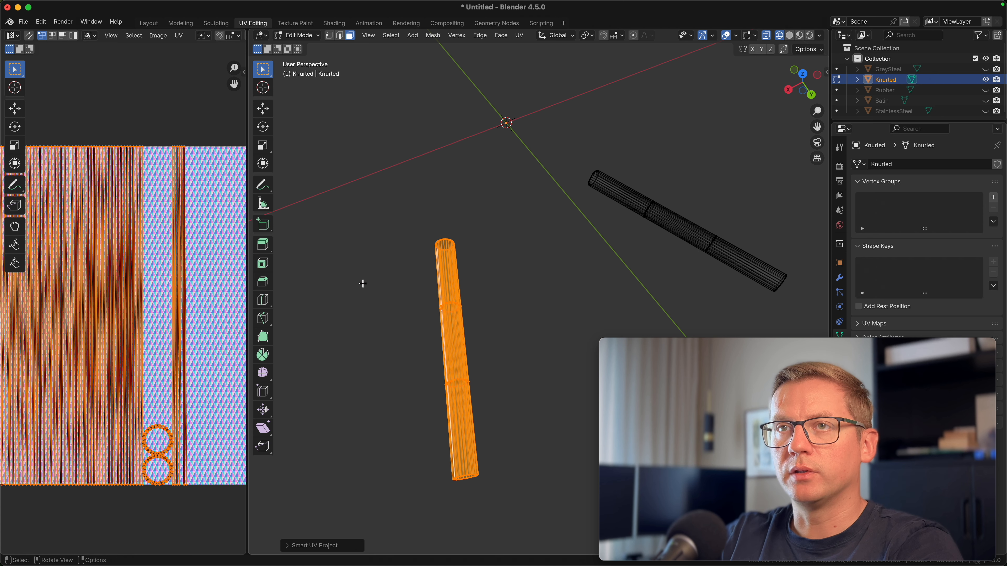
click(363, 283)
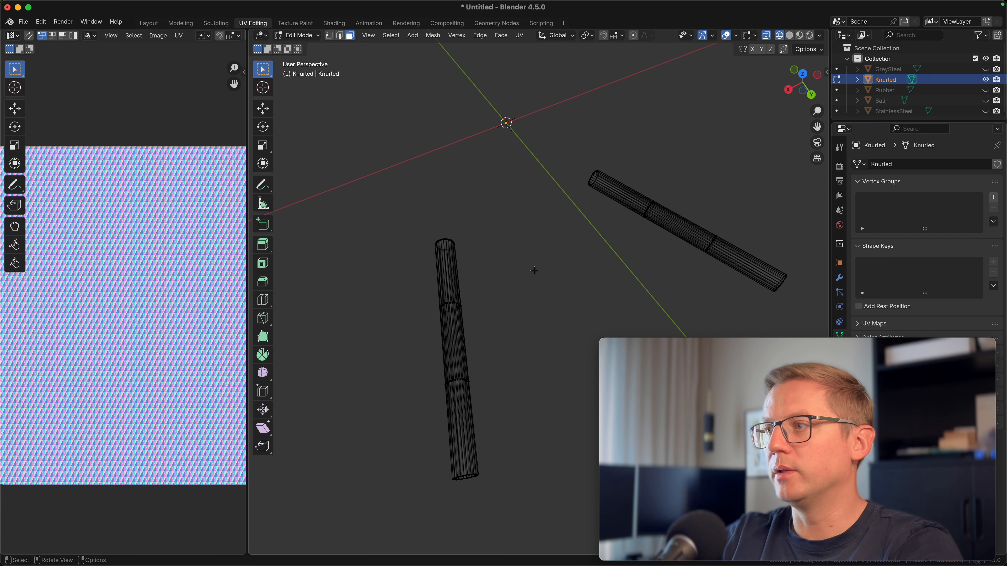
middle_drag(560, 279, 520, 298)
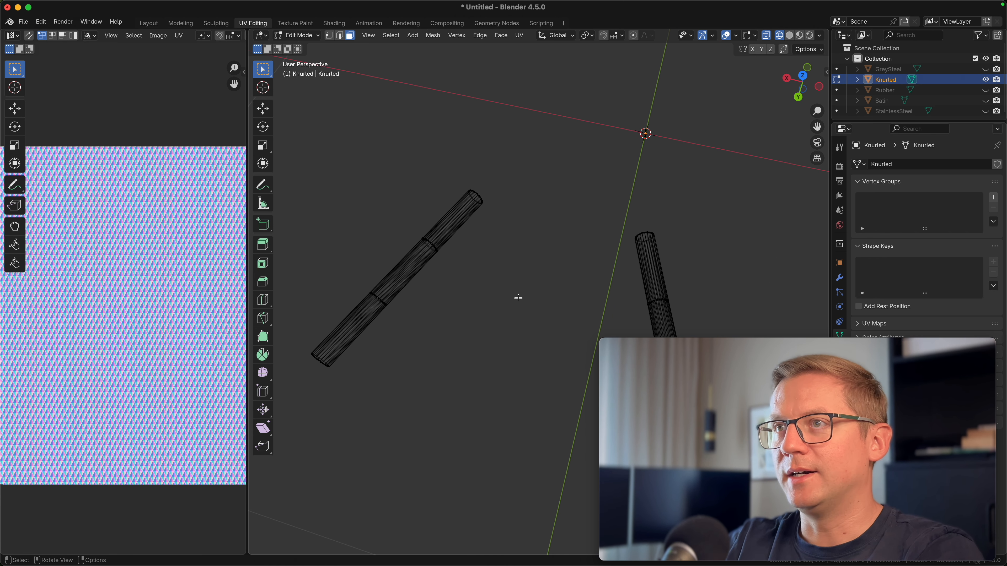
click(799, 35)
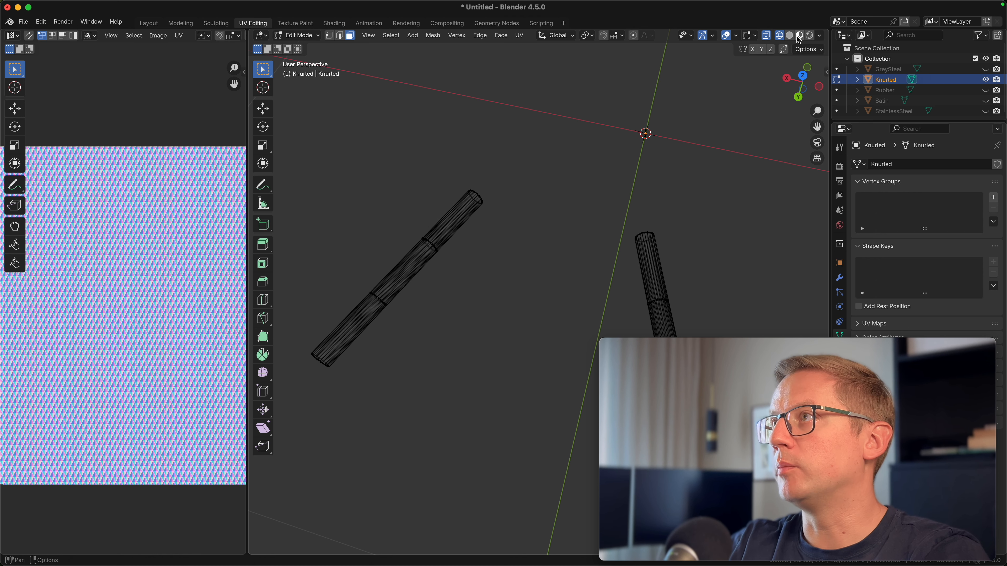
mouse_move(580, 198)
middle_down()
mouse_move(474, 324)
mouse_move(502, 223)
middle_up()
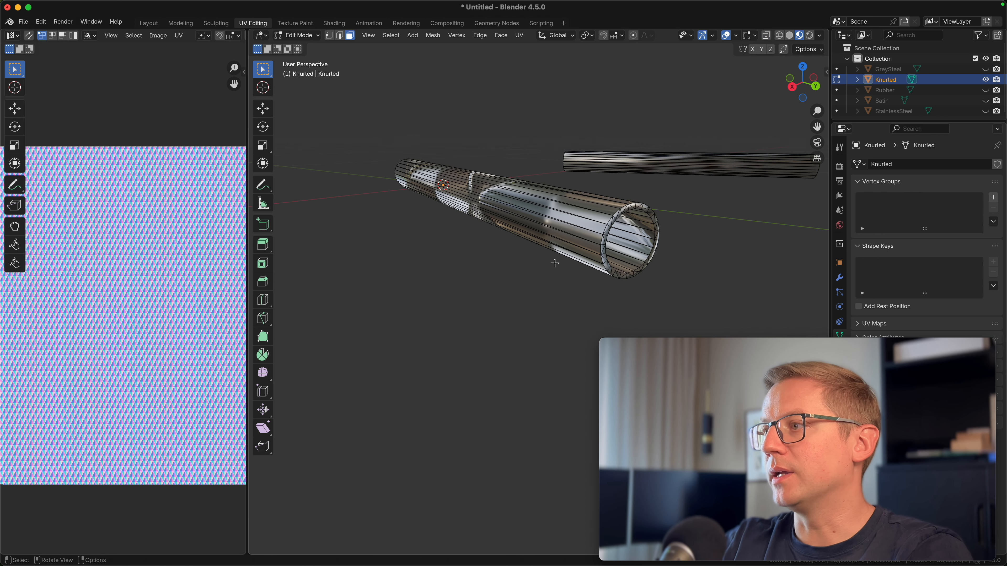
middle_drag(708, 260, 458, 228)
drag(459, 133, 560, 409)
middle_drag(580, 352, 589, 438)
key(ctrl+f)
mouse_move(426, 250)
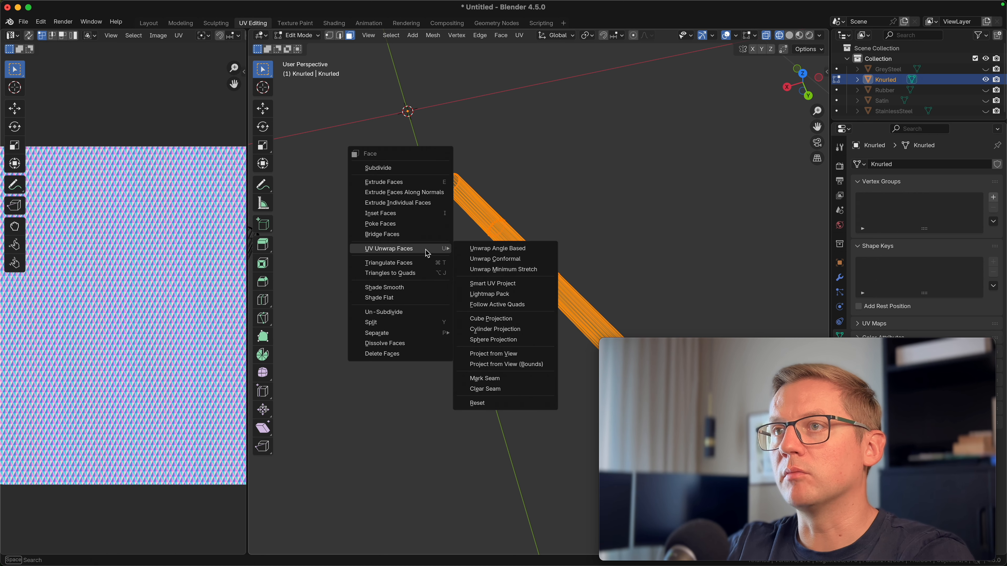
click(493, 284)
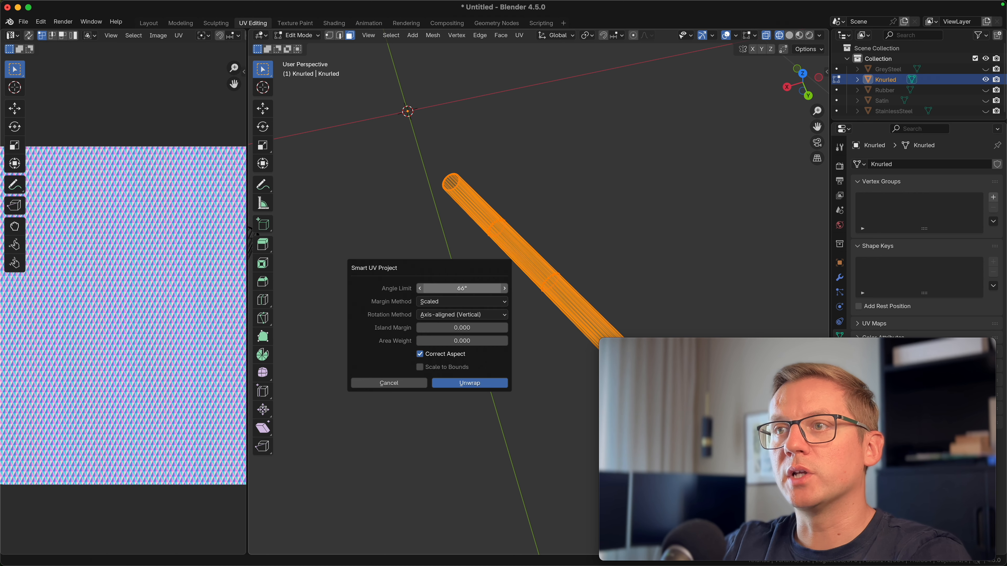
click(470, 383)
Deselect all faces of the knurled bars and switch to the Layout workspace
scroll(202, 359, down, 2)
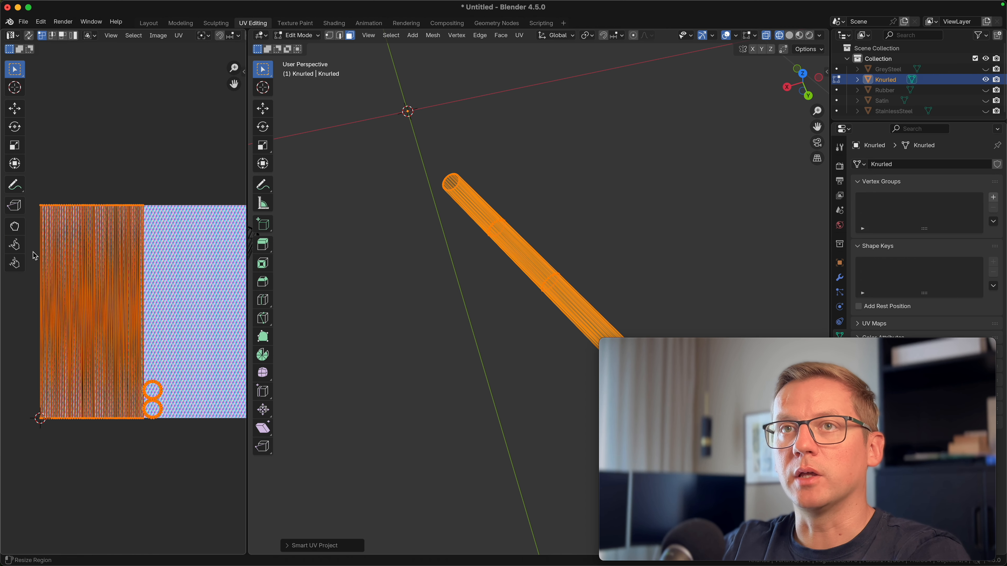
click(408, 343)
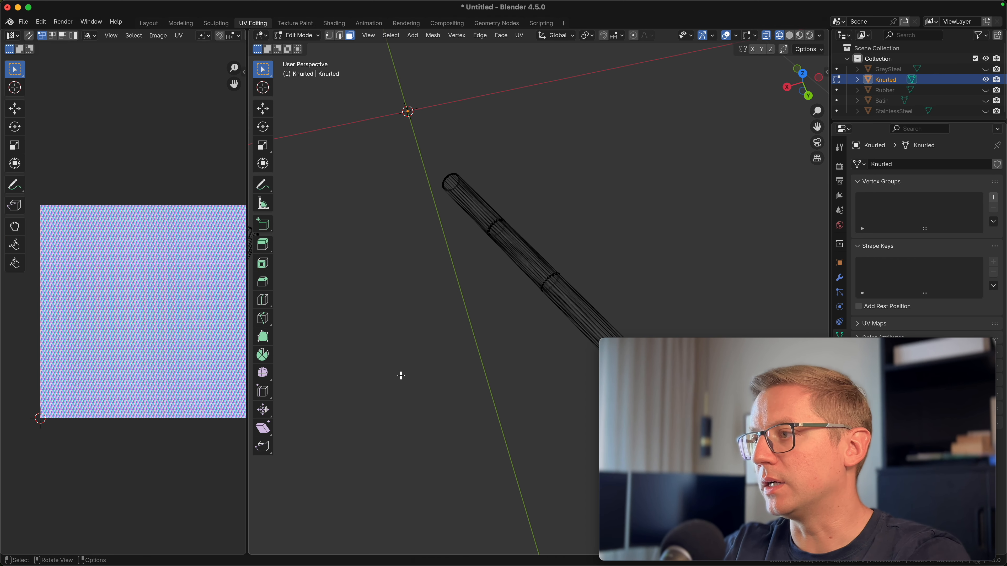
shift+middle_drag(400, 375, 519, 329)
middle_drag(531, 198, 508, 141)
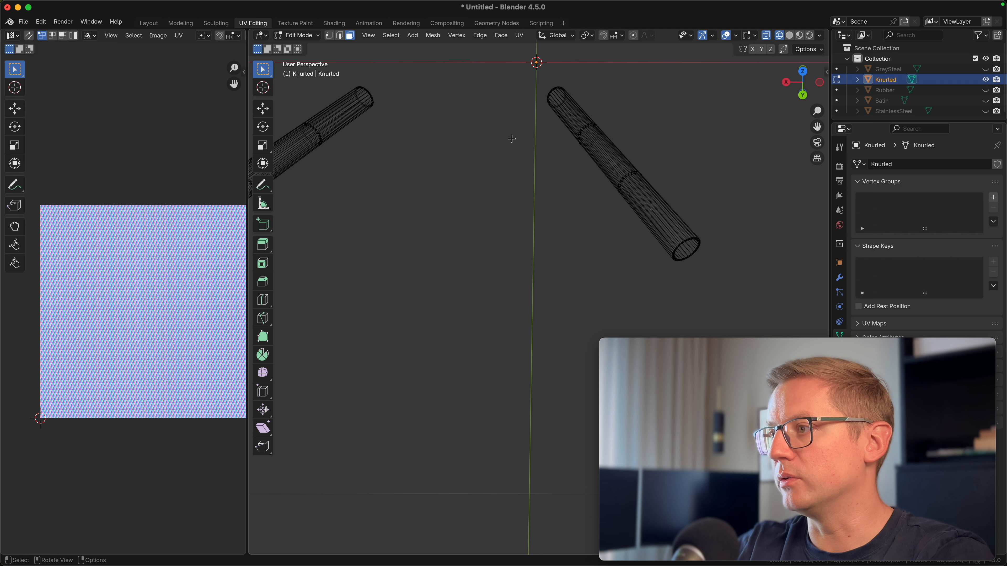
middle_drag(426, 369, 447, 415)
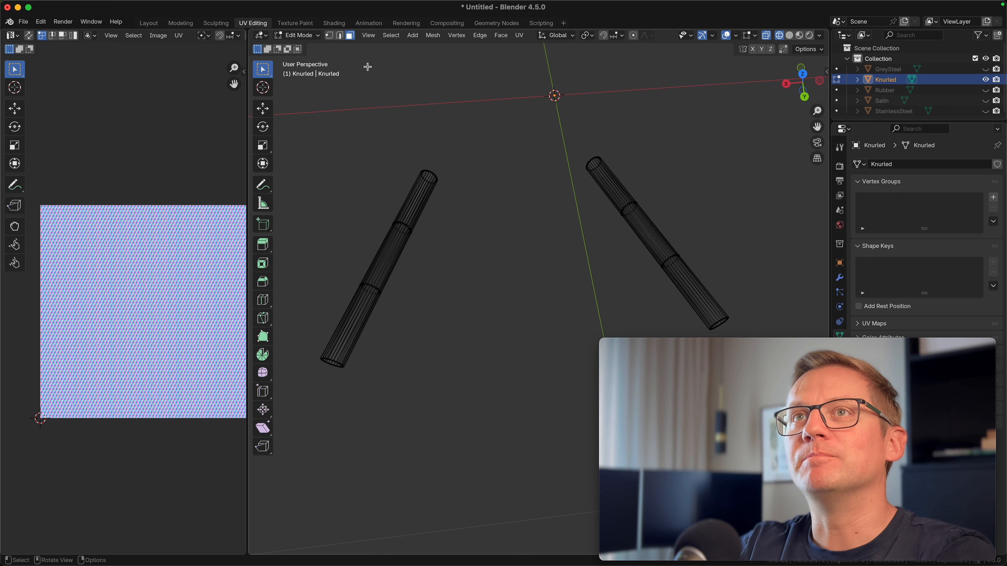
click(148, 24)
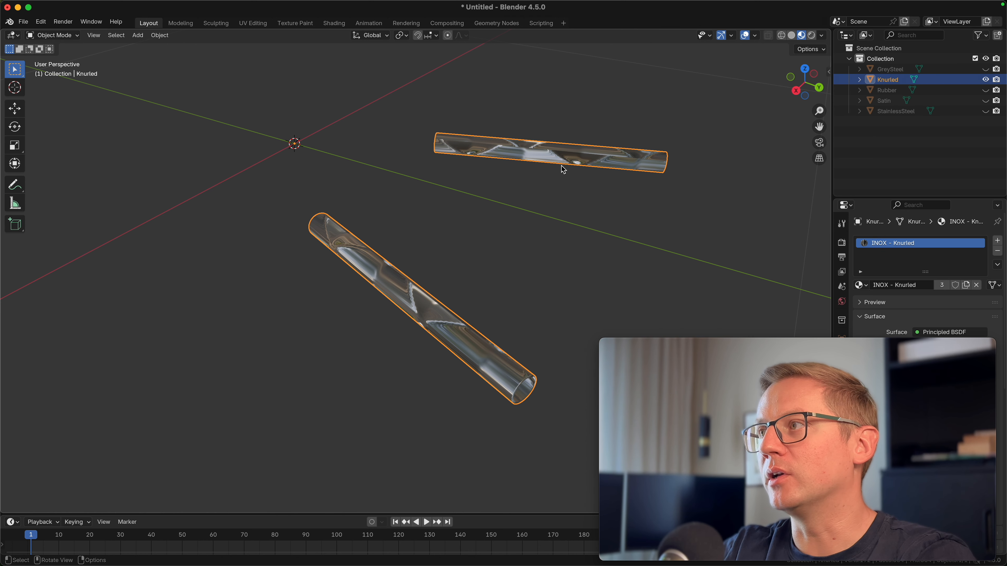
Switch to the Shading workspace and set the scale of both texture mapping nodes to 1 on all axes
click(335, 24)
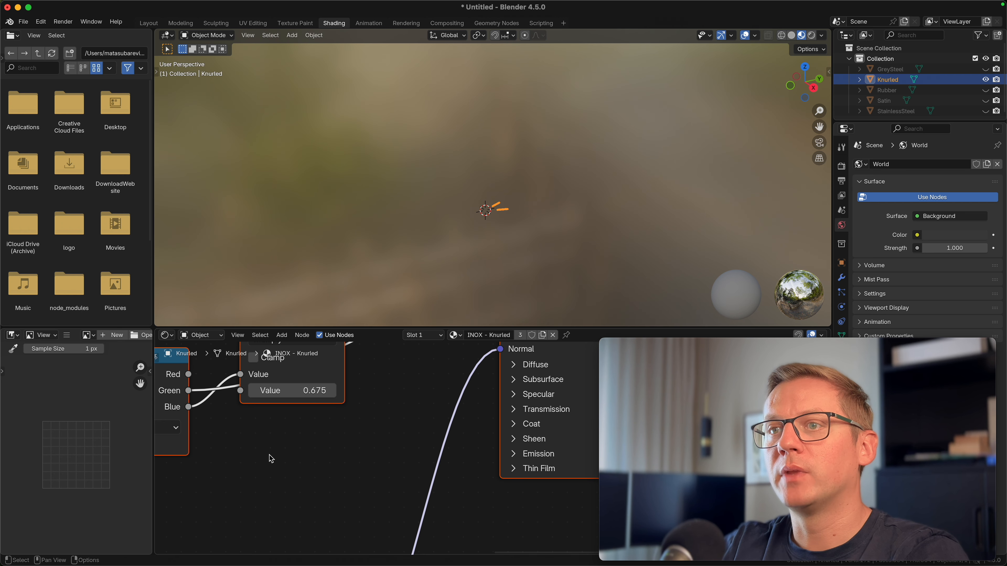
scroll(269, 455, down, 8)
middle_drag(337, 491, 480, 453)
scroll(519, 451, down, 4)
middle_drag(234, 428, 335, 337)
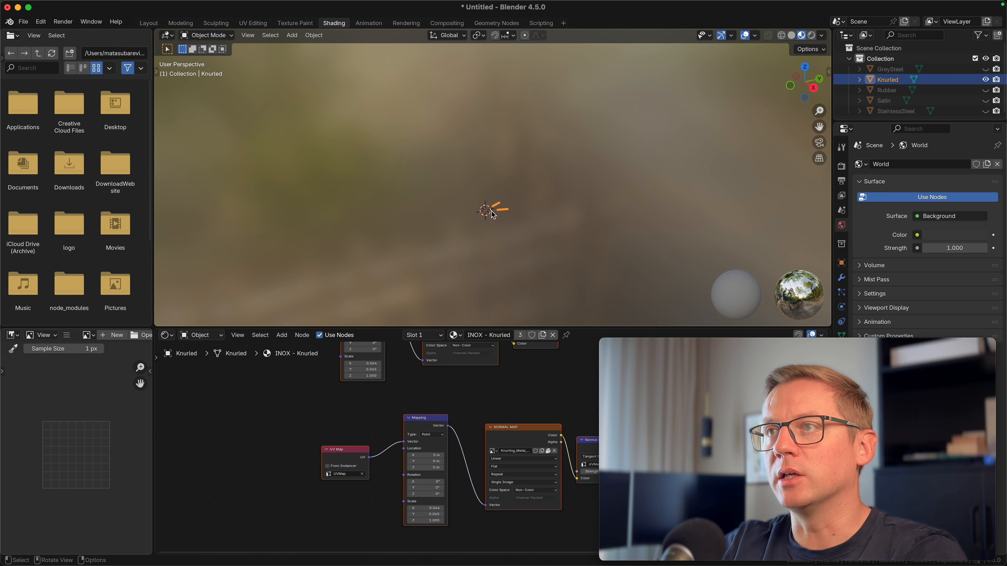
scroll(534, 293, up, 4)
middle_drag(536, 284, 536, 269)
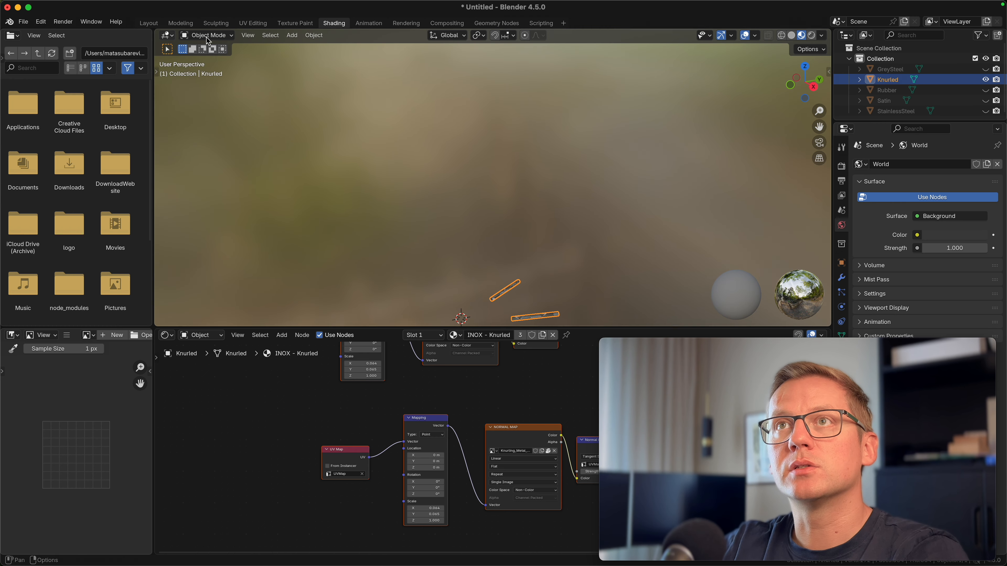
click(245, 37)
click(269, 104)
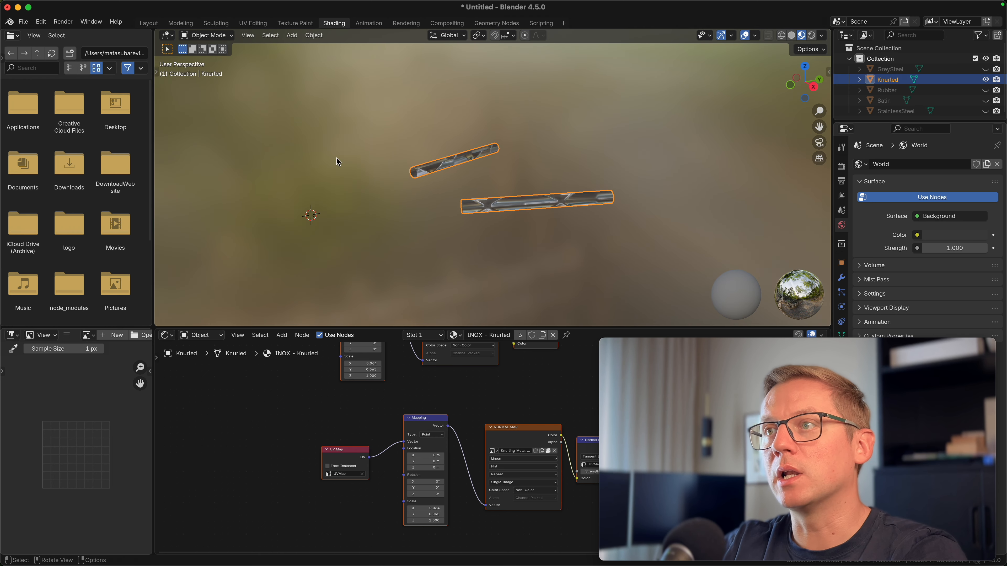
middle_drag(609, 170, 558, 251)
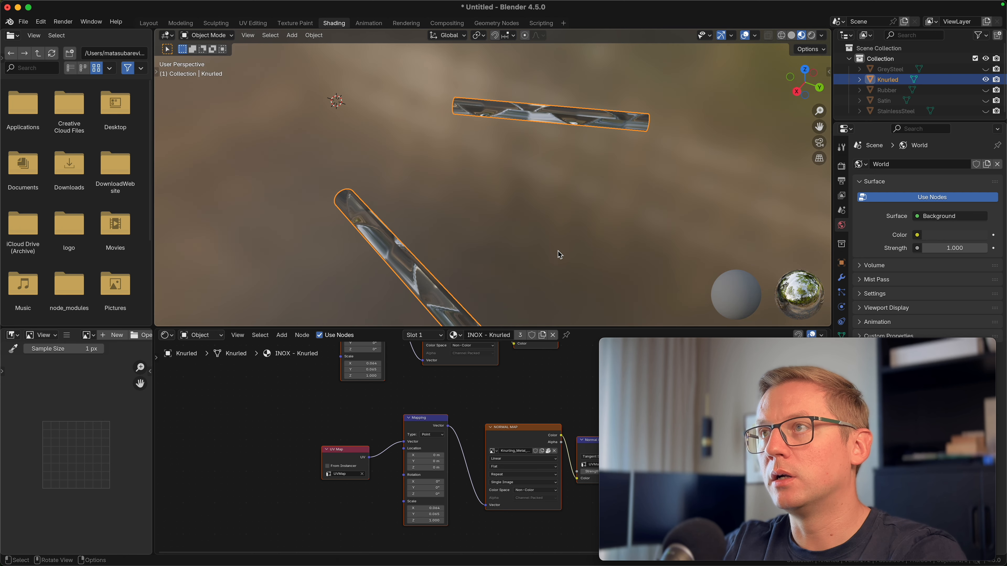
scroll(558, 251, up, 3)
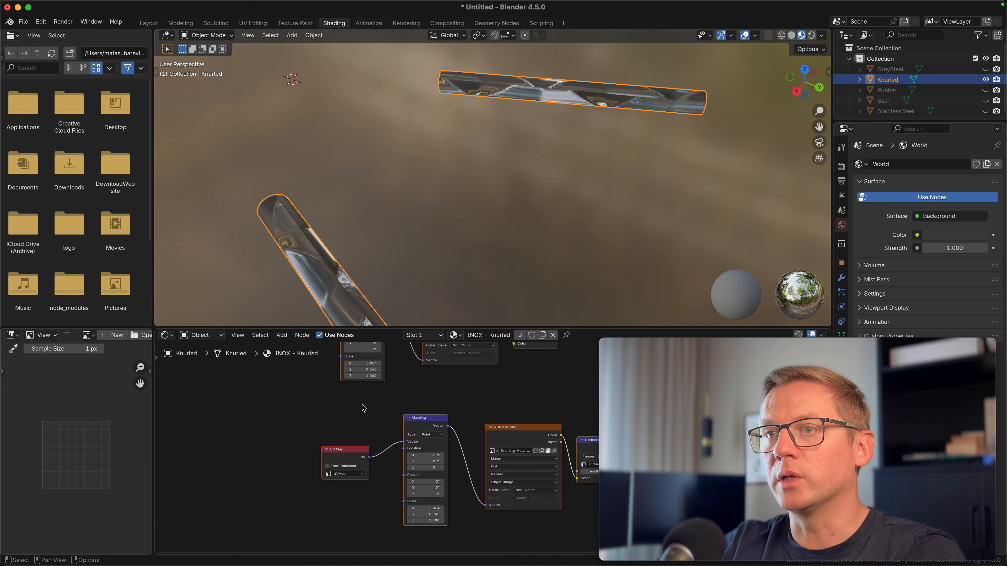
key(Return)
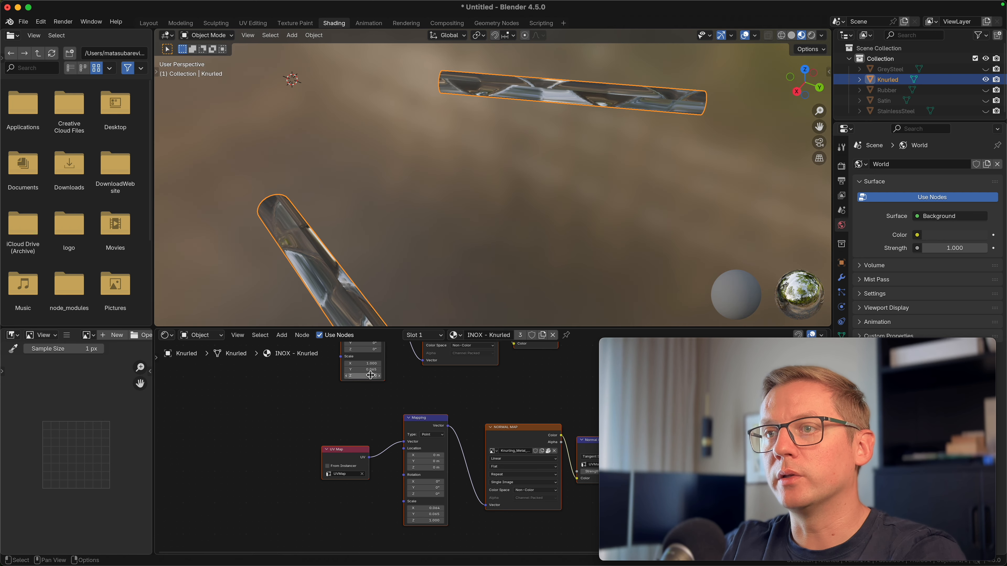
text(1)
key(Return)
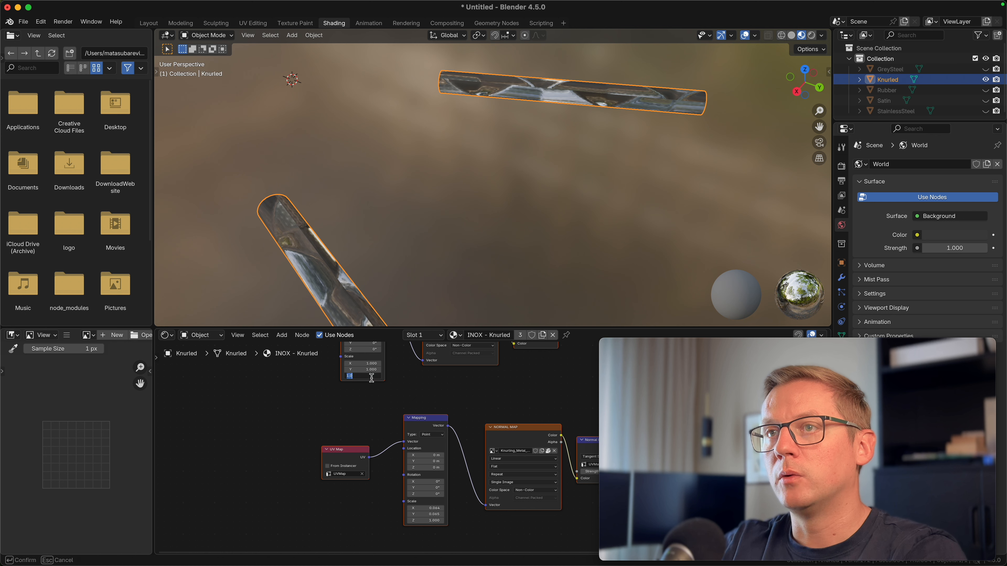
click(433, 515)
text(1)
key(Return)
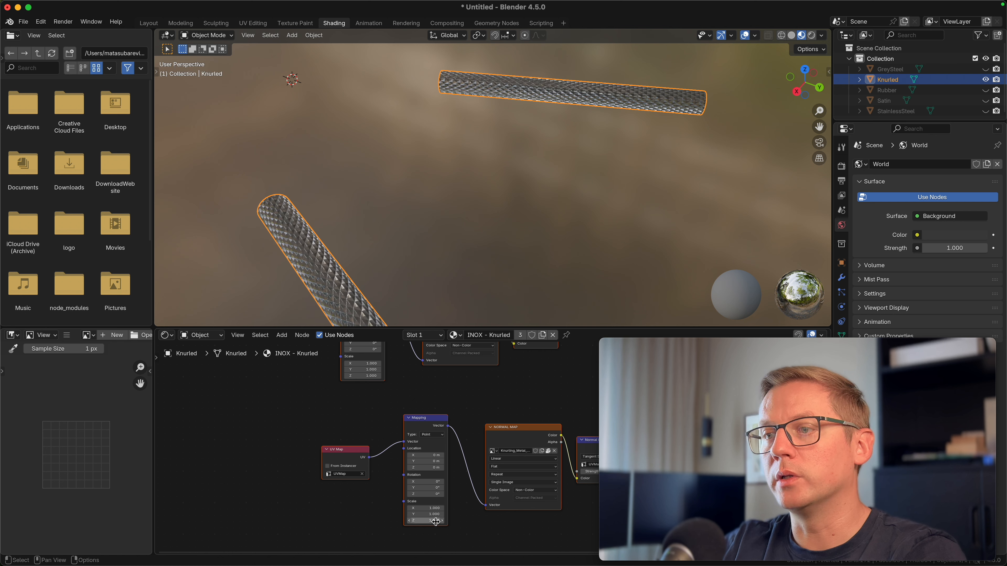
Set the scale of both texture mapping nodes to 3 on all axes
middle_drag(439, 244, 373, 230)
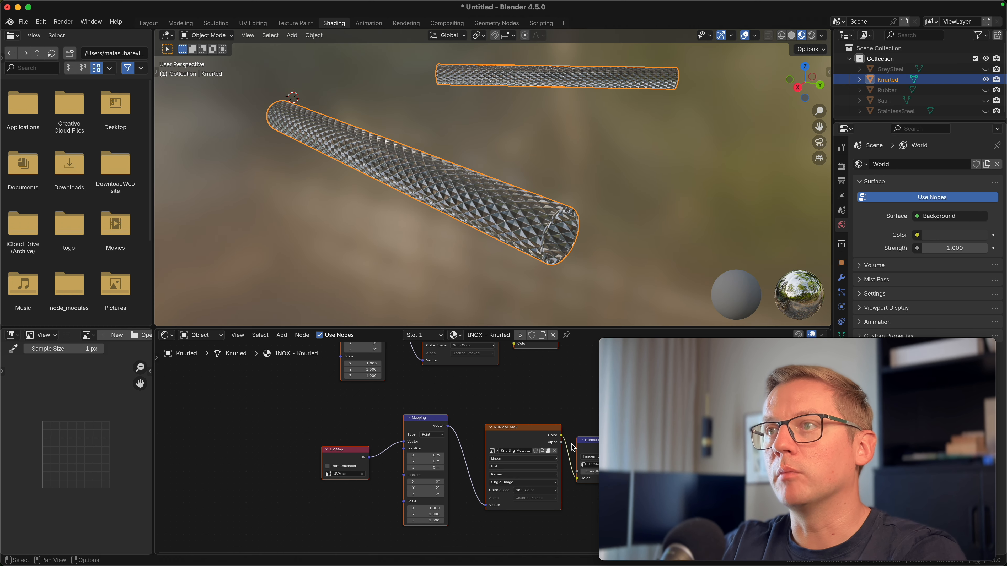
key(Return)
text(3)
key(Return)
click(436, 521)
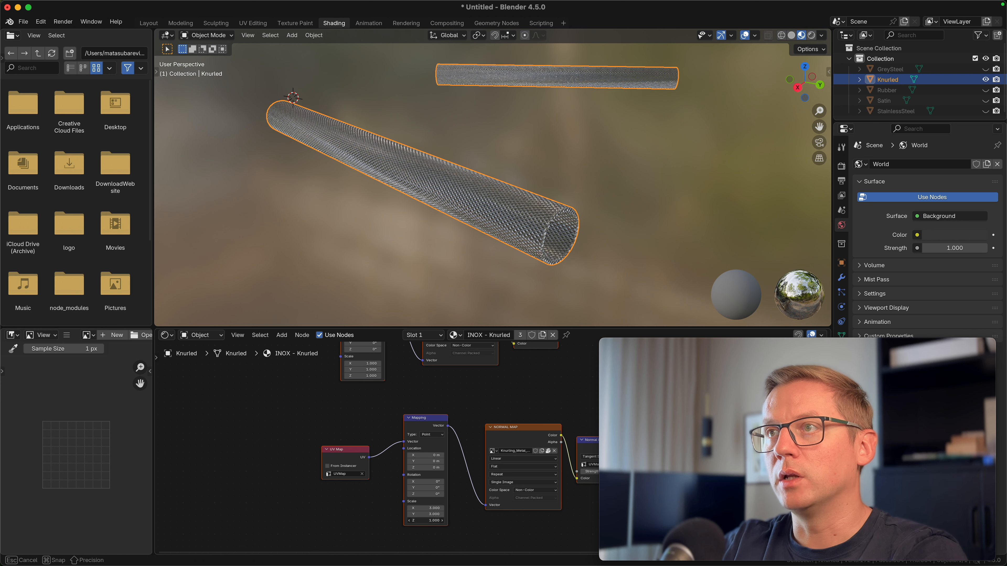
text(3)
key(Return)
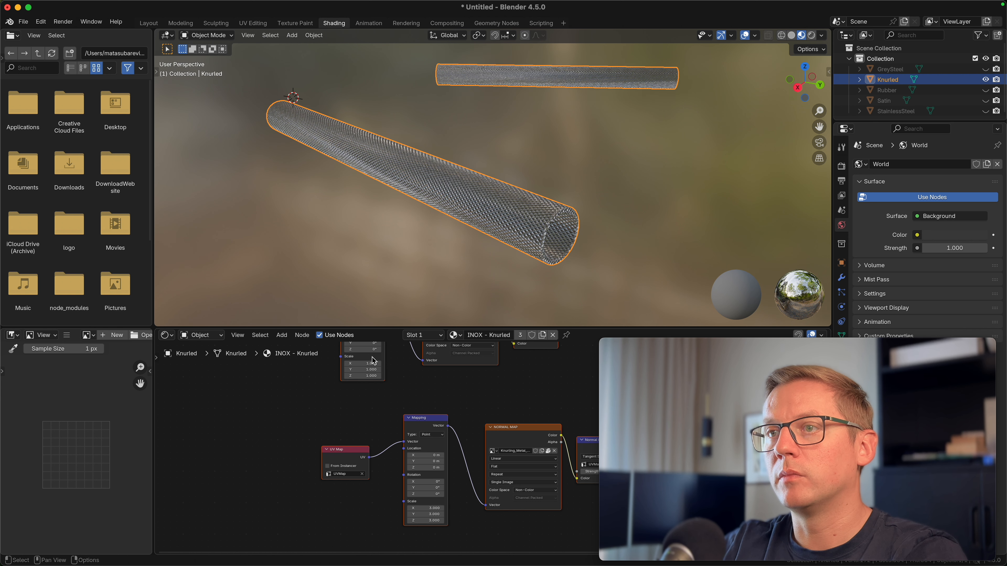
text(3)
key(Return)
click(374, 369)
text(3)
key(Return)
key(Return)
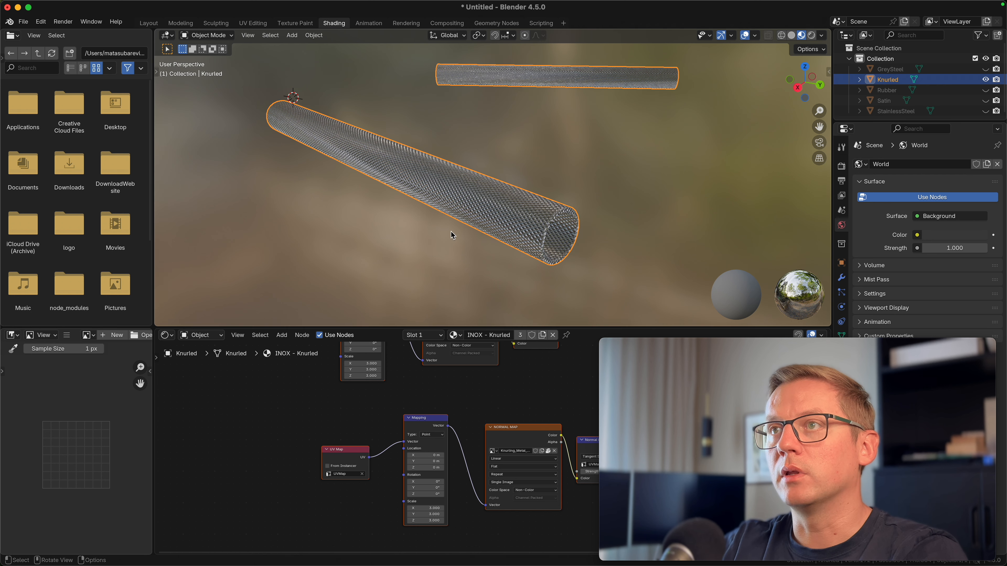
Unhide the GreySteel, Rubber, Satin and StainlessSteel objects
middle_drag(452, 231, 423, 240)
scroll(348, 242, down, 2)
shift+middle_drag(342, 234, 366, 247)
scroll(366, 245, up, 5)
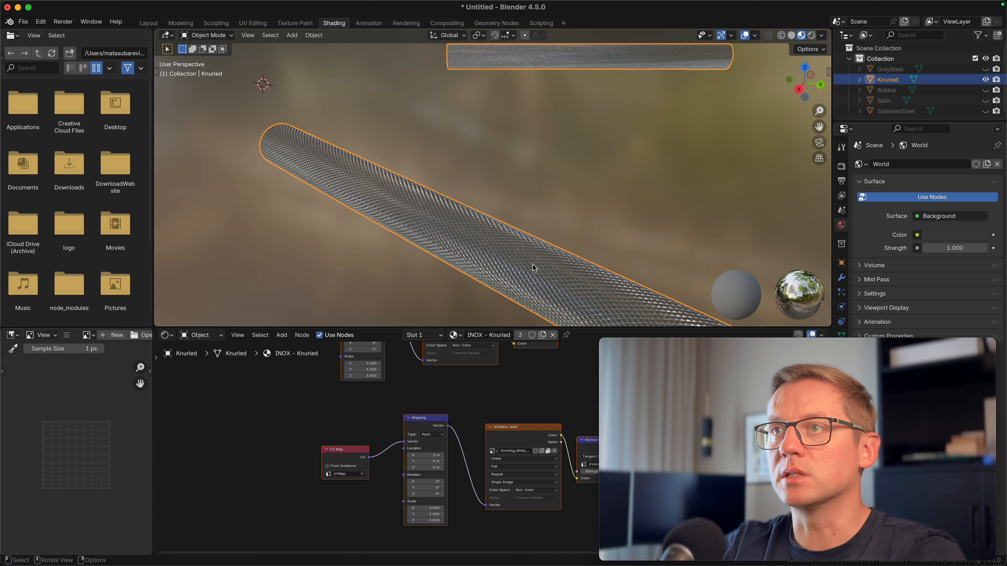
scroll(449, 264, down, 5)
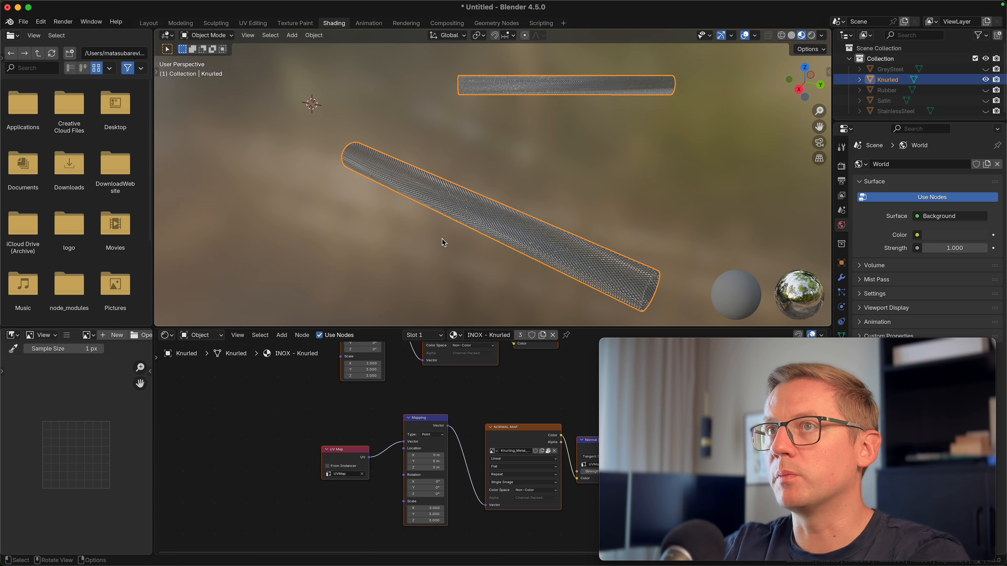
middle_drag(457, 252, 403, 202)
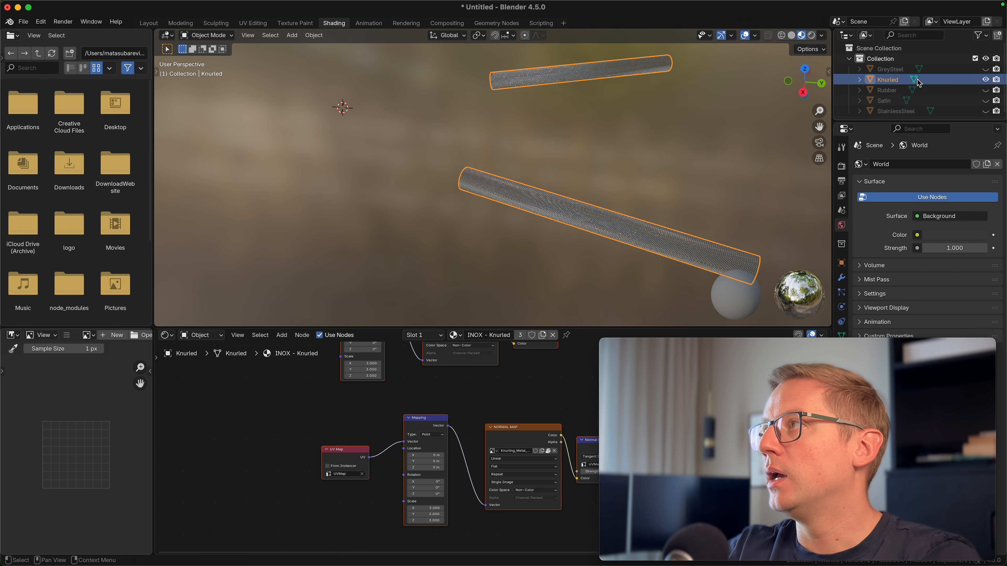
drag(989, 74, 986, 104)
click(986, 111)
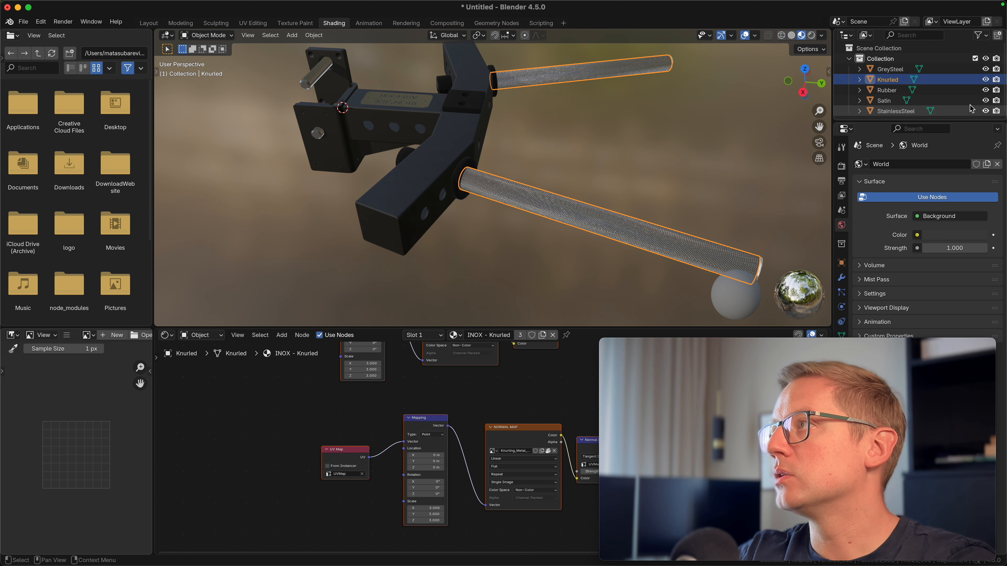
Deselect the knurled bars and return to the Layout workspace
scroll(985, 113, down, 1)
middle_drag(650, 147, 553, 210)
click(553, 212)
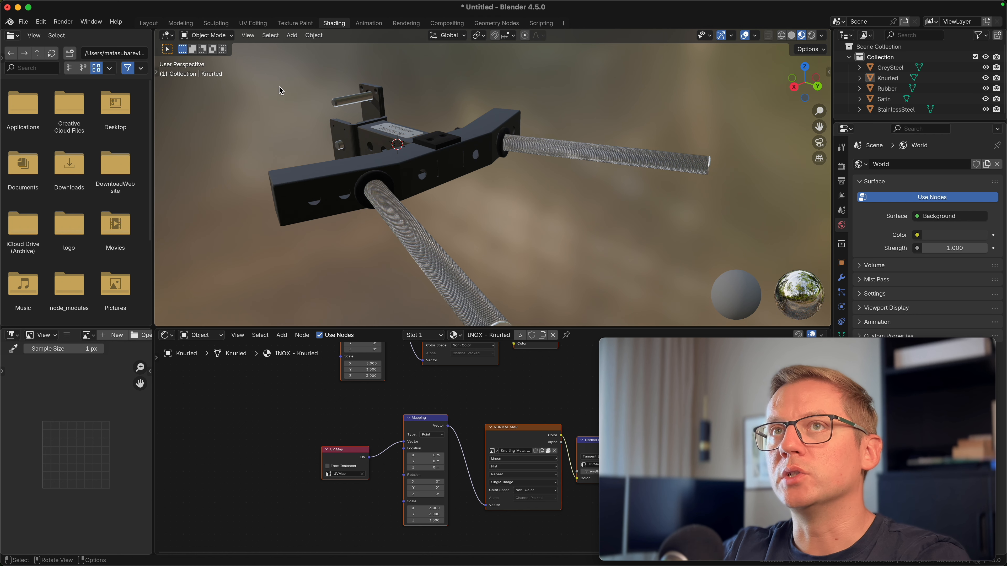
click(154, 25)
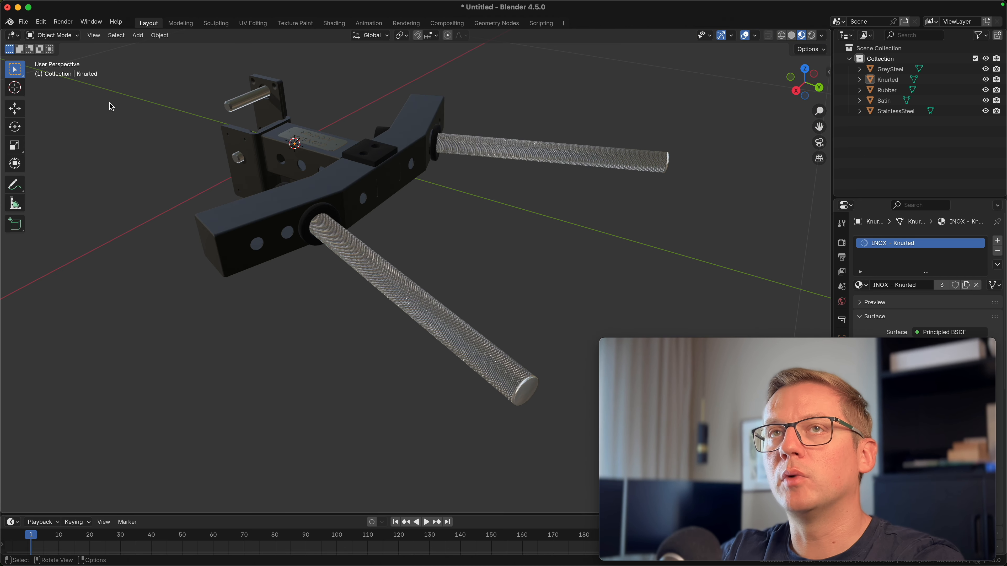
Start a glTF 2.0 export and name the file "Dip Station.glb"
click(24, 22)
mouse_move(62, 182)
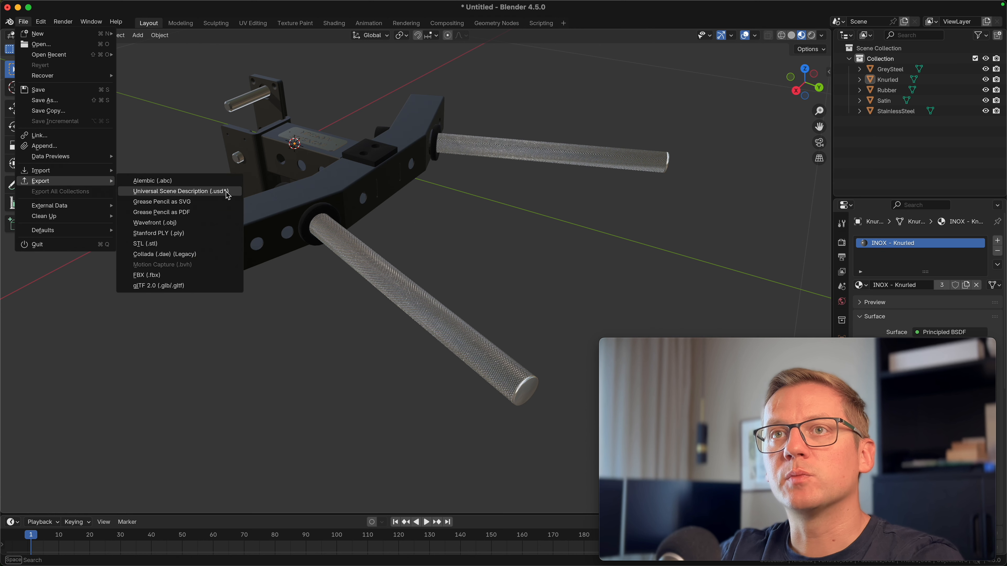
click(210, 286)
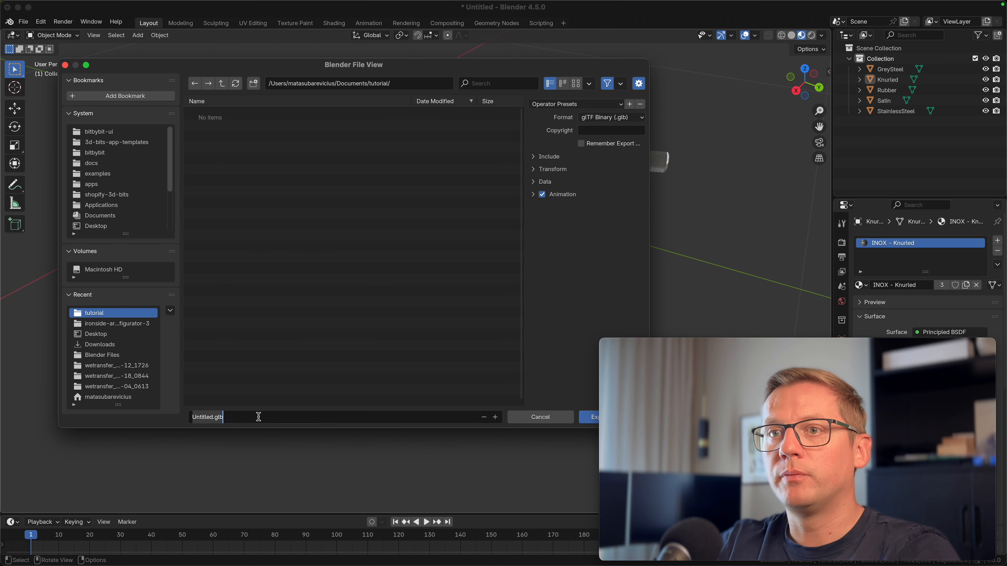
drag(214, 417, 210, 417)
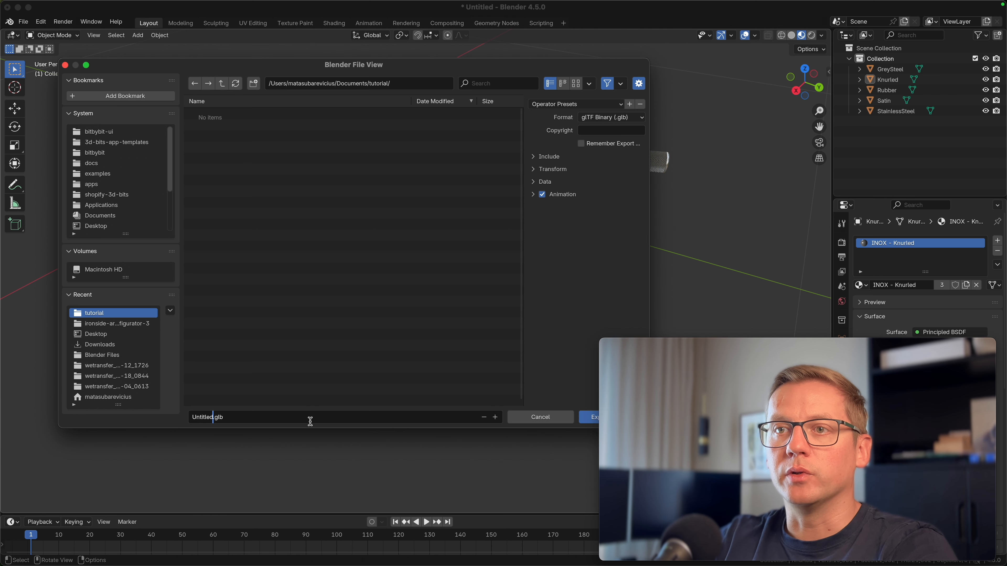
key(shift+Home)
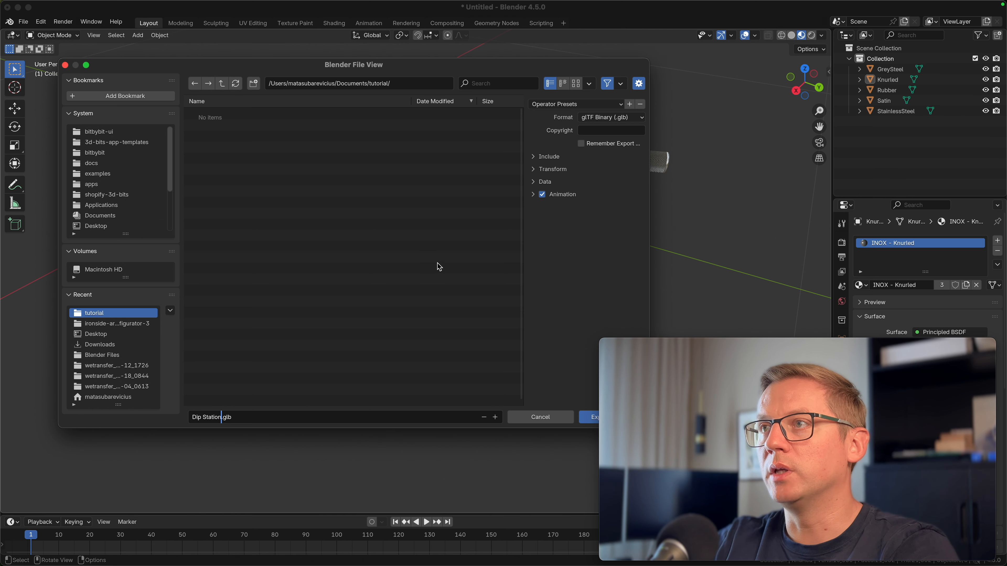
Turn off Animation in the export options and expand the Data and Include sections
click(542, 195)
click(543, 196)
click(535, 196)
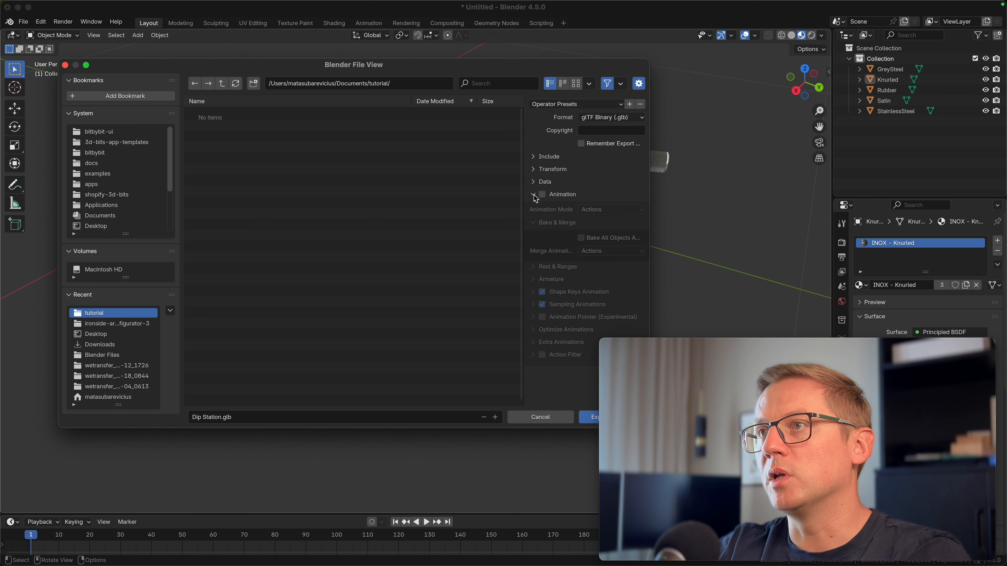
click(534, 194)
click(535, 182)
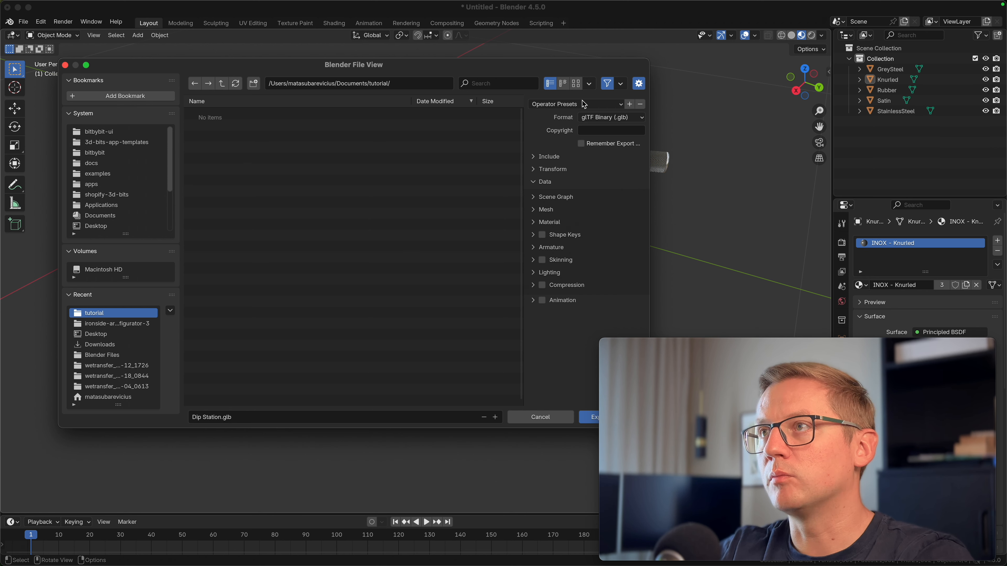
click(545, 170)
click(546, 168)
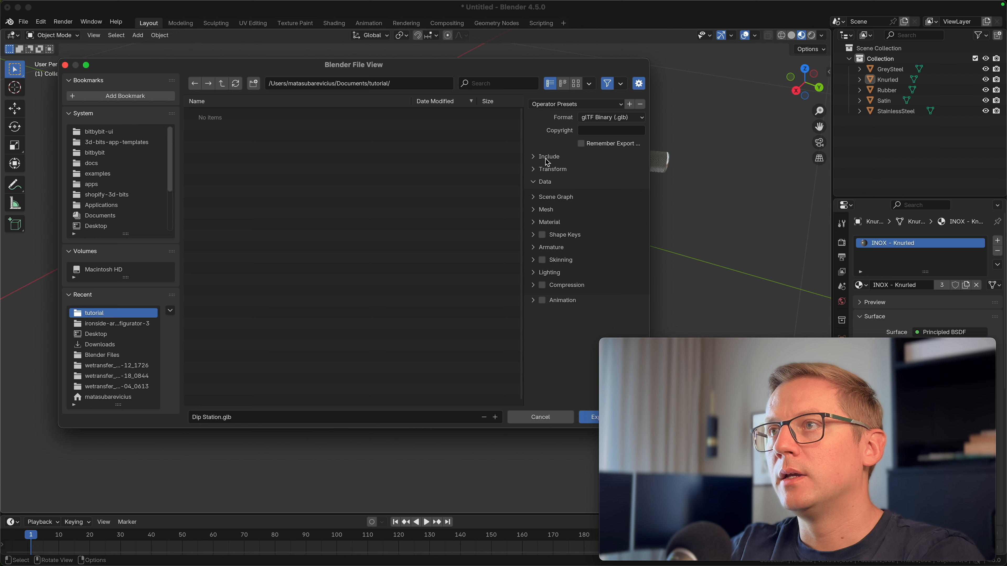
click(550, 157)
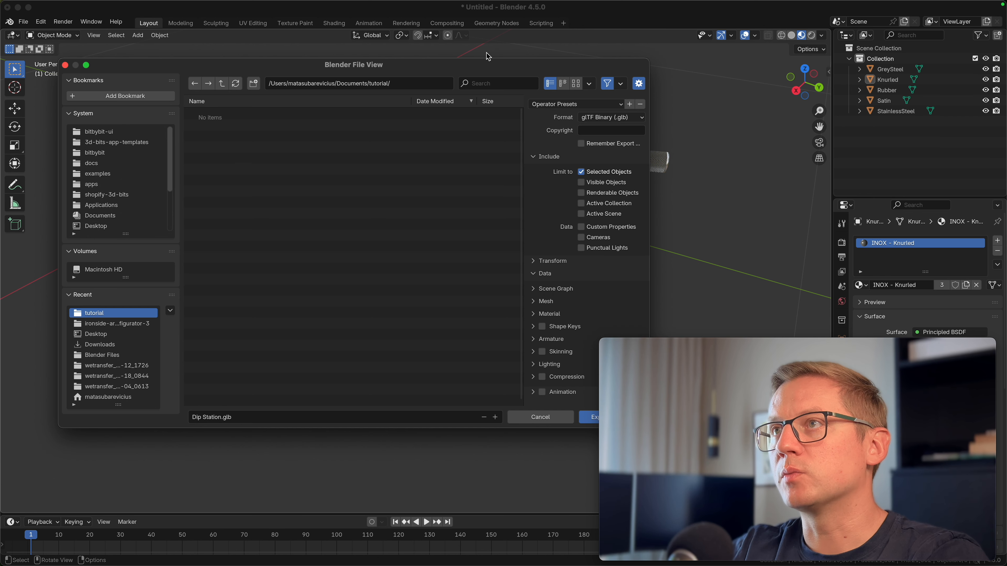
Select all five objects from GreySteel to StainlessSteel and export the glTF binary file
drag(463, 72, 400, 315)
drag(553, 261, 225, 69)
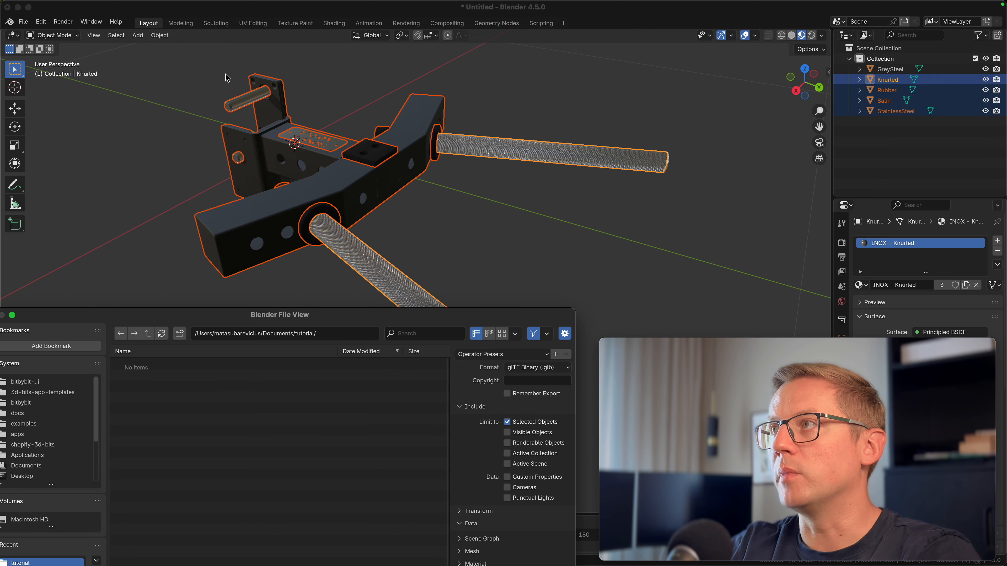
click(891, 69)
shift+click(896, 111)
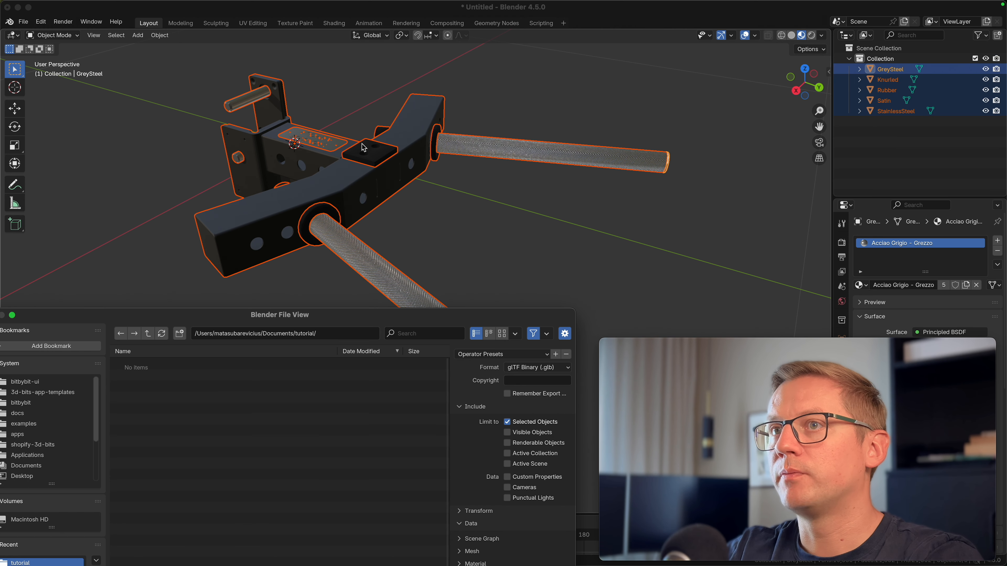
drag(276, 322, 413, 114)
click(575, 461)
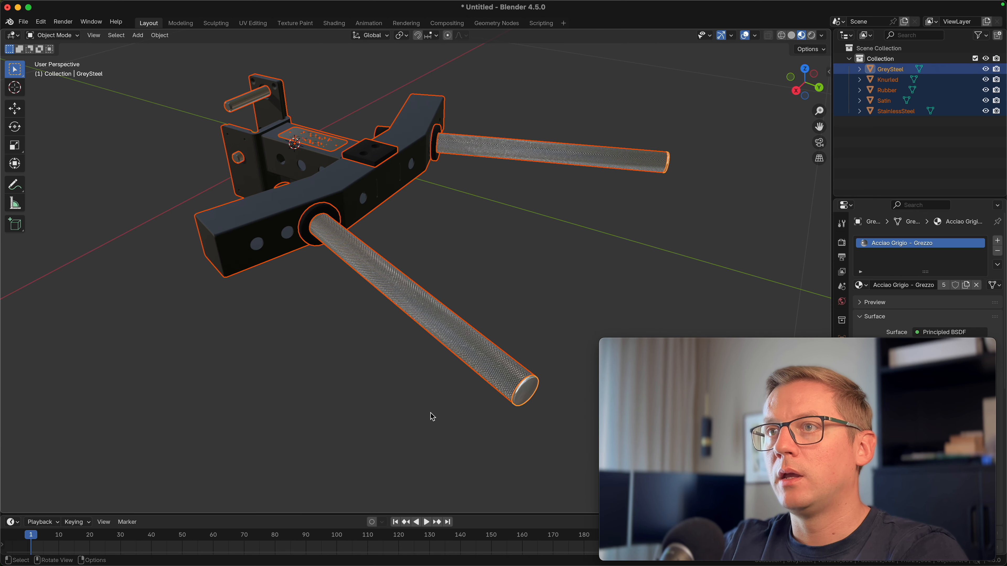
Switch to the glTF Compressor web page and load Dip Station.glb into its viewer
click(293, 364)
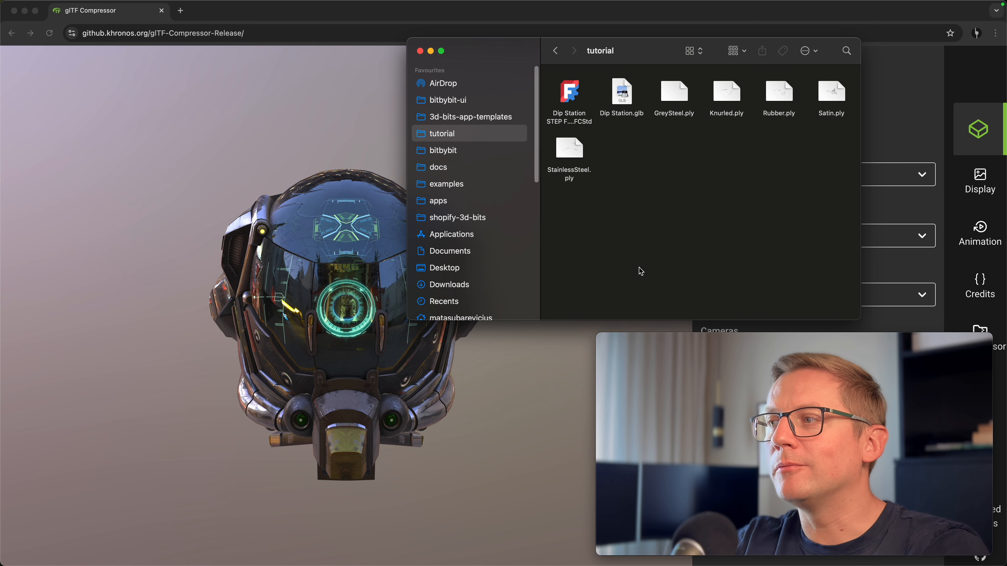
click(624, 95)
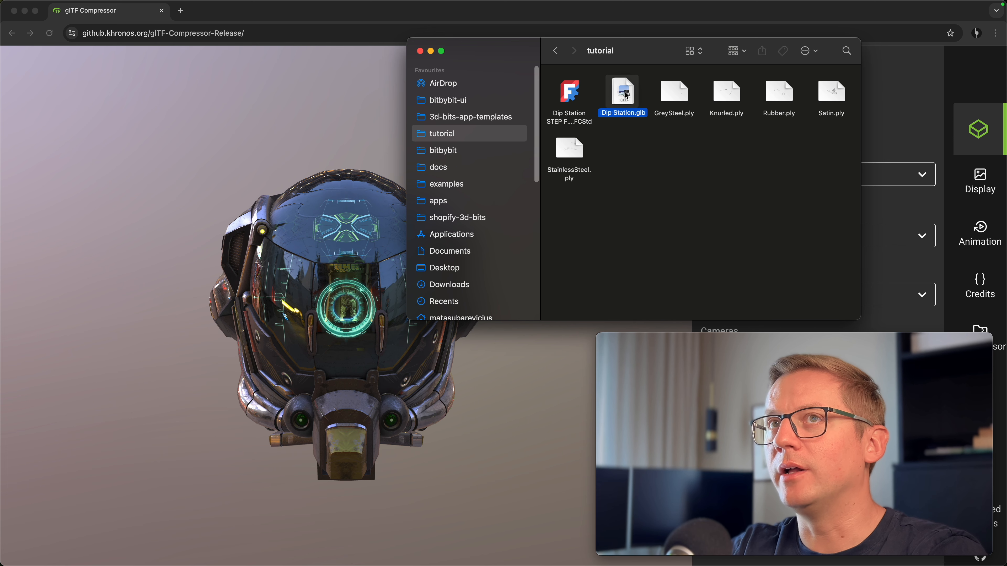
drag(626, 95, 265, 265)
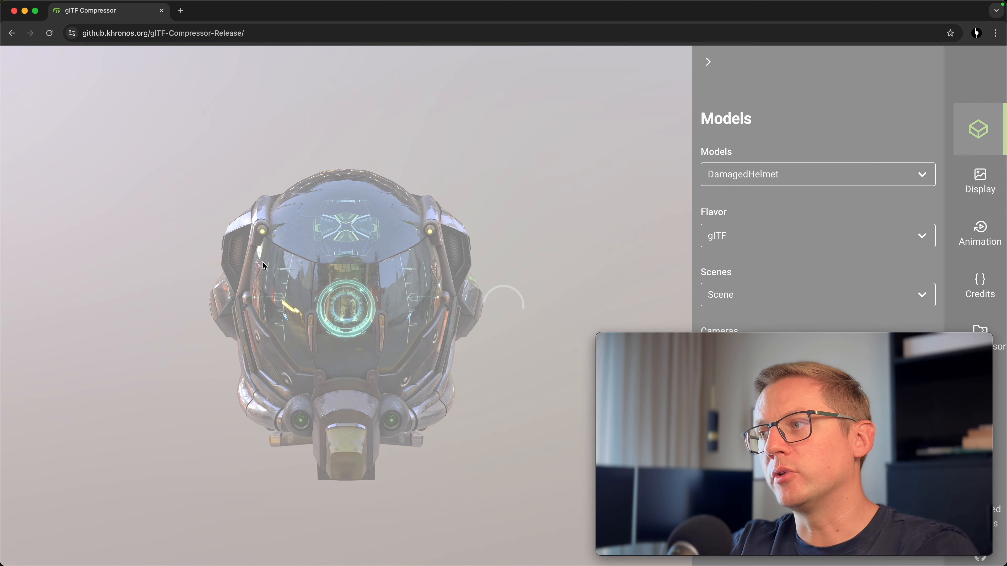
Orbit and zoom around the loaded dip station model to inspect it in the viewer
drag(436, 246, 342, 304)
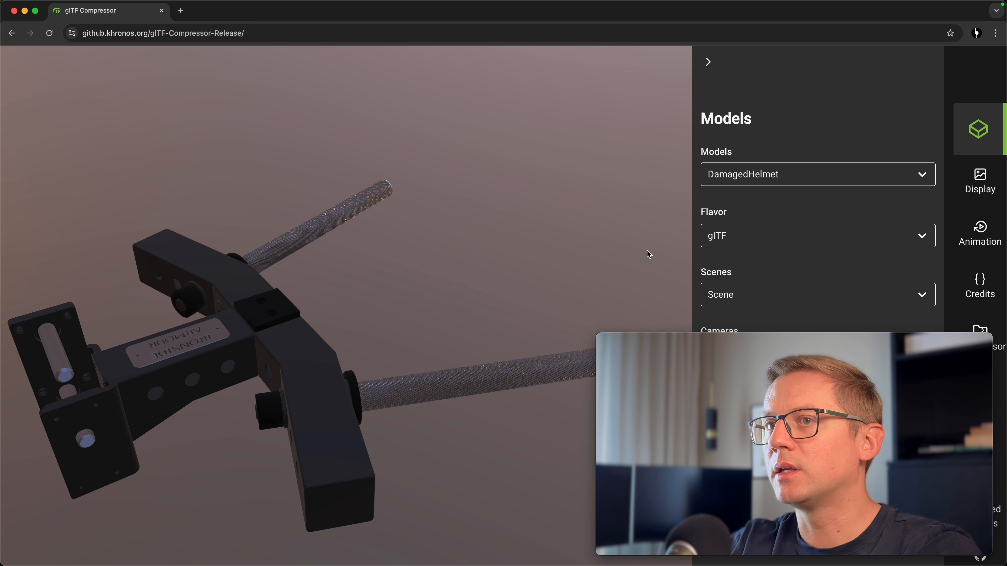
drag(756, 341, 186, 338)
middle_drag(370, 256, 417, 165)
scroll(417, 164, down, 6)
middle_drag(405, 286, 426, 158)
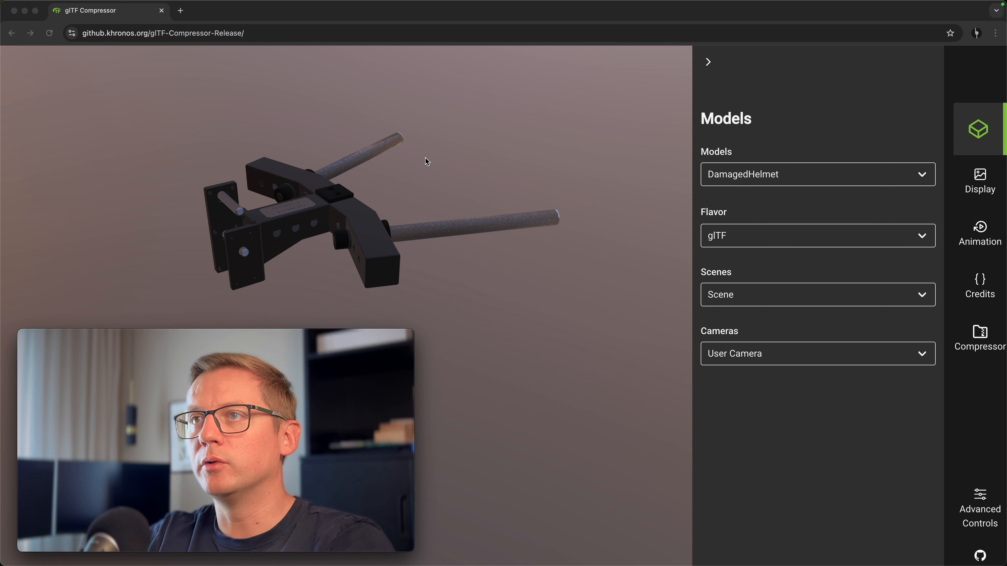
scroll(362, 223, up, 5)
middle_drag(409, 219, 437, 237)
drag(439, 241, 348, 233)
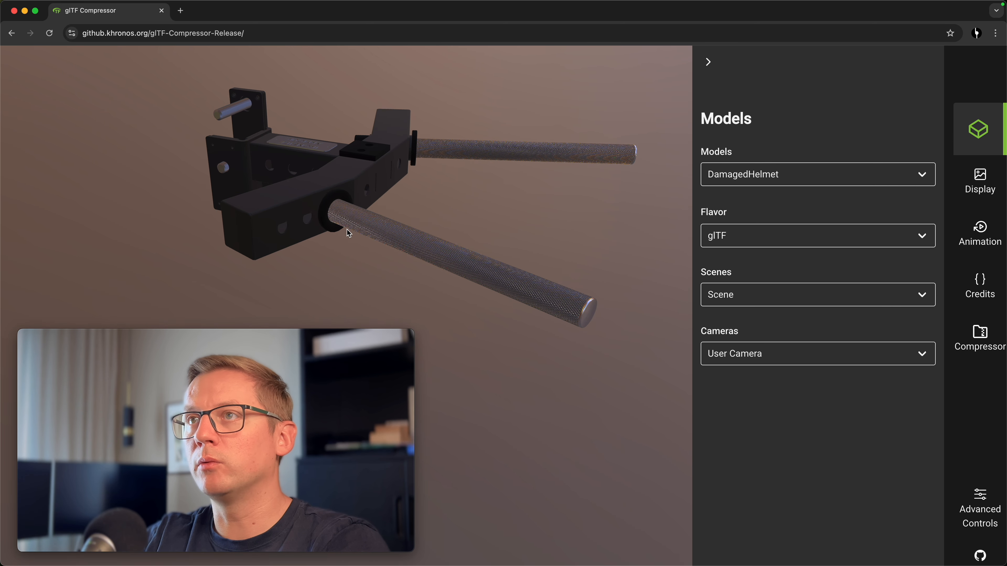
Open the Compressor panel and review the texture and geometry compressor sections
click(988, 346)
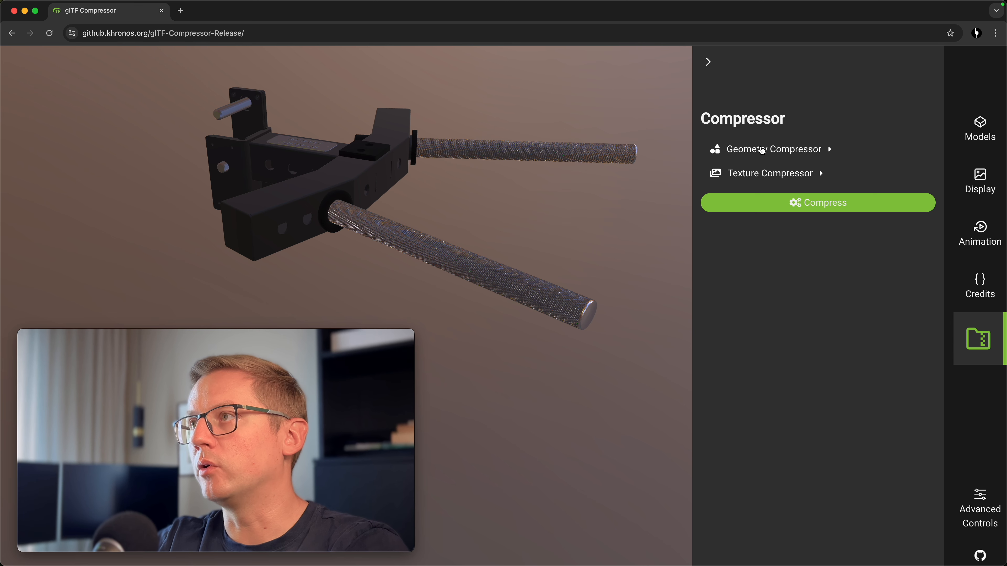
click(772, 175)
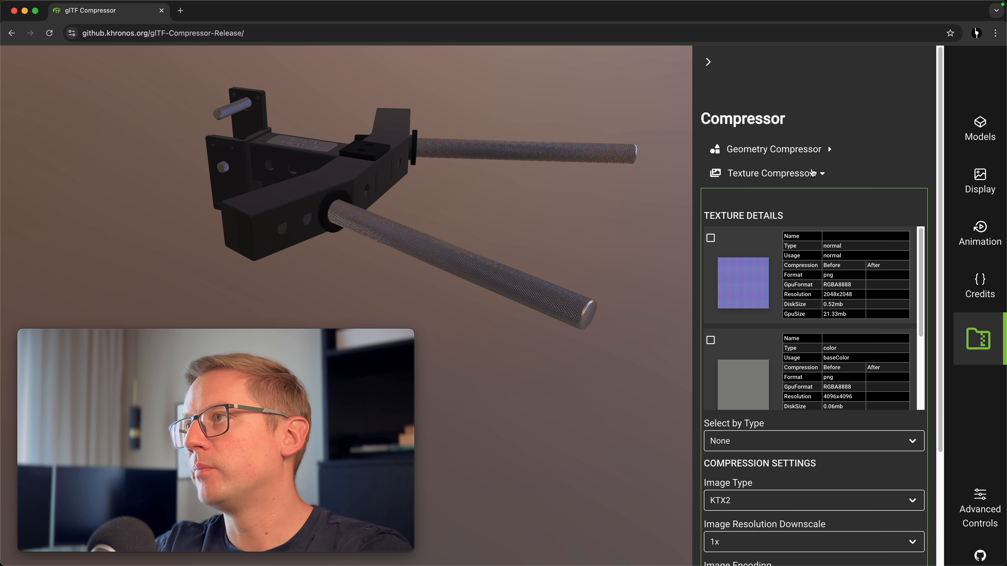
click(811, 173)
click(816, 151)
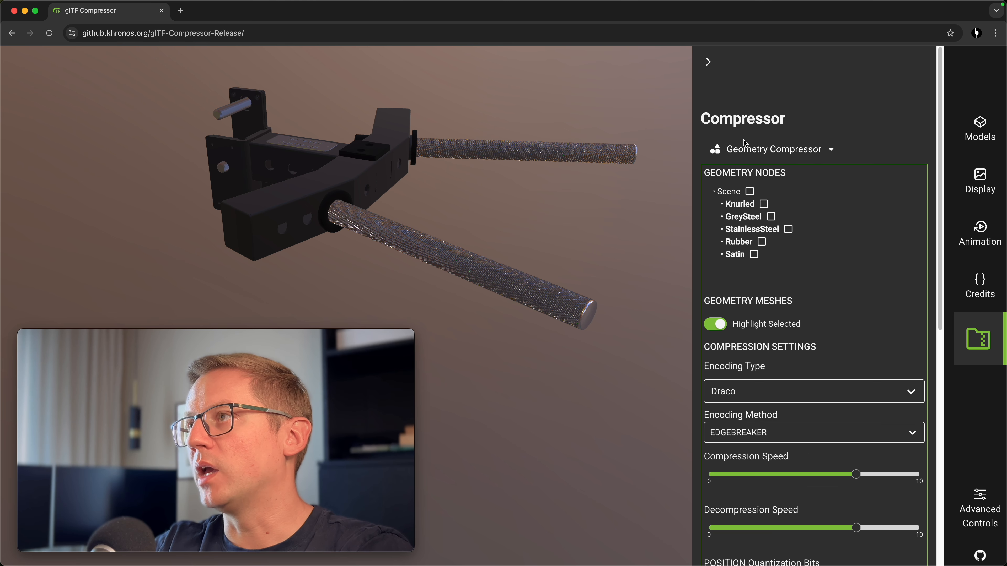
click(800, 154)
click(790, 176)
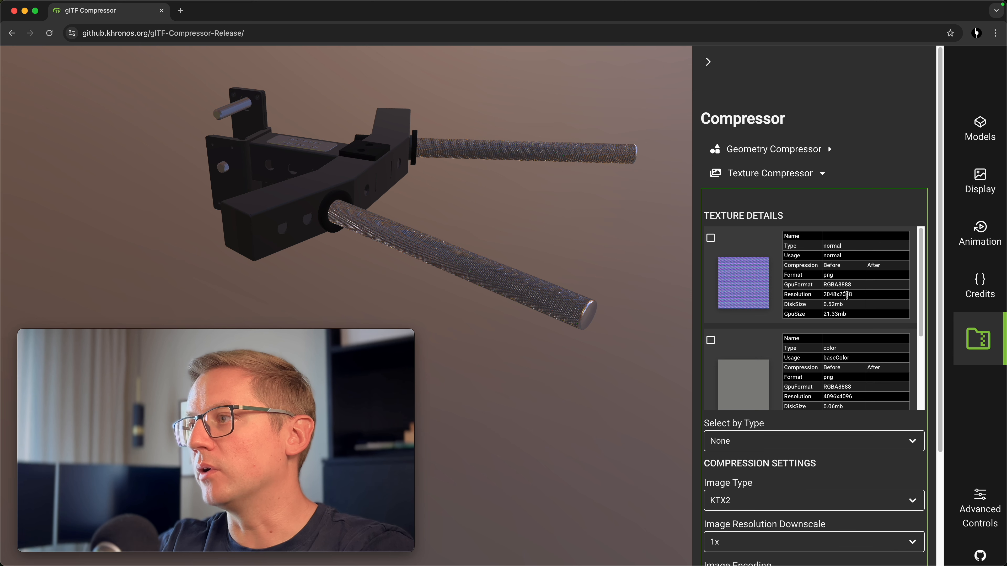
scroll(847, 296, down, 5)
scroll(828, 317, up, 5)
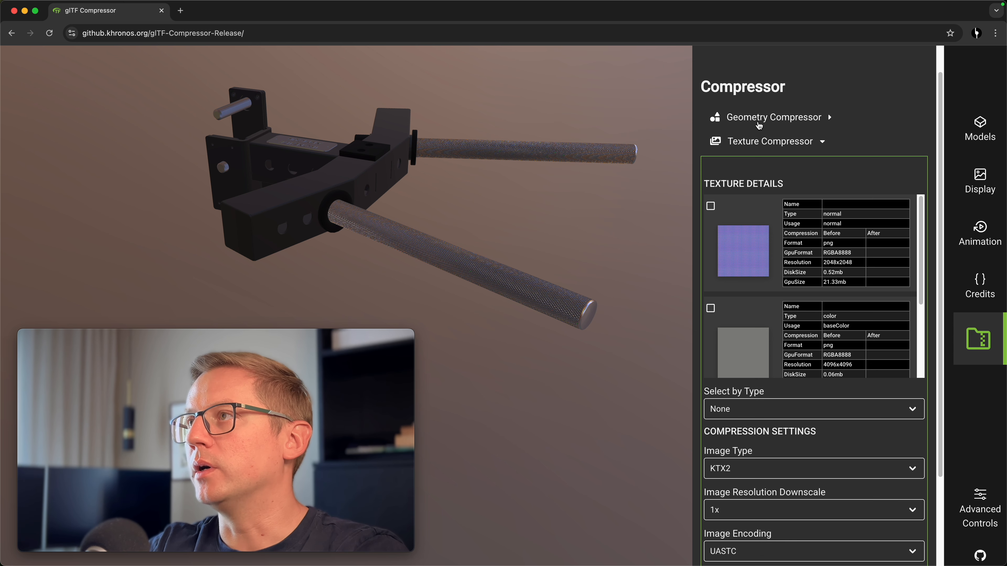
Select all geometry nodes under Scene in the Geometry Compressor and review its Draco compression settings
click(779, 118)
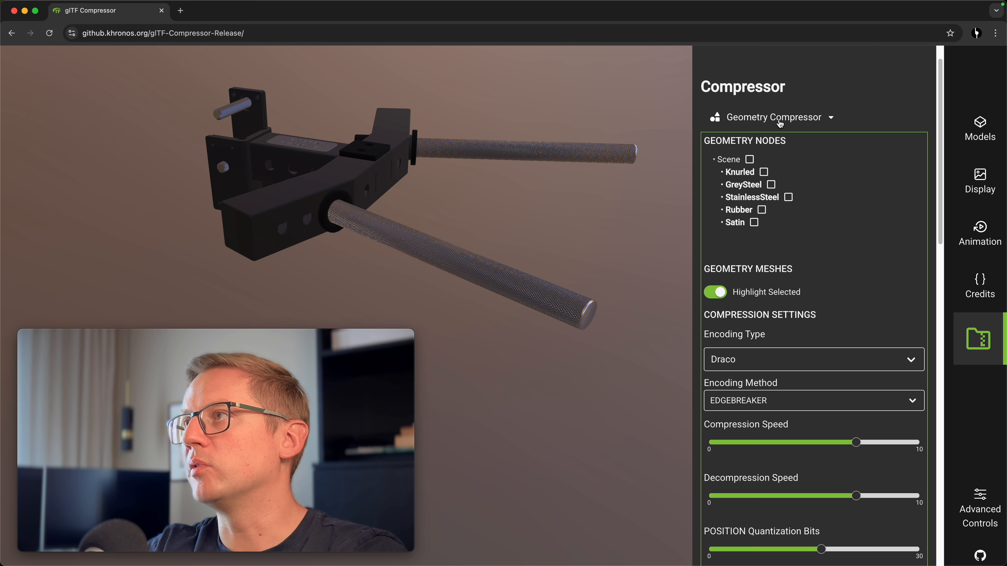
click(750, 160)
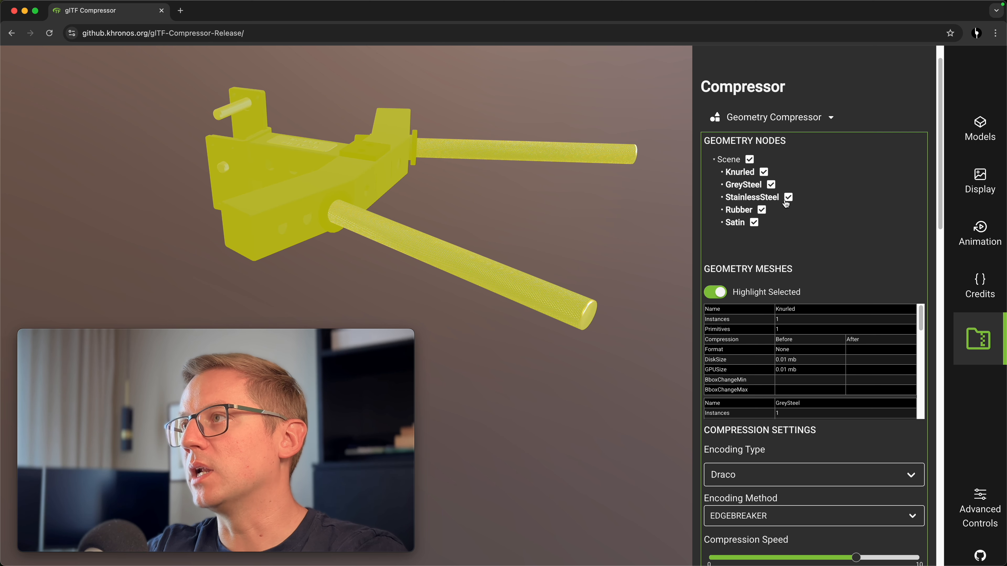
scroll(816, 265, down, 5)
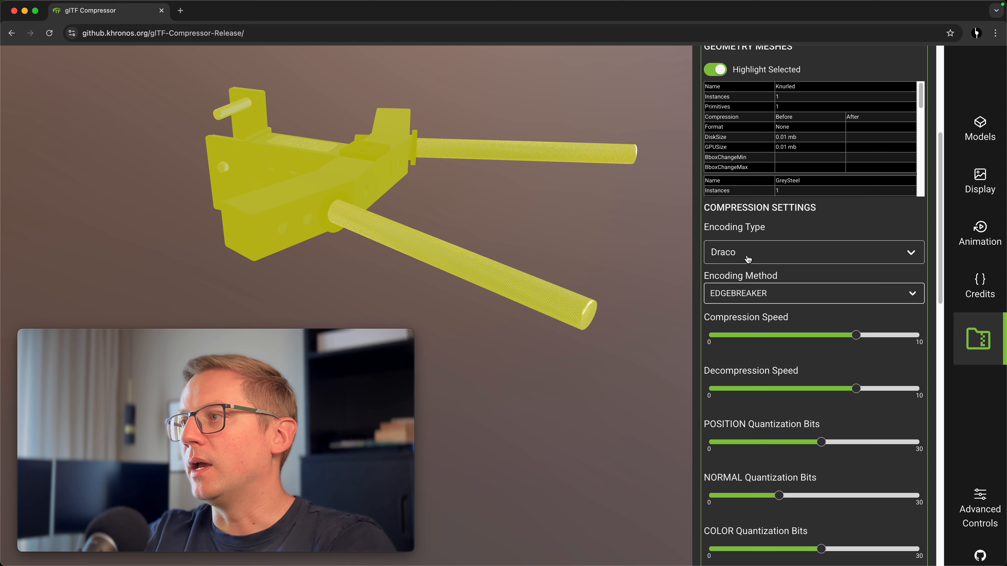
scroll(793, 353, down, 5)
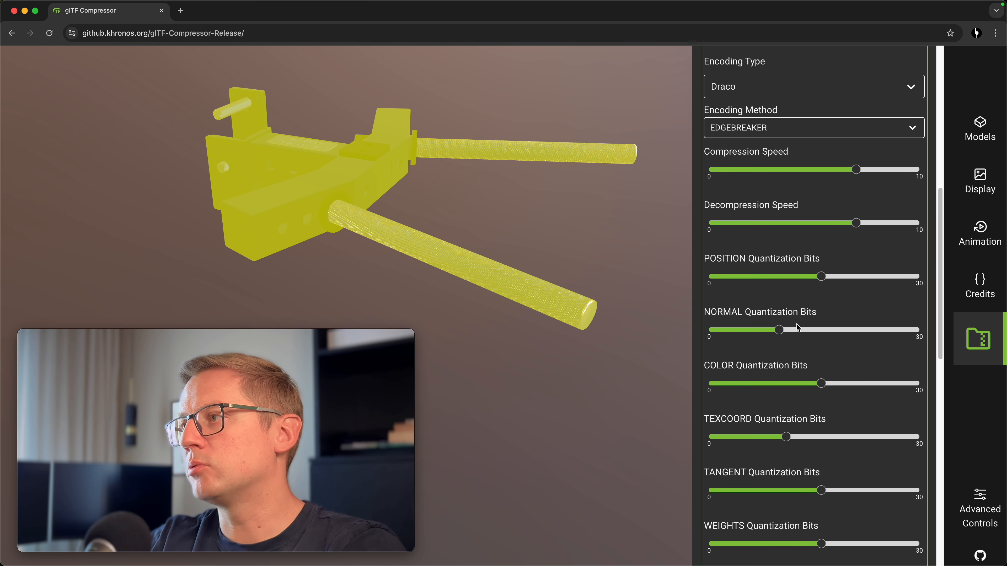
scroll(801, 334, down, 7)
scroll(783, 249, up, 10)
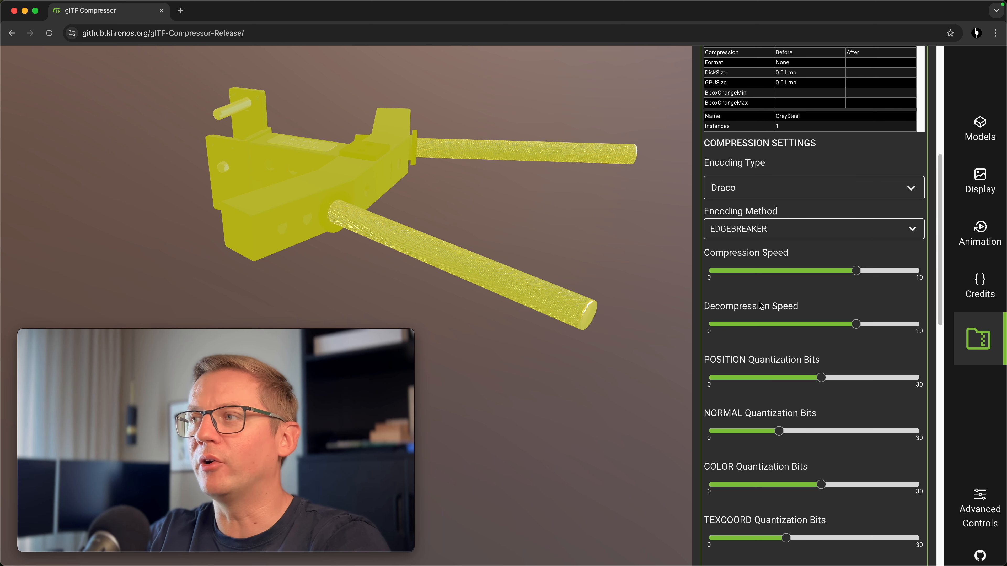
scroll(764, 322, down, 10)
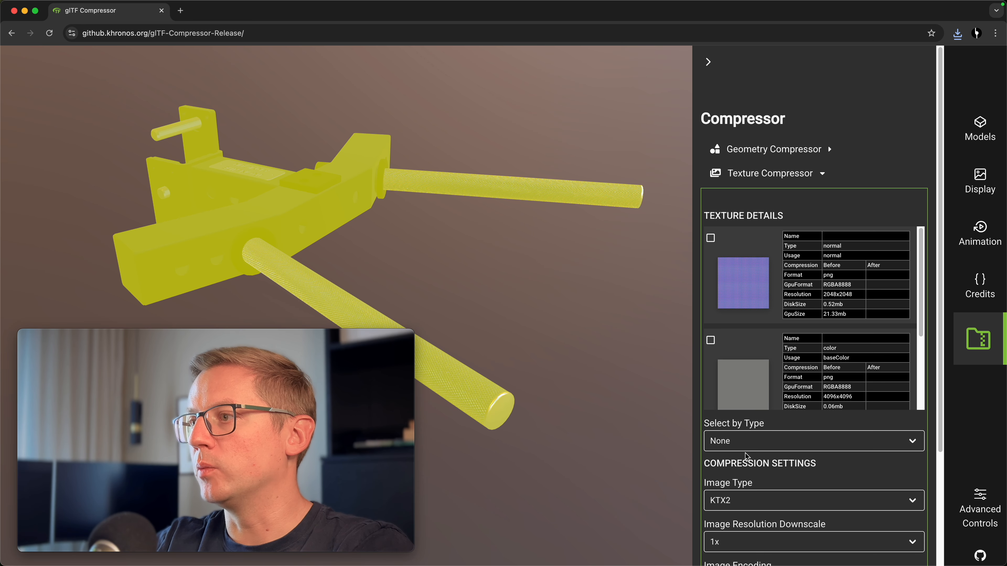
Select all textures and set the image type to JPEG with a 4x resolution downscale
click(745, 441)
click(756, 497)
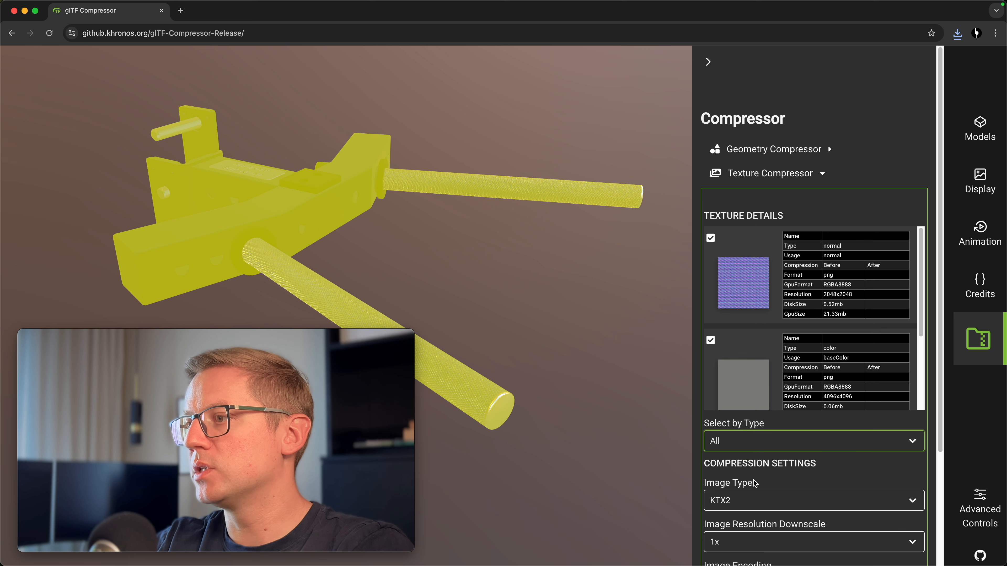
scroll(753, 488, down, 2)
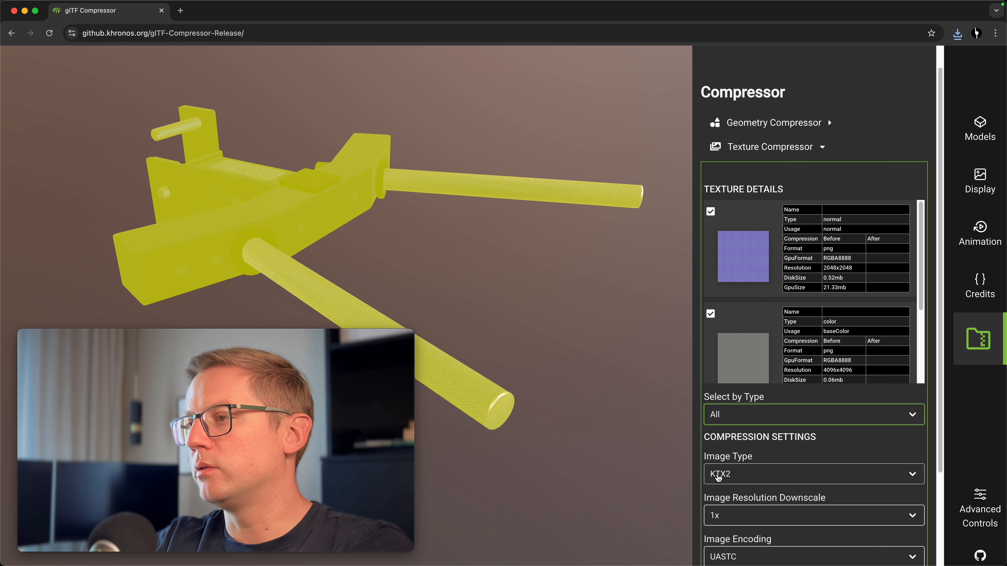
click(779, 483)
click(755, 434)
scroll(762, 452, down, 3)
click(735, 457)
click(734, 487)
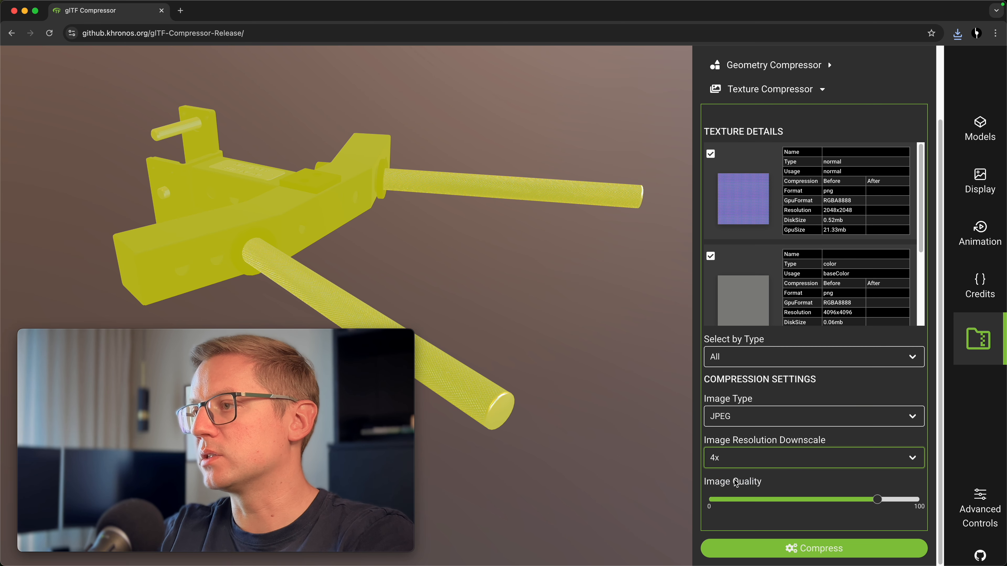
click(726, 442)
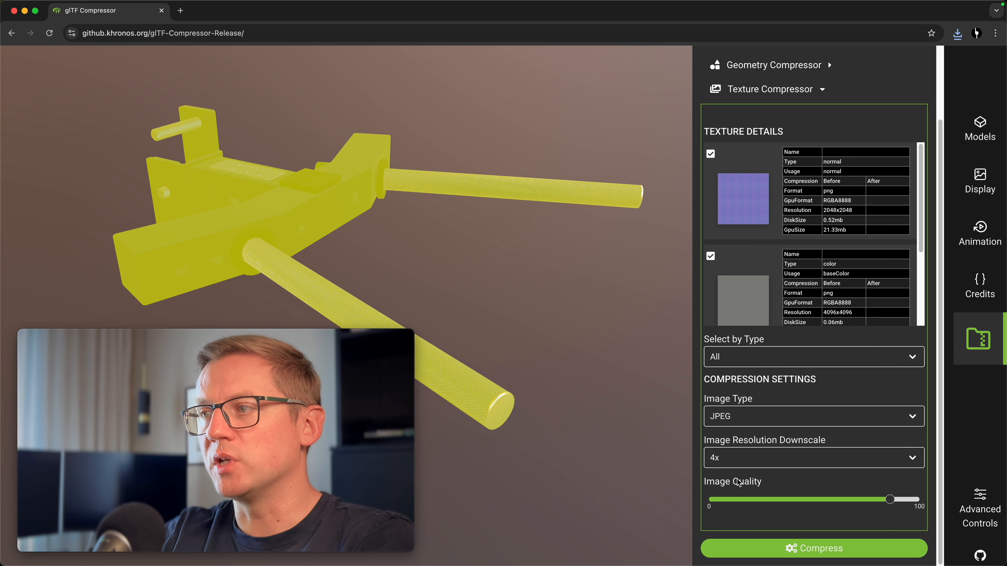
Compress the model and zoom in on a knurled bar to compare before and after
click(794, 552)
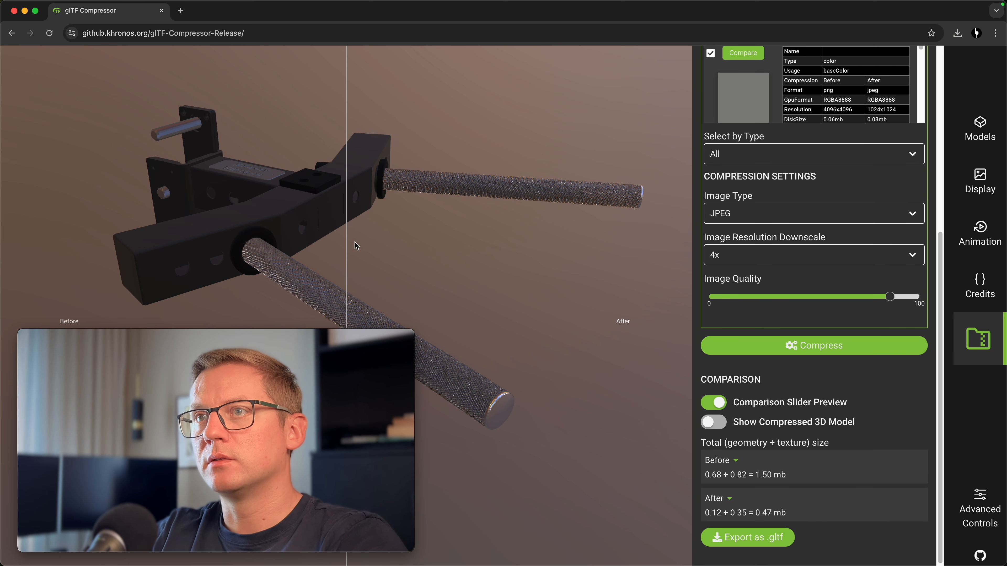
scroll(476, 256, up, 6)
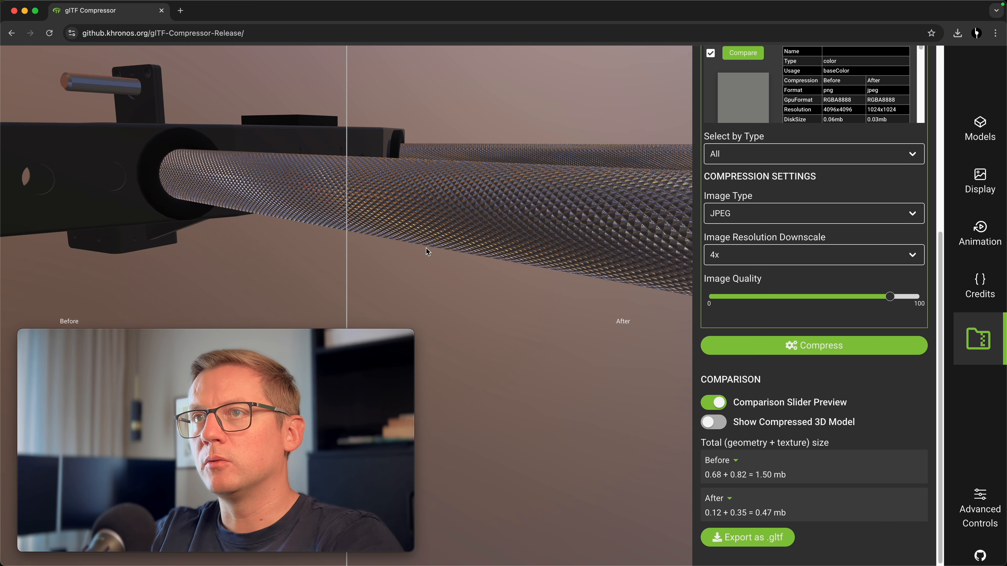
scroll(376, 174, up, 5)
drag(376, 161, 395, 213)
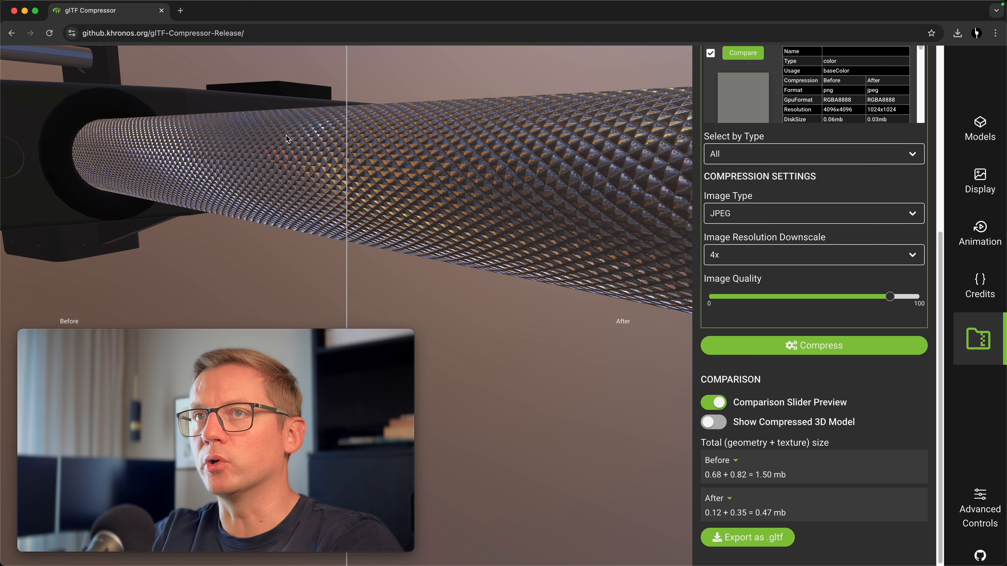
Export the compressed model from the compressor as a GLB file
scroll(172, 196, down, 3)
scroll(173, 200, down, 5)
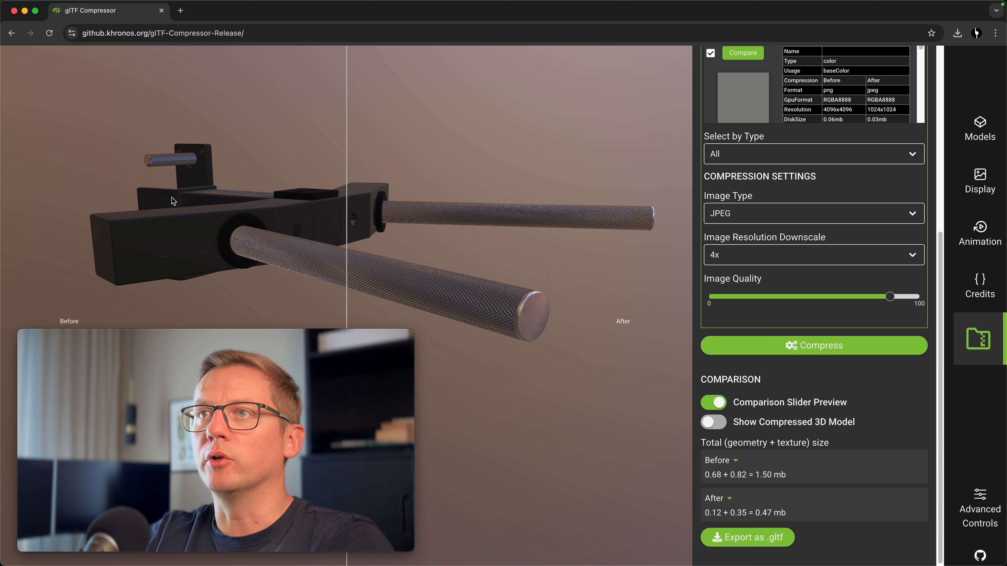
scroll(190, 212, down, 2)
drag(271, 243, 263, 212)
scroll(263, 212, down, 2)
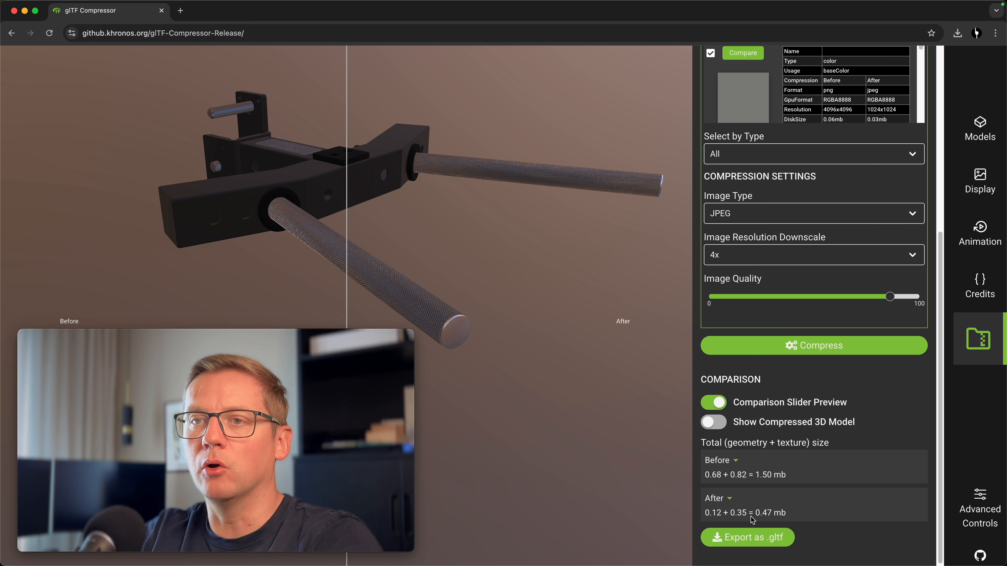
click(770, 539)
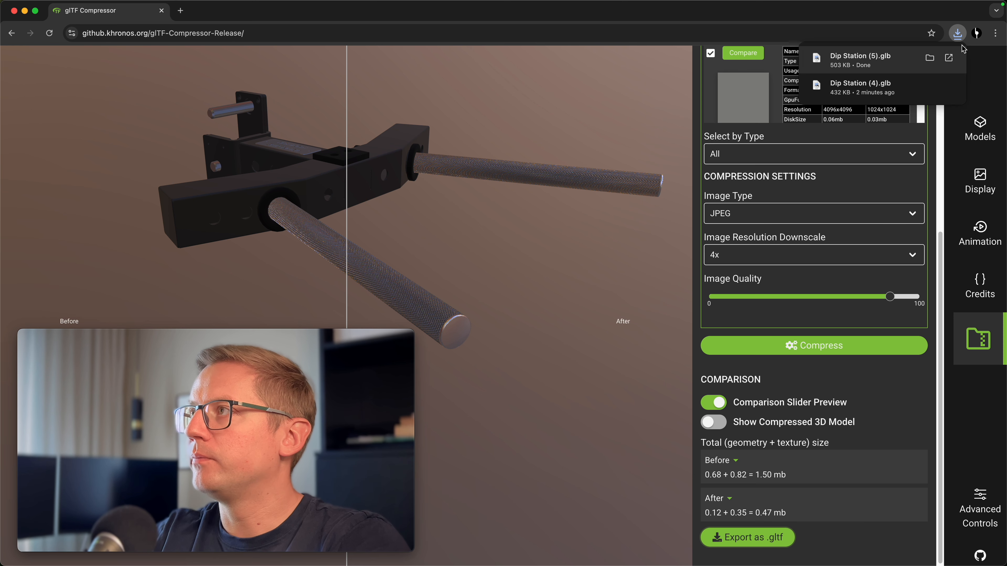
Compare the file info of the original Dip Station.glb and the compressed Dip Station GLB in the download folder
click(932, 58)
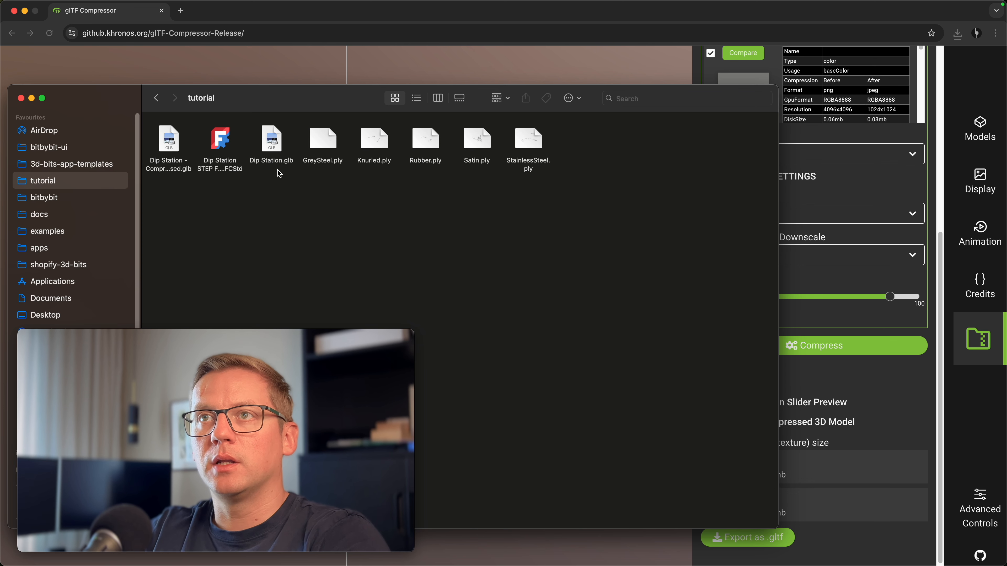
click(272, 141)
right_click(272, 141)
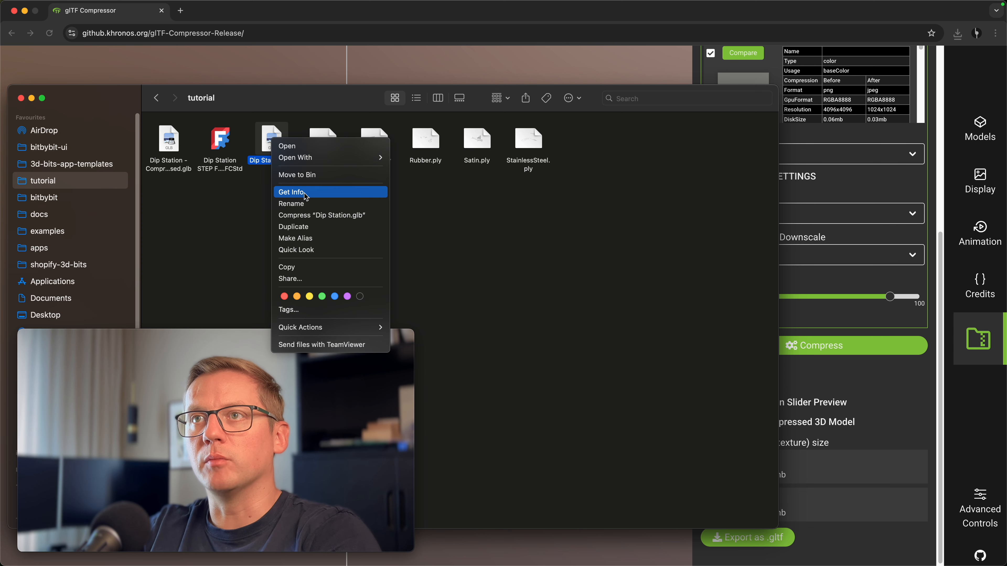
click(291, 192)
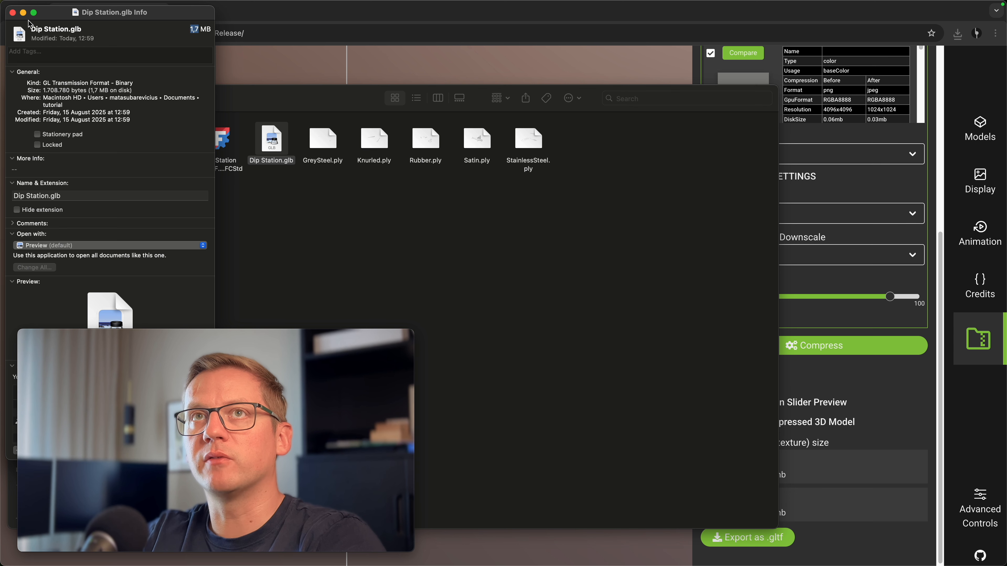
click(13, 12)
right_click(178, 149)
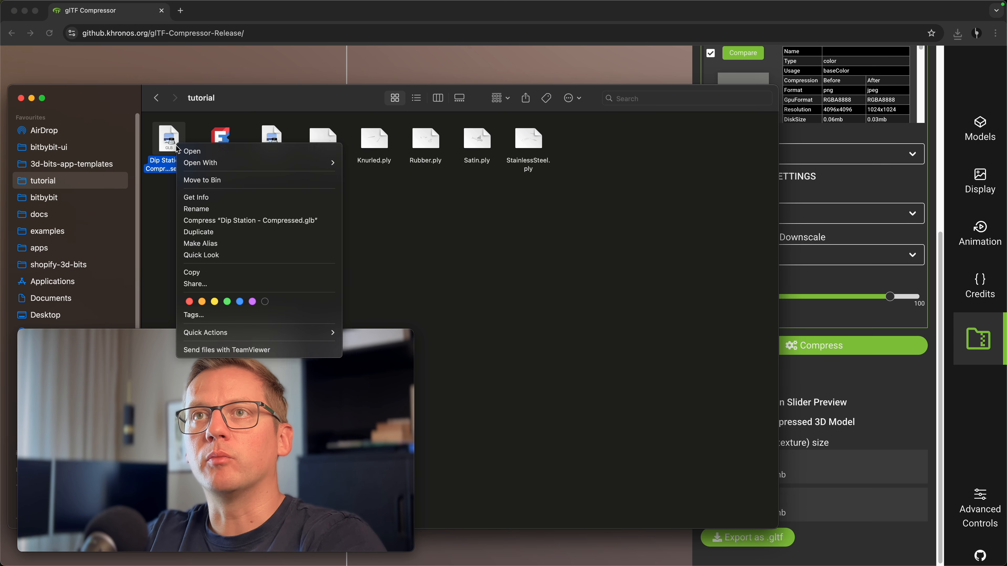
click(227, 200)
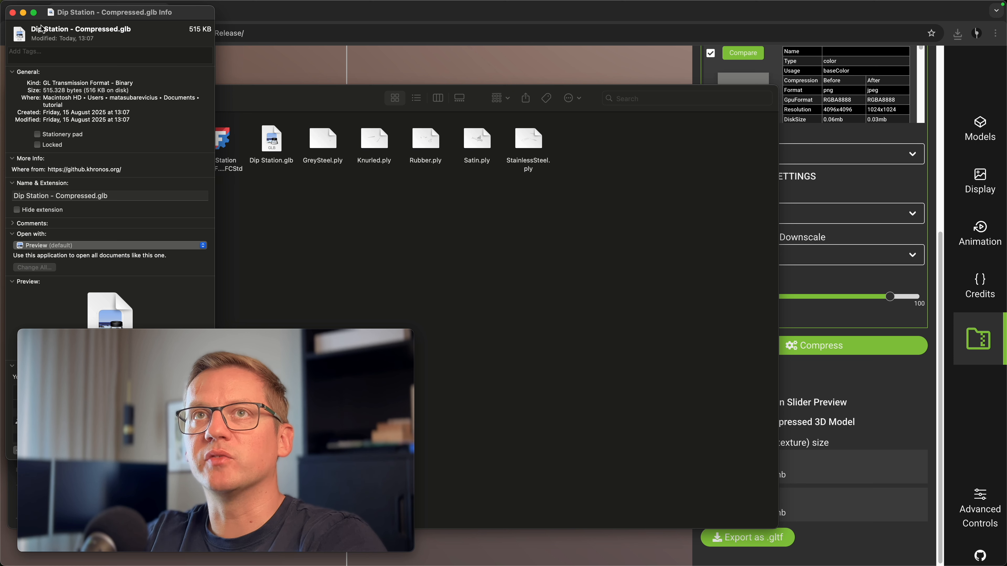
click(14, 13)
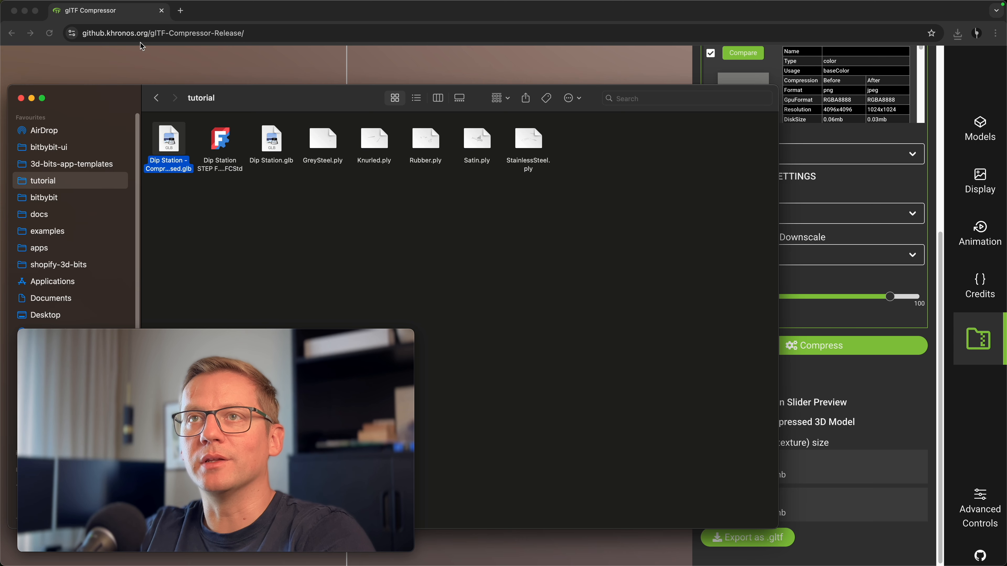
Upload Dip Station - Compressed.glb to the Shopify store's Files
drag(286, 101, 423, 109)
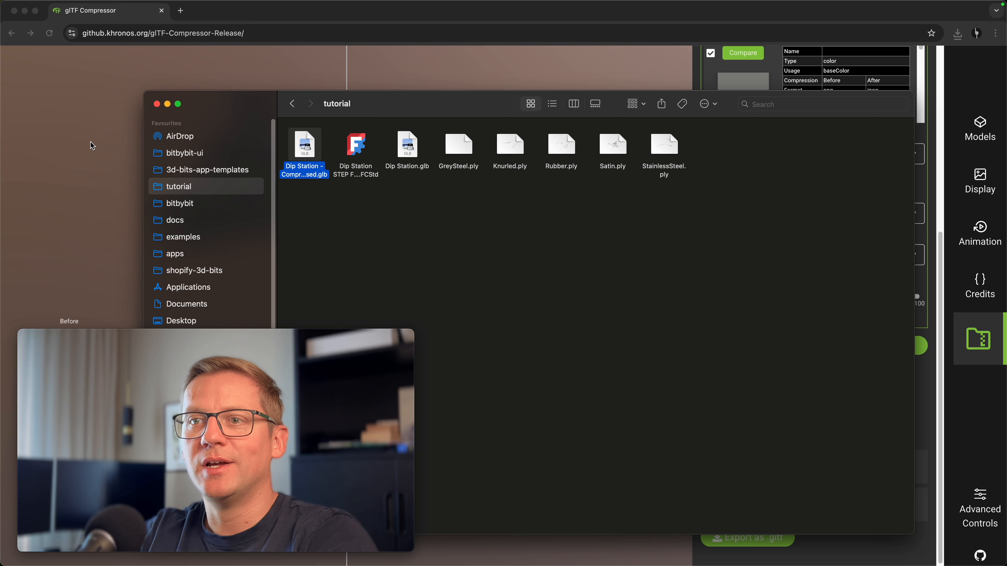
click(97, 144)
mouse_move(450, 218)
mouse_down()
mouse_move(99, 215)
mouse_move(490, 228)
mouse_move(460, 224)
mouse_up()
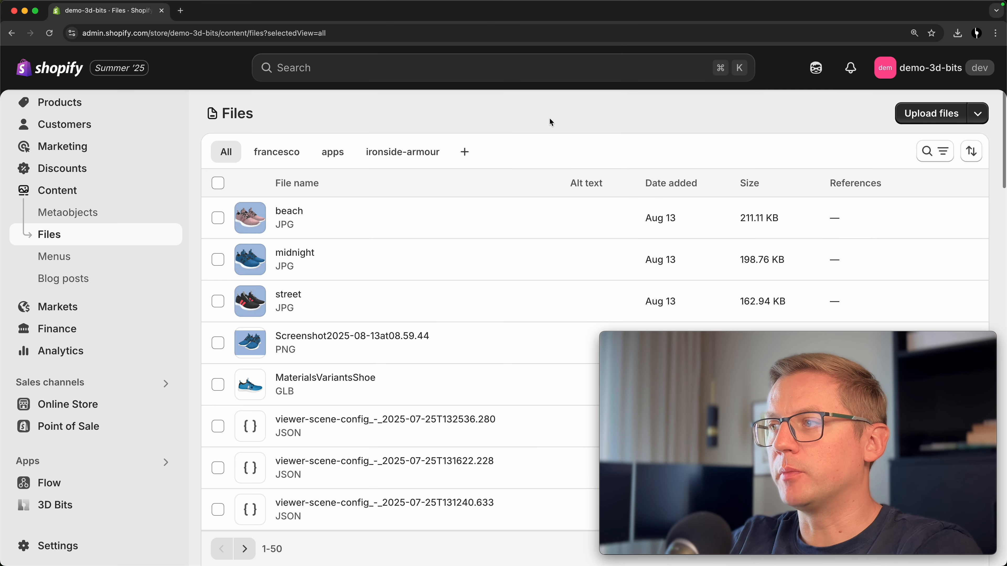
click(911, 118)
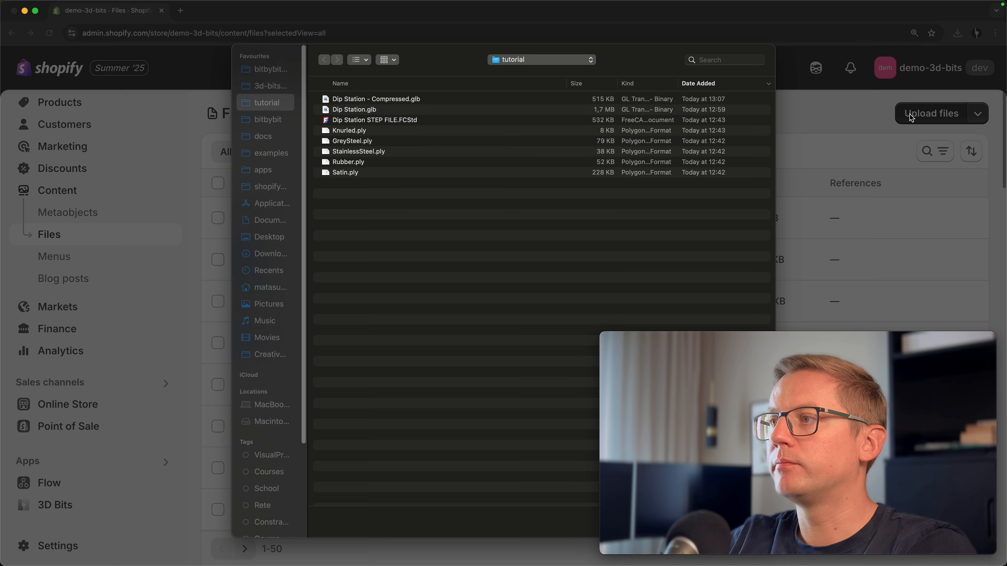
click(355, 101)
double_click(353, 100)
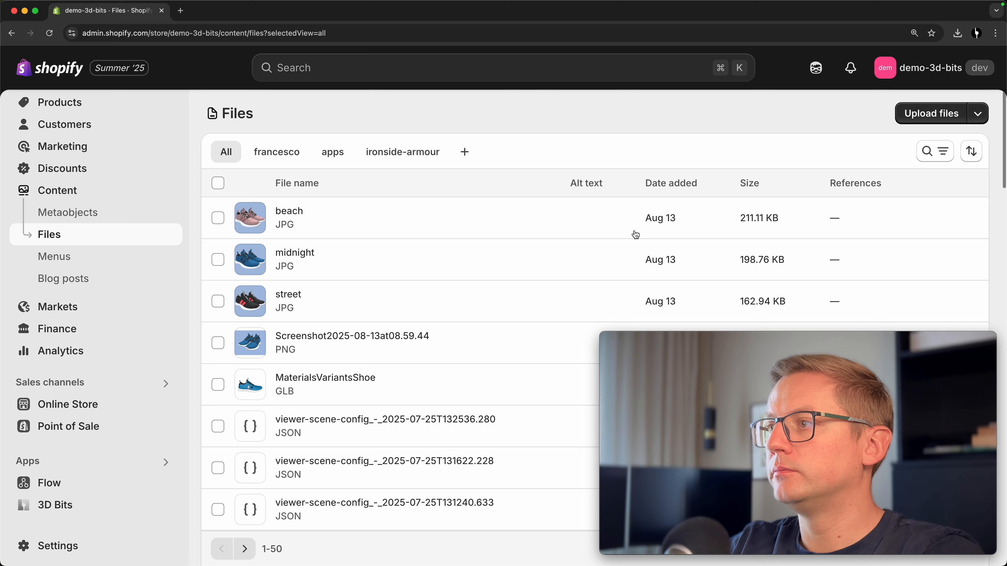
drag(723, 338, 366, 333)
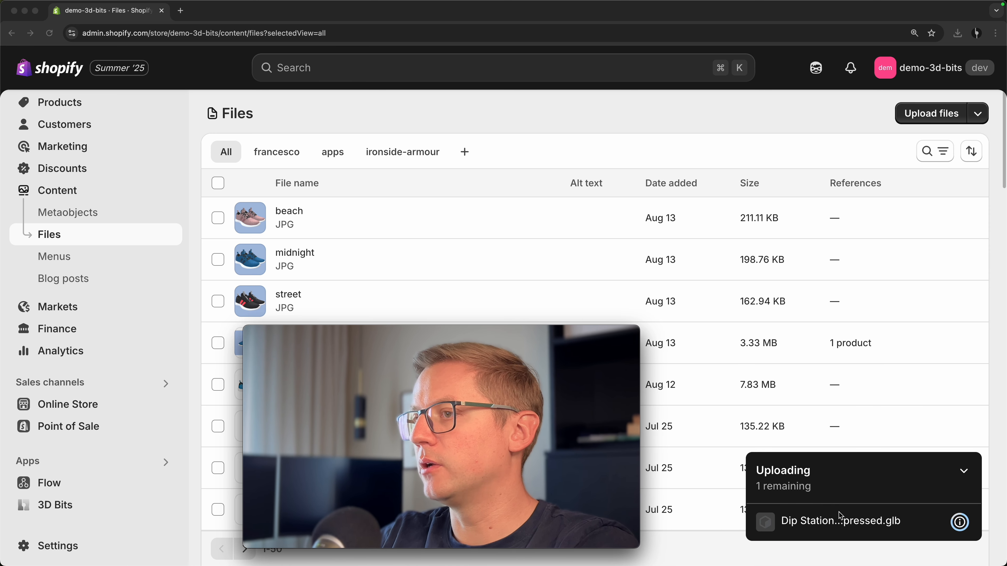
mouse_move(466, 337)
drag(466, 337, 821, 342)
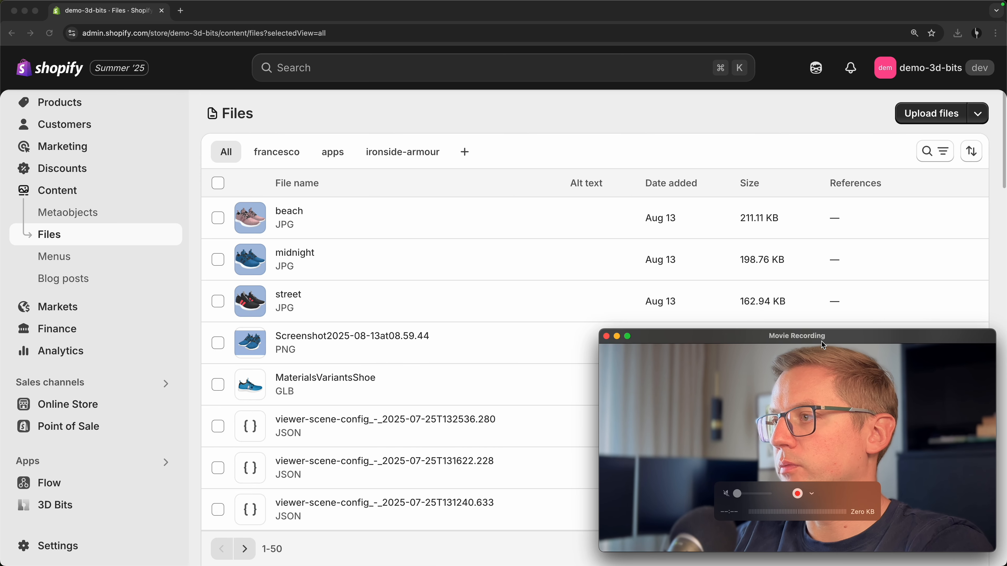
click(519, 121)
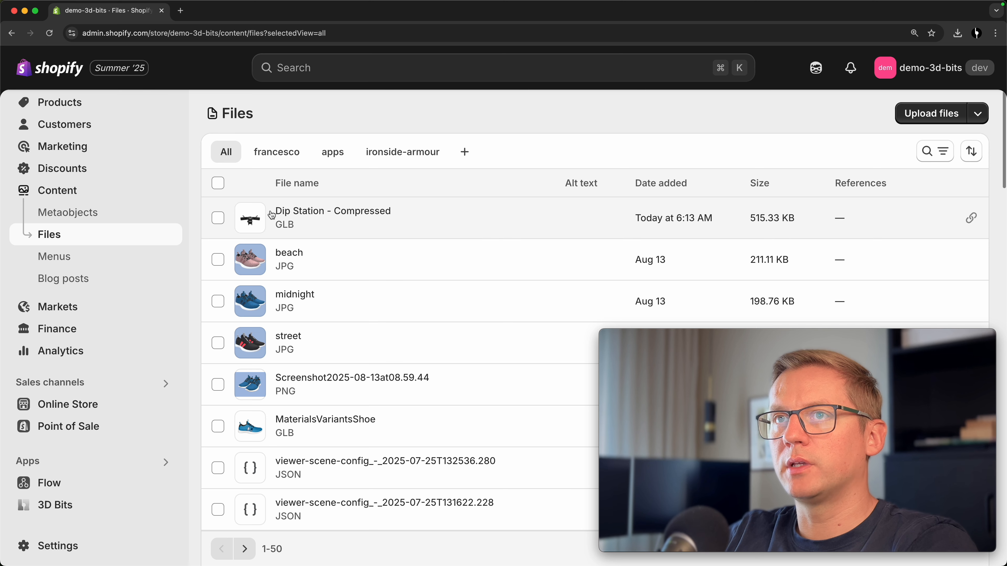
Preview the uploaded compressed Dip Station model in the file viewer, then exit back to Files
click(333, 214)
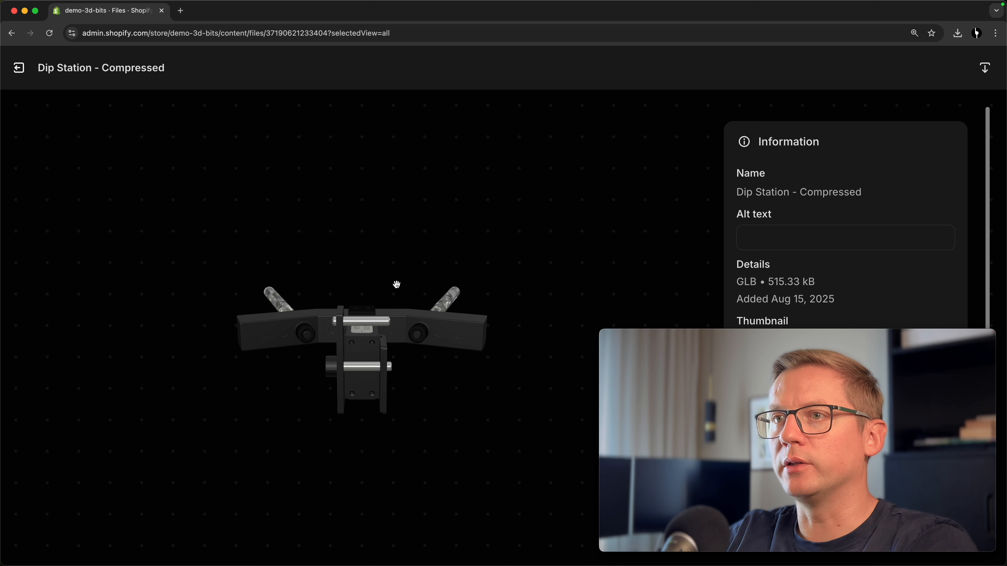
drag(408, 313, 353, 407)
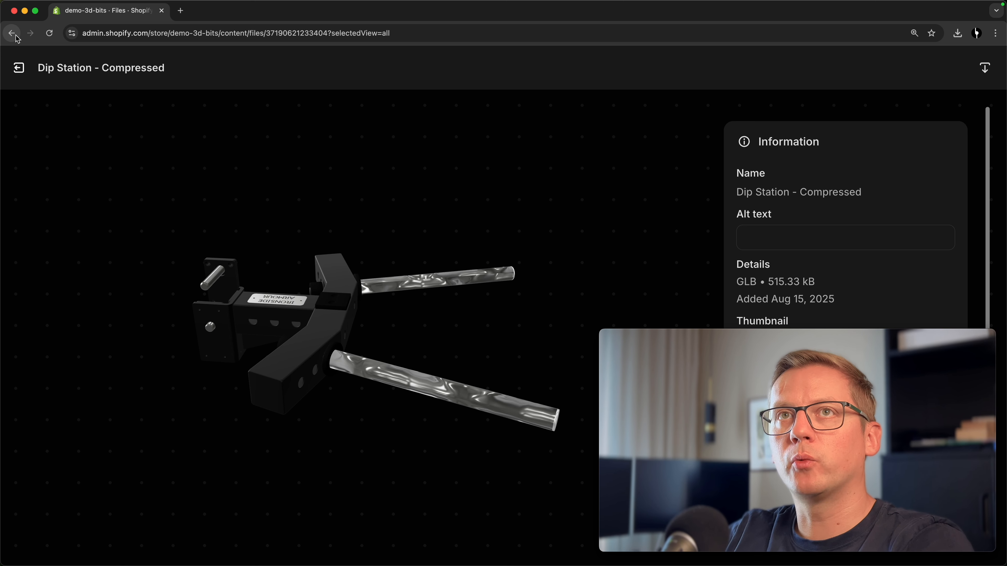
click(19, 68)
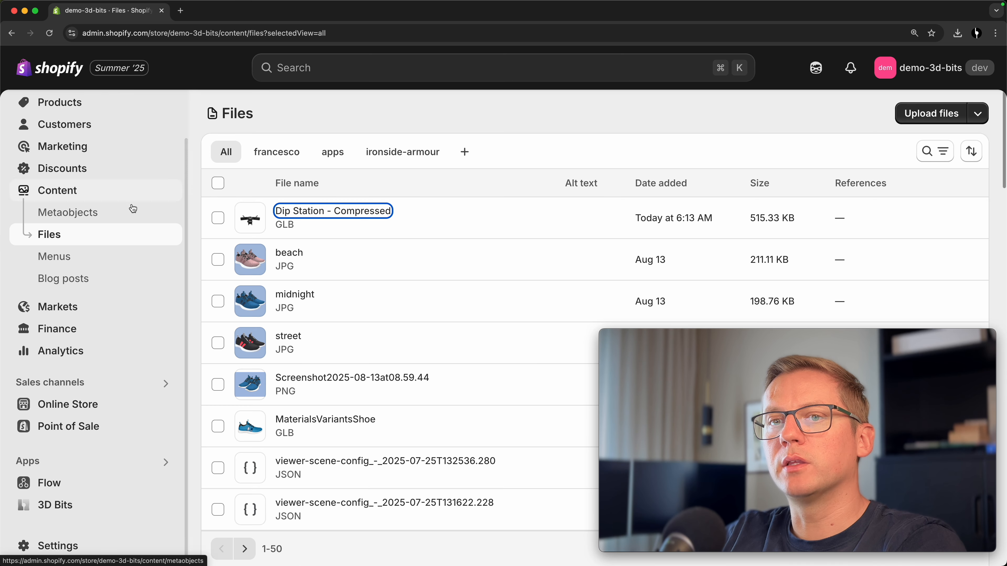
In the 3D Bits Viewer Editor, add a model with the compressed GLB's URL, name it Dip Station, and update
click(64, 510)
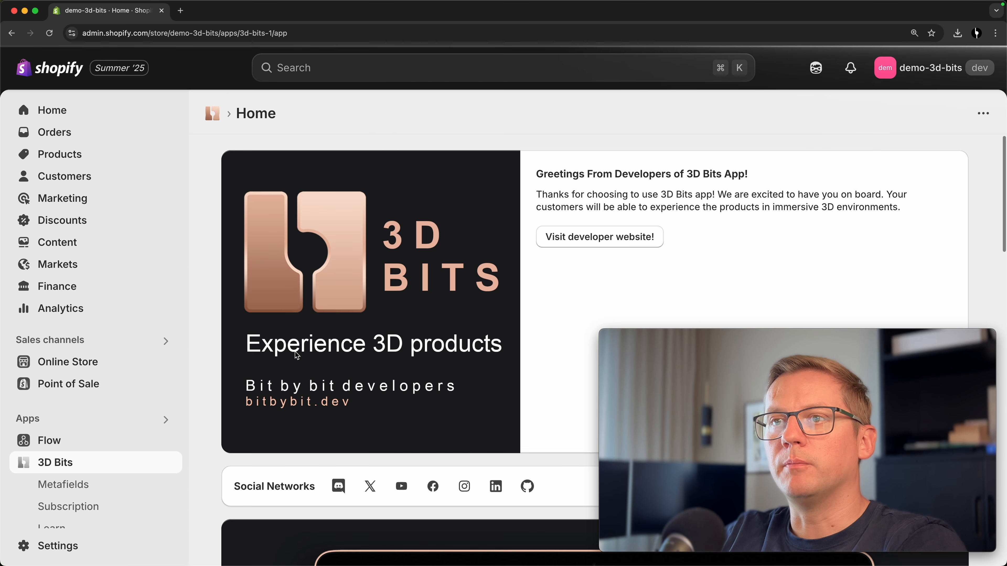
key(super+minus)
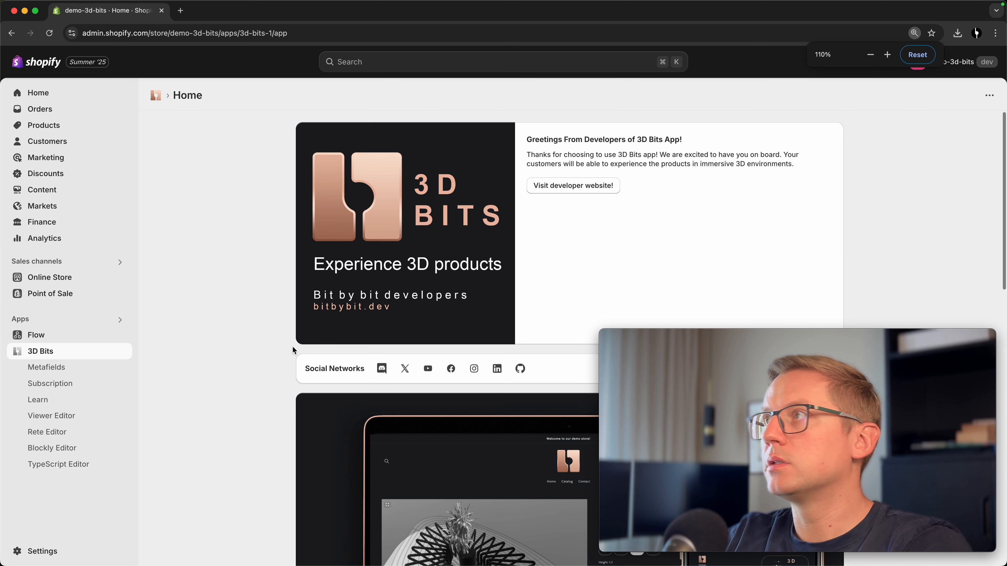
key(super+minus)
key(super+minus)
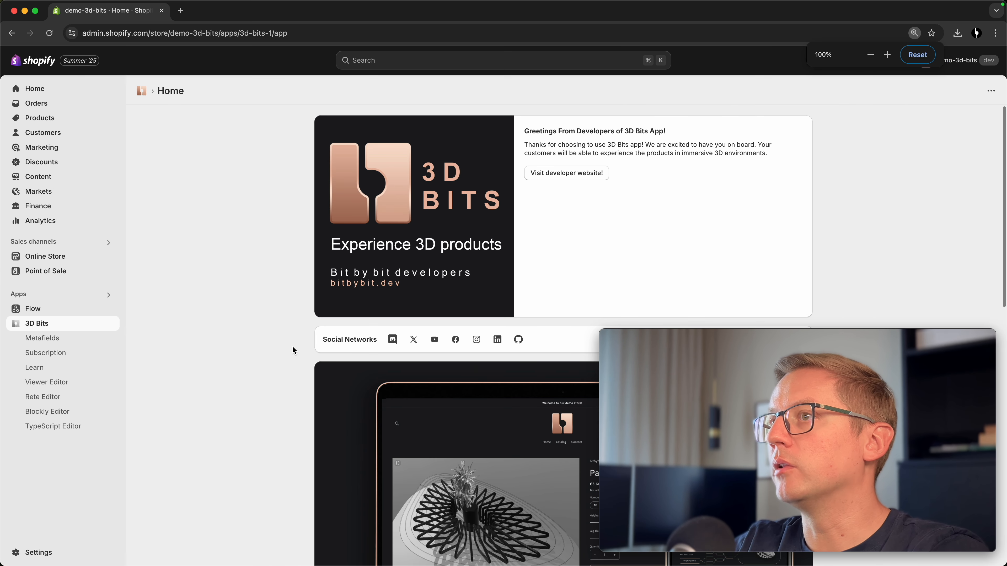
click(50, 383)
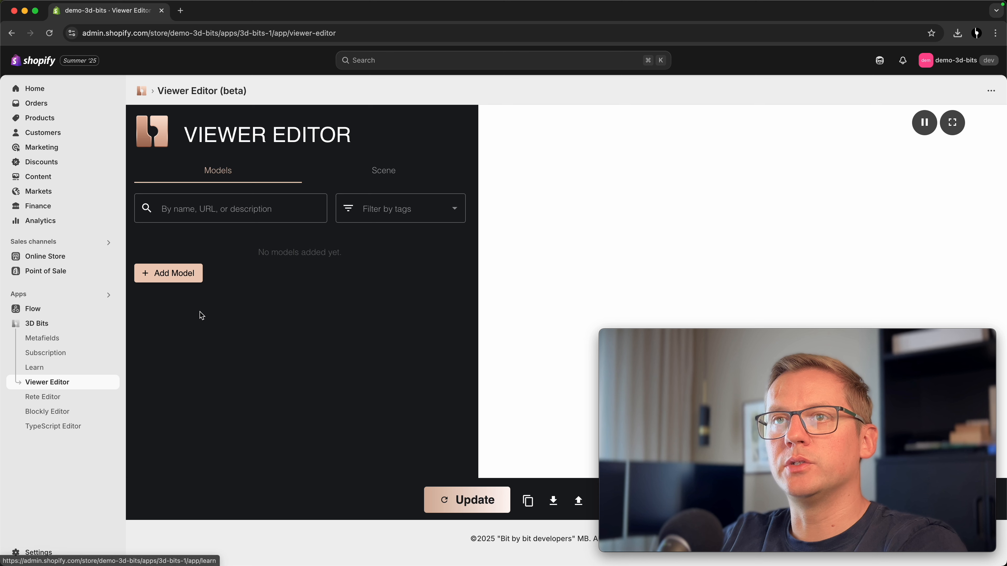
click(171, 273)
click(244, 282)
click(220, 315)
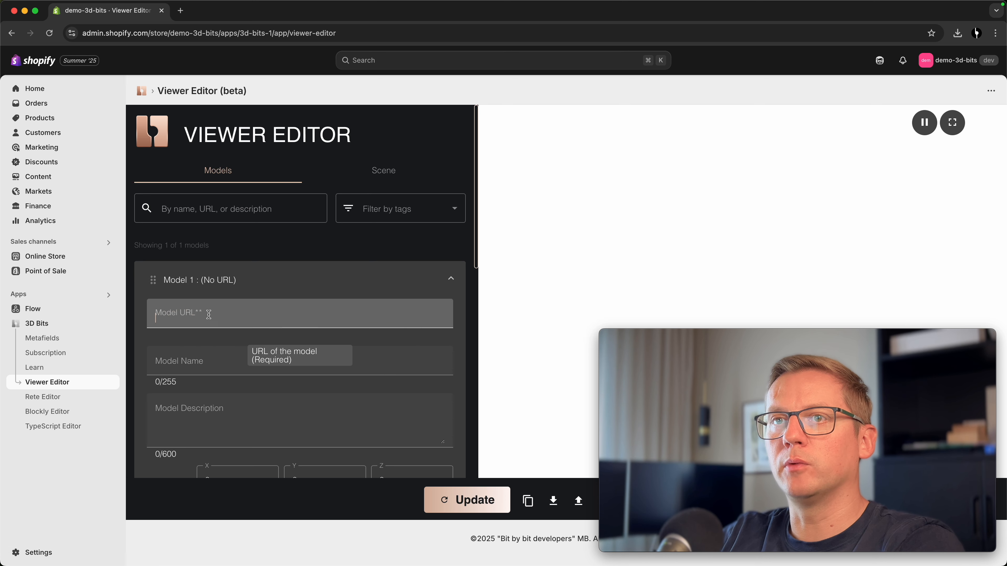
text(https://cdn.shopify.com/3d/models/d6e6bb7f01fe28f3/Dip_Station_-_Compressed.glb)
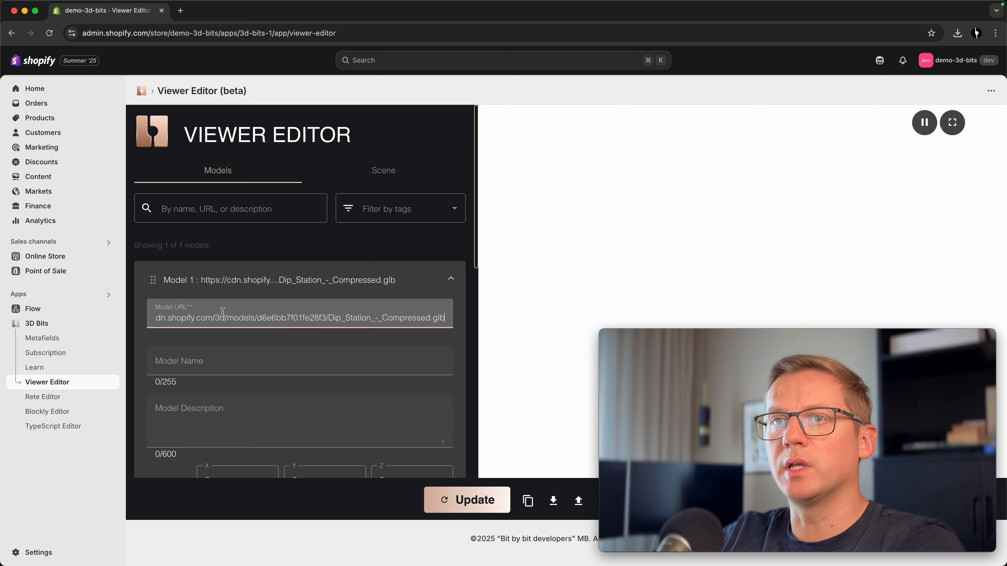
click(215, 363)
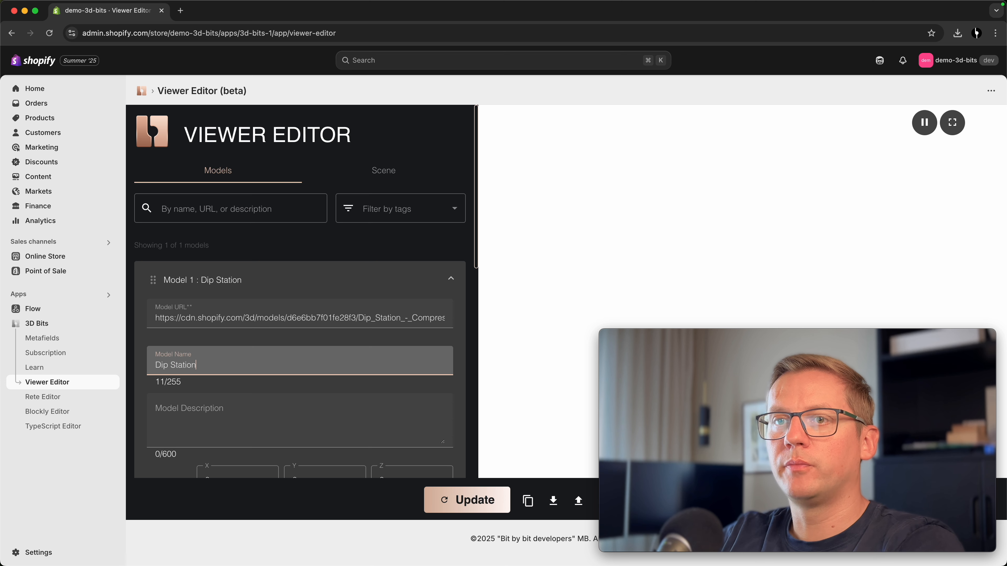
click(143, 417)
click(469, 501)
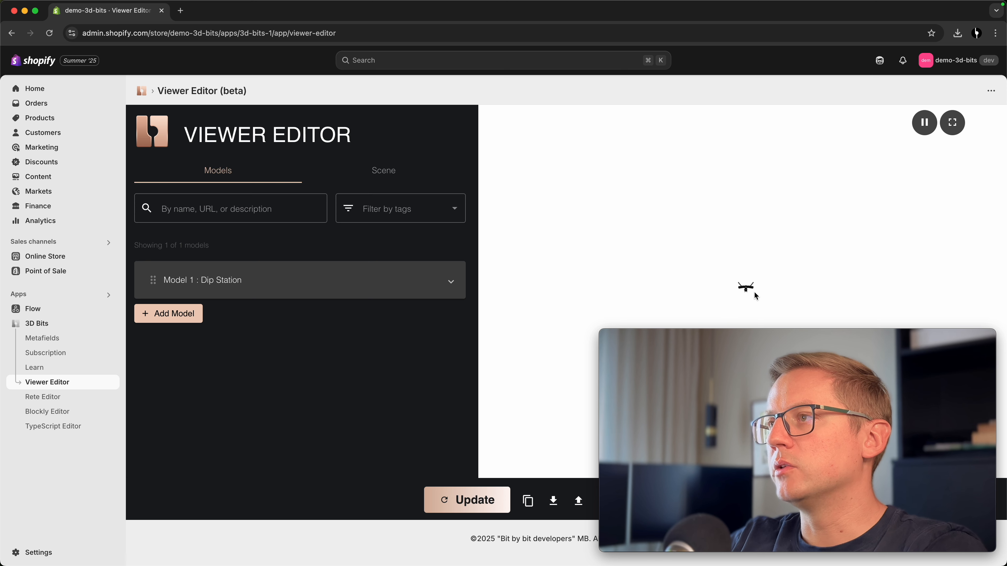
Set the Dip Station model's scaling to 10 on X, Y and Z and update the viewer
click(289, 282)
scroll(147, 315, down, 5)
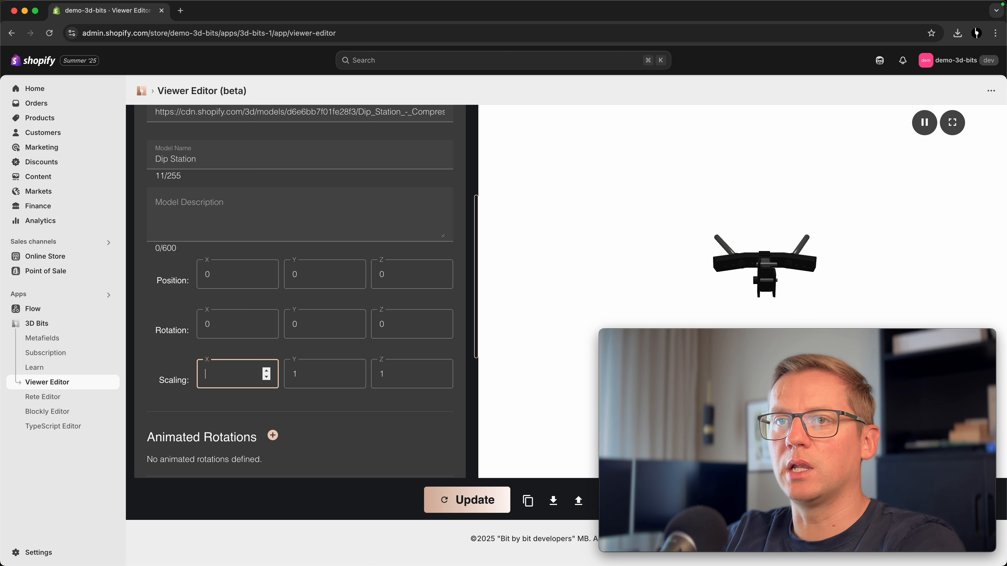
text(10)
key(Tab)
text(10)
key(Tab)
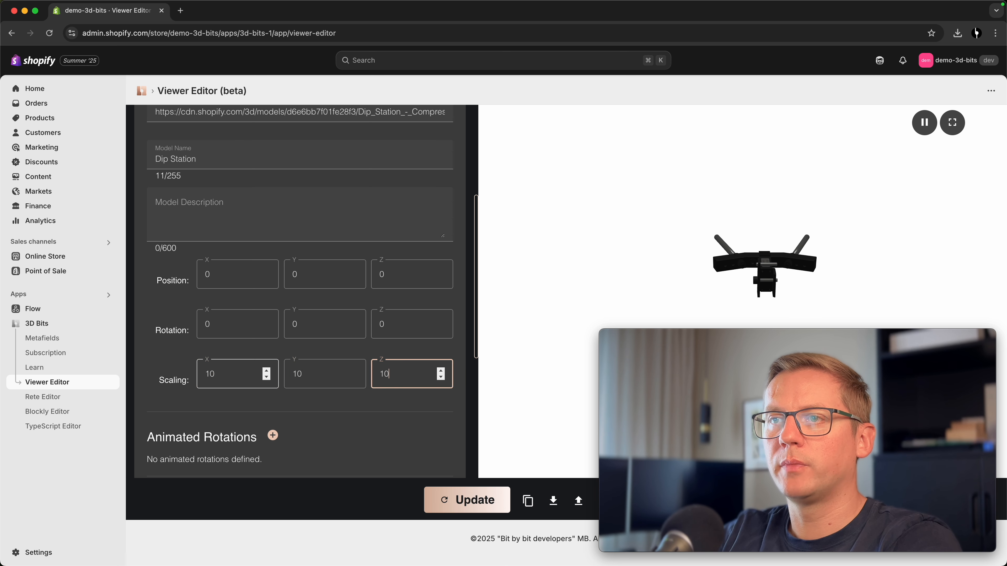
text(10)
click(456, 500)
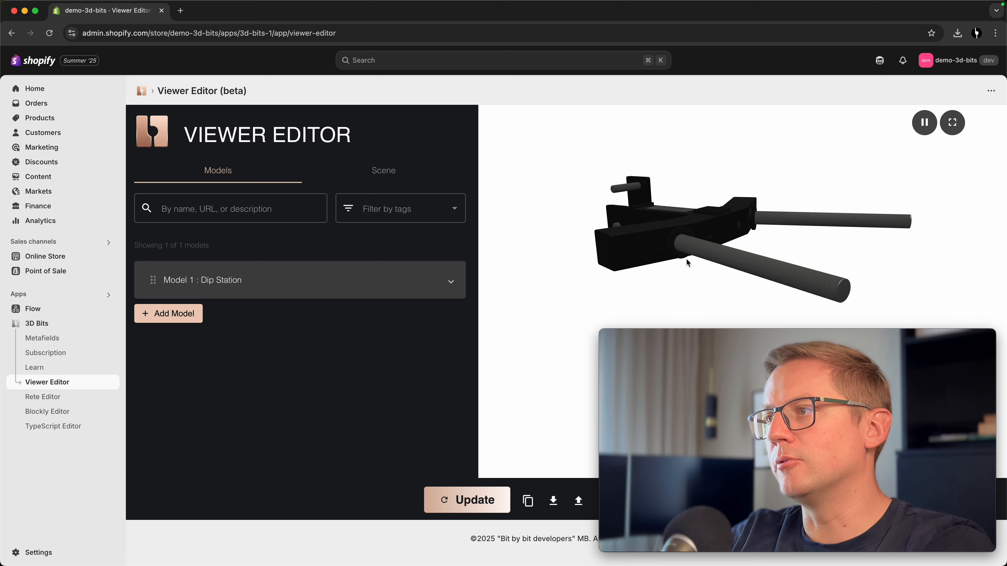
Add a skybox configuration to the scene with type city and update the viewer
click(375, 173)
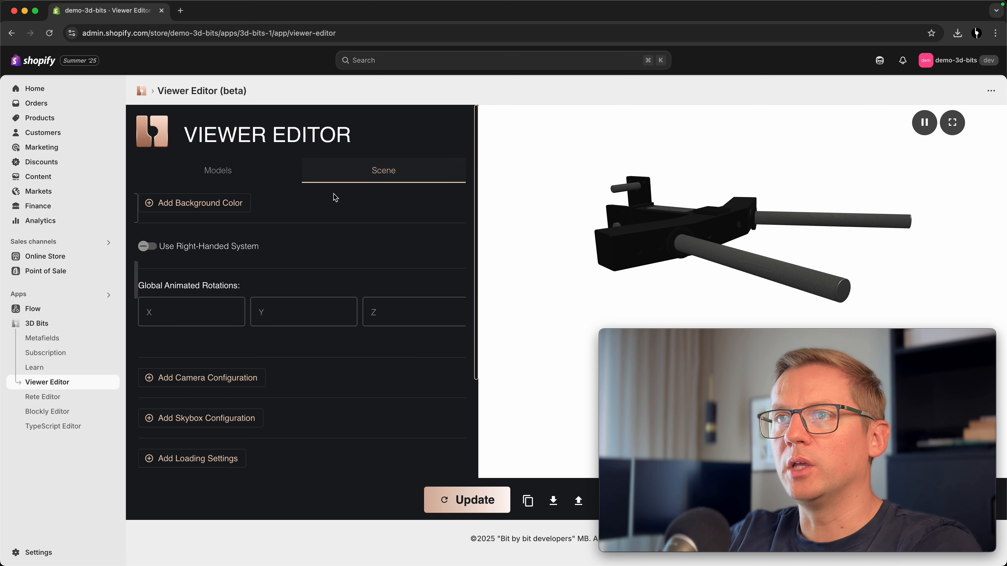
click(226, 419)
scroll(259, 405, down, 2)
scroll(260, 405, down, 3)
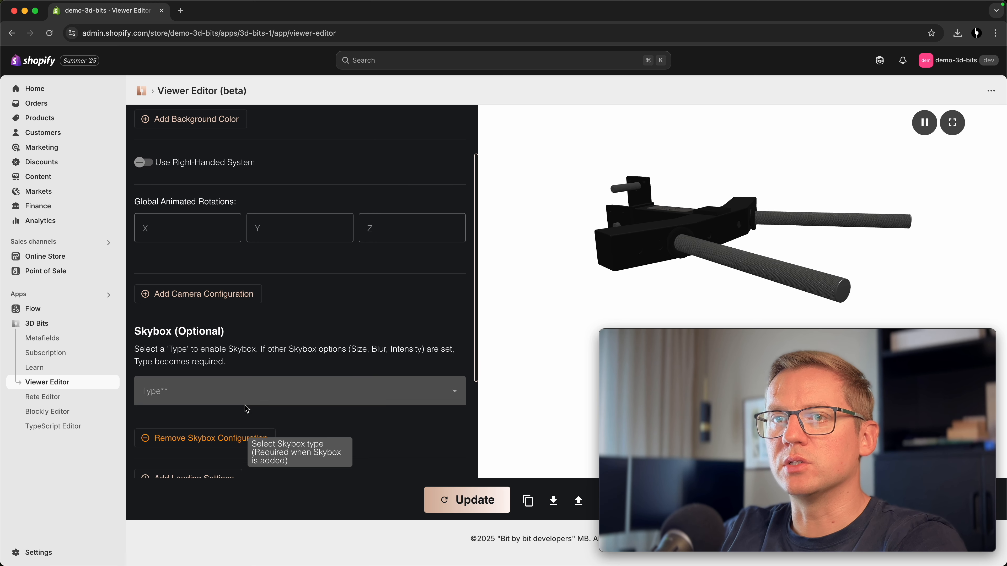
click(246, 379)
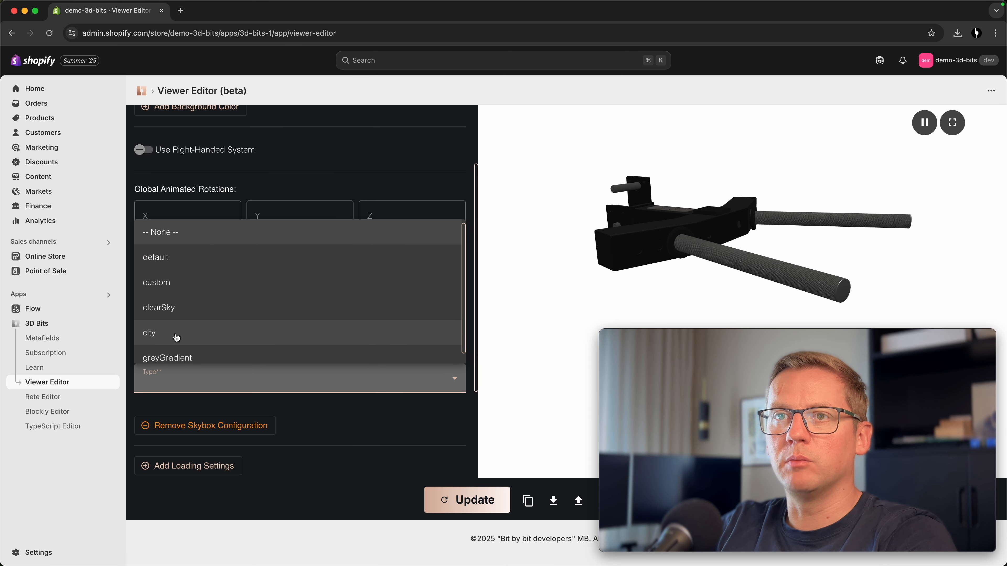
click(185, 338)
scroll(280, 291, down, 2)
scroll(181, 240, down, 2)
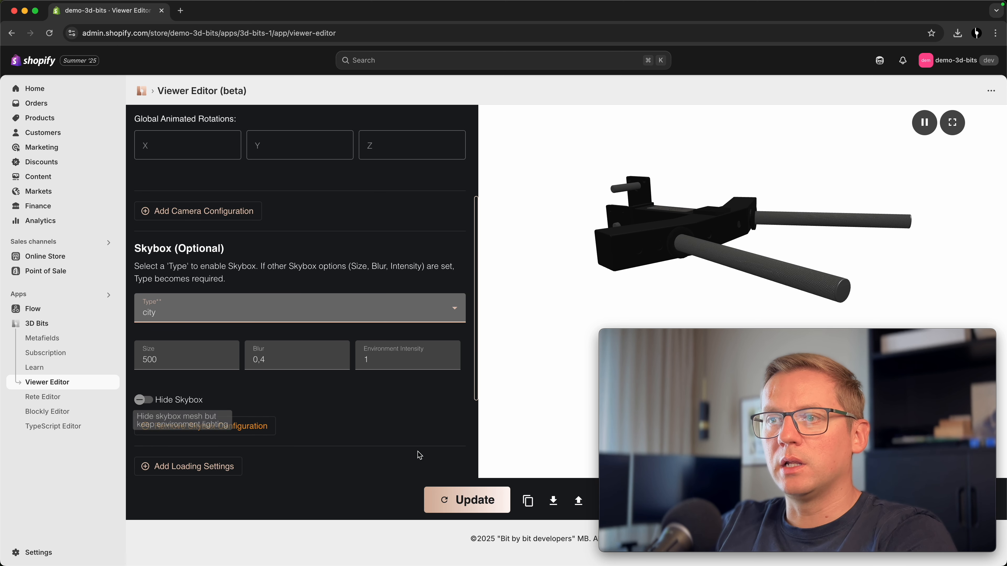
click(453, 501)
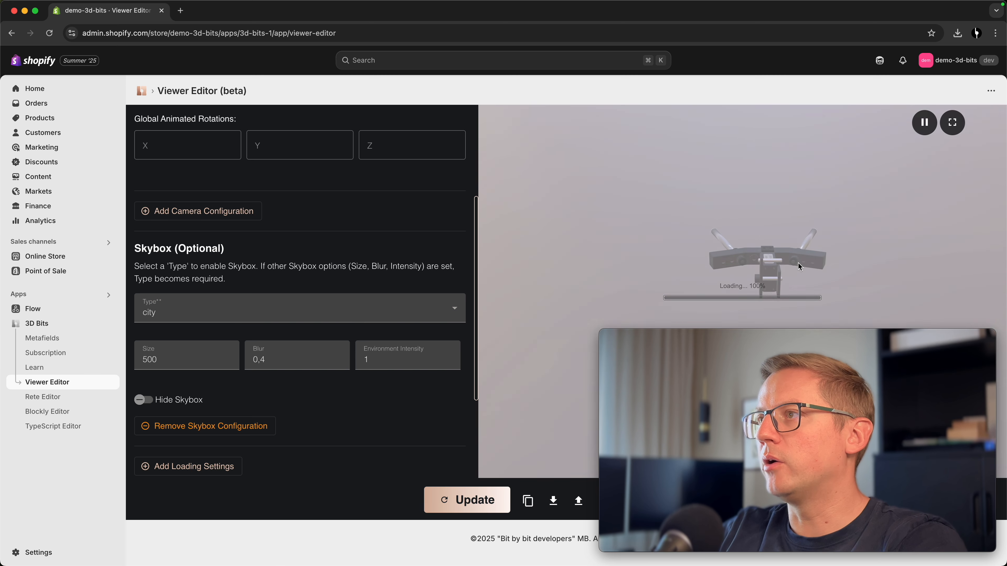
Set the Dip Station model's scaling to 20 on X, Y and Z and update the viewer
drag(779, 268, 679, 210)
scroll(748, 269, up, 3)
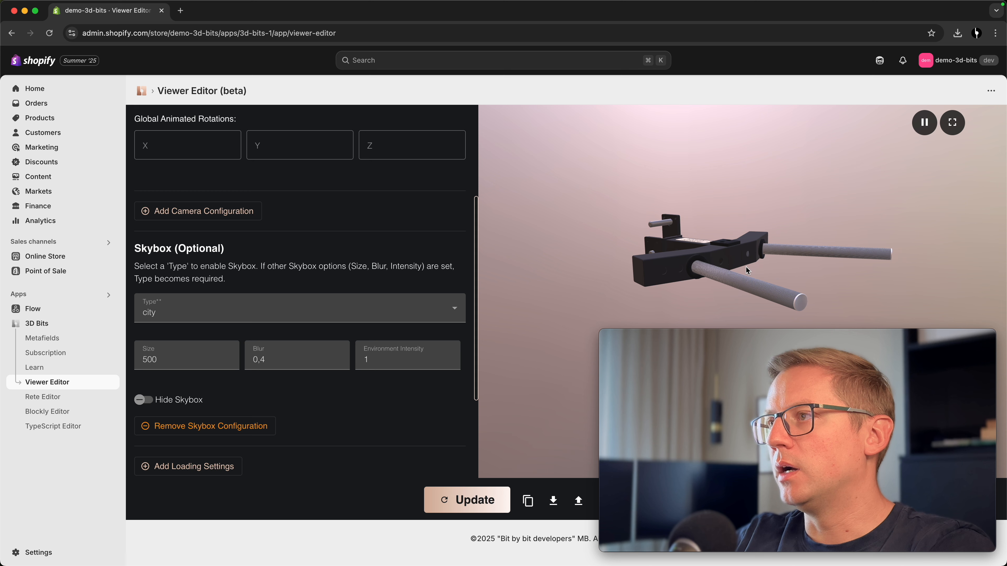
scroll(391, 204, up, 5)
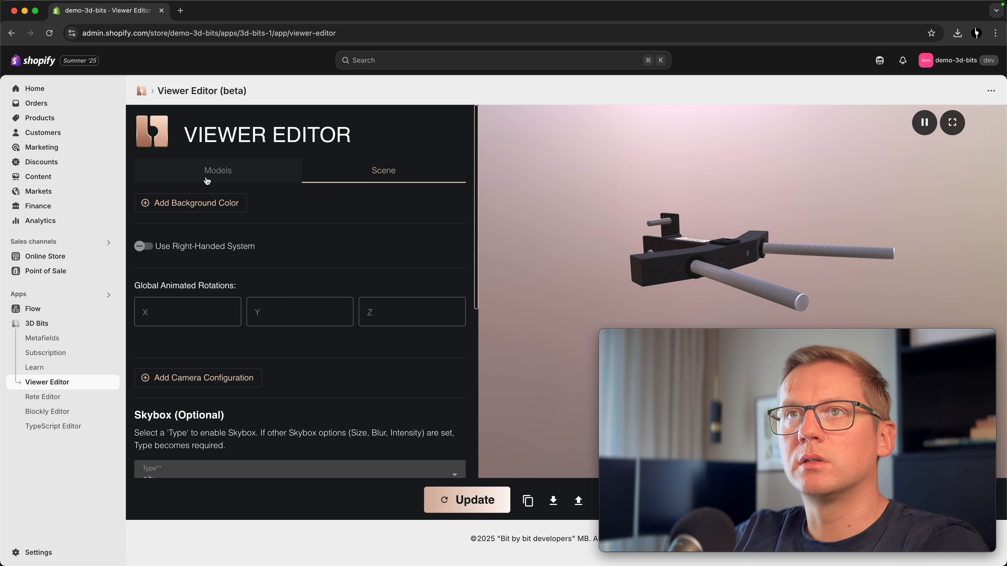
click(218, 170)
click(259, 287)
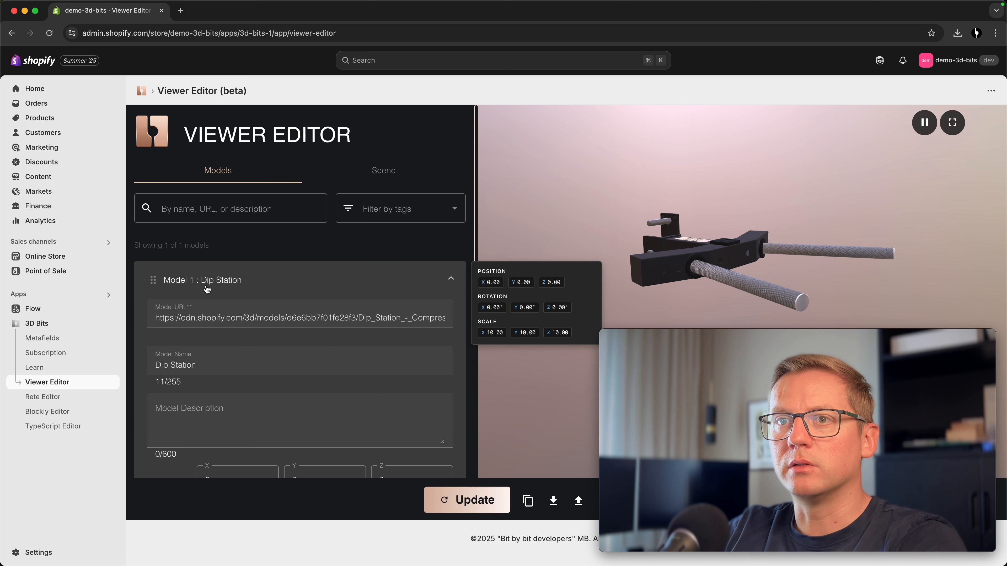
scroll(146, 285, down, 10)
scroll(145, 288, up, 2)
click(210, 199)
key(BackSpace)
text(2)
click(299, 199)
key(BackSpace)
text(20)
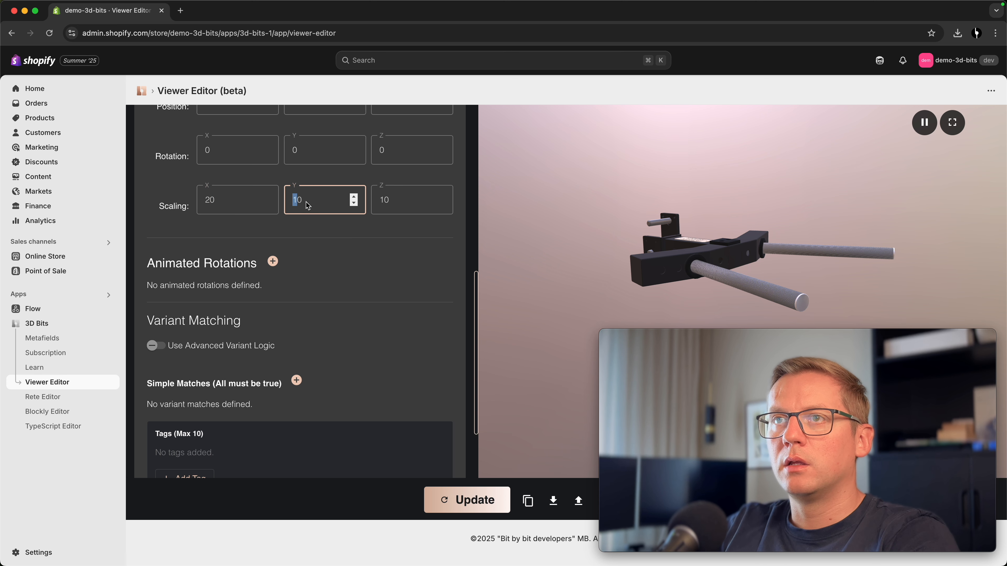
drag(386, 199, 379, 201)
text(2)
click(468, 500)
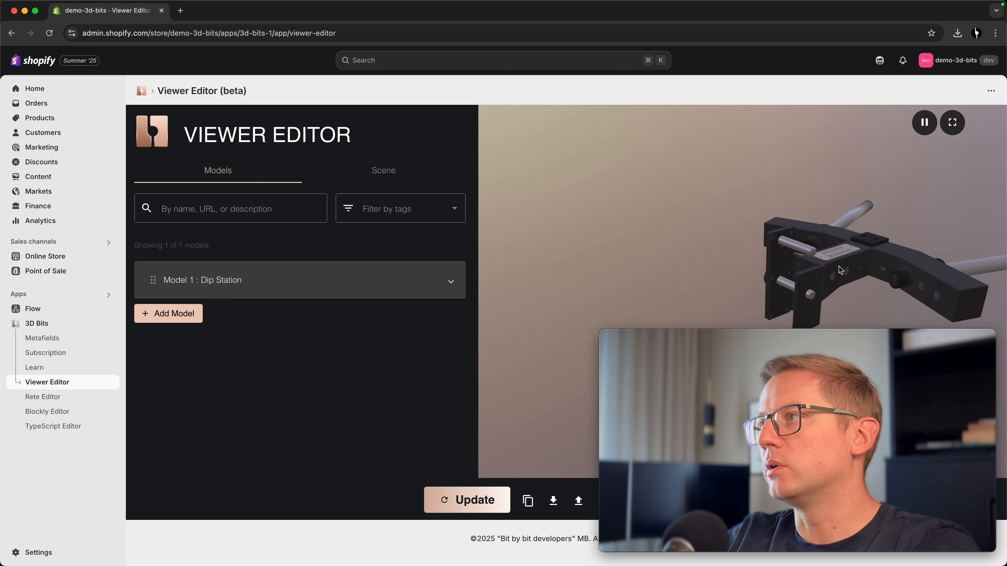
Add a directional light to the scene with intensity 3 and update the viewer
drag(693, 264, 706, 245)
scroll(699, 257, up, 3)
right_drag(705, 245, 793, 274)
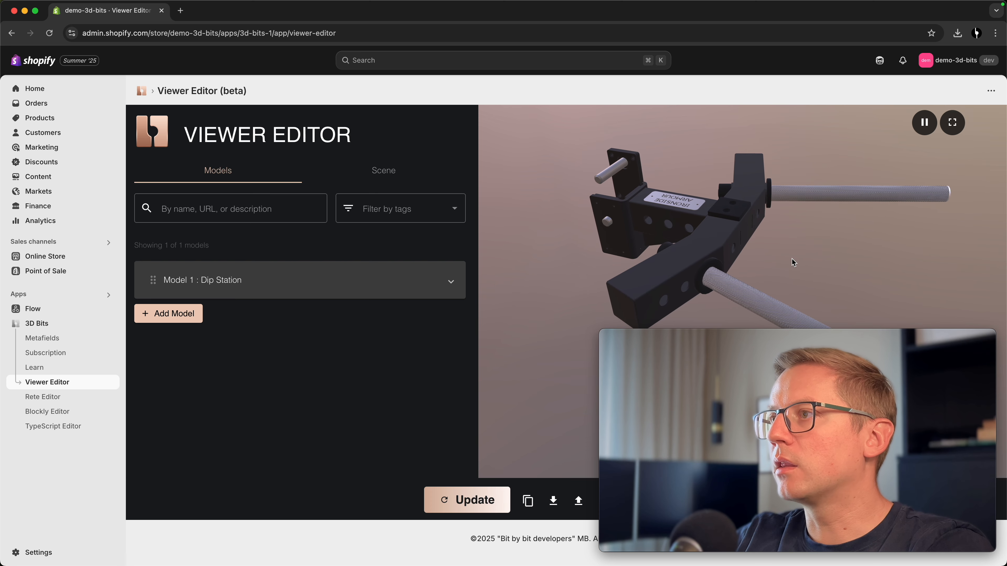
scroll(789, 249, down, 5)
mouse_move(790, 249)
mouse_down()
mouse_move(855, 261)
mouse_move(786, 258)
mouse_up()
click(383, 171)
scroll(375, 263, down, 10)
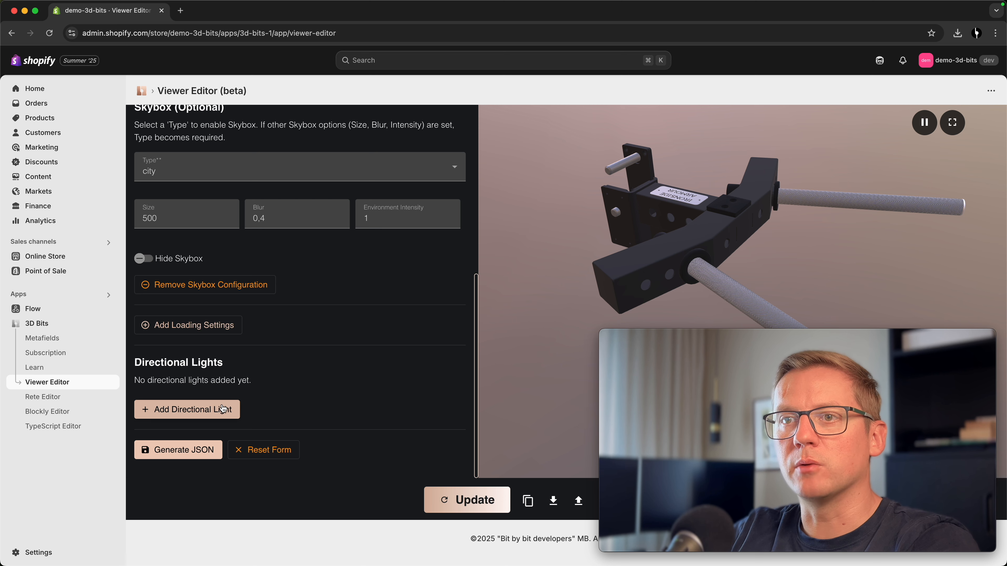
click(220, 410)
scroll(363, 369, down, 1)
click(365, 380)
scroll(355, 336, down, 2)
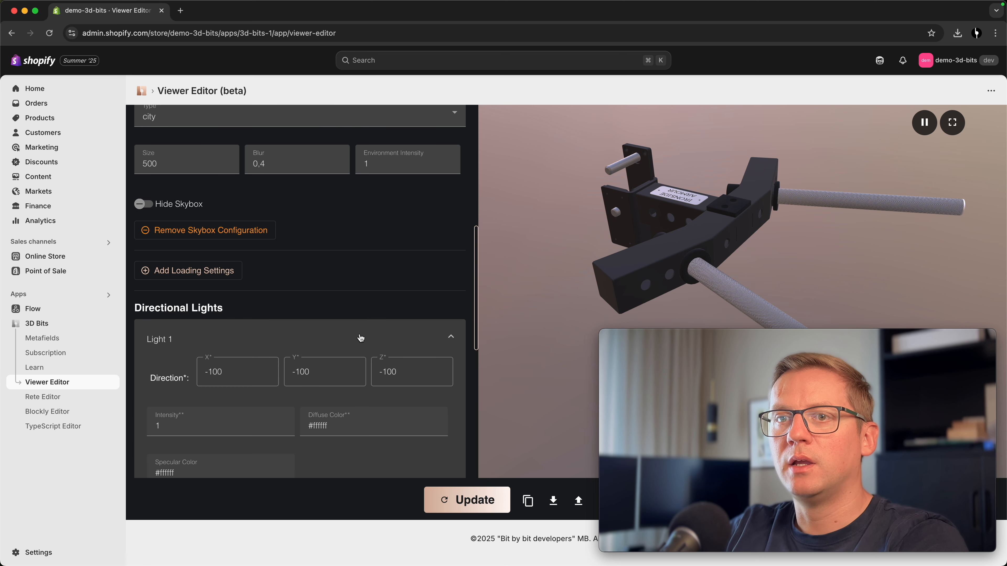
double_click(148, 386)
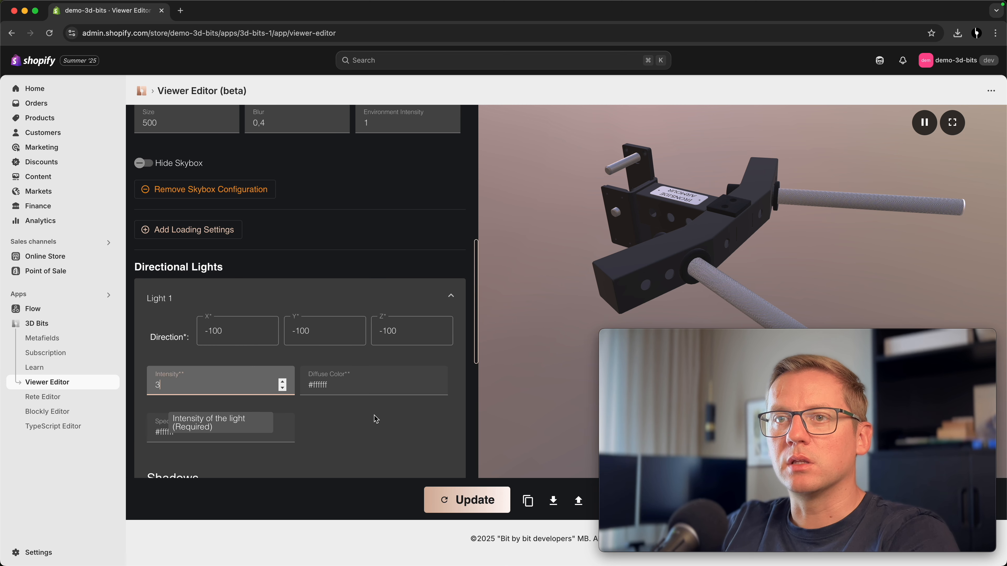
click(456, 505)
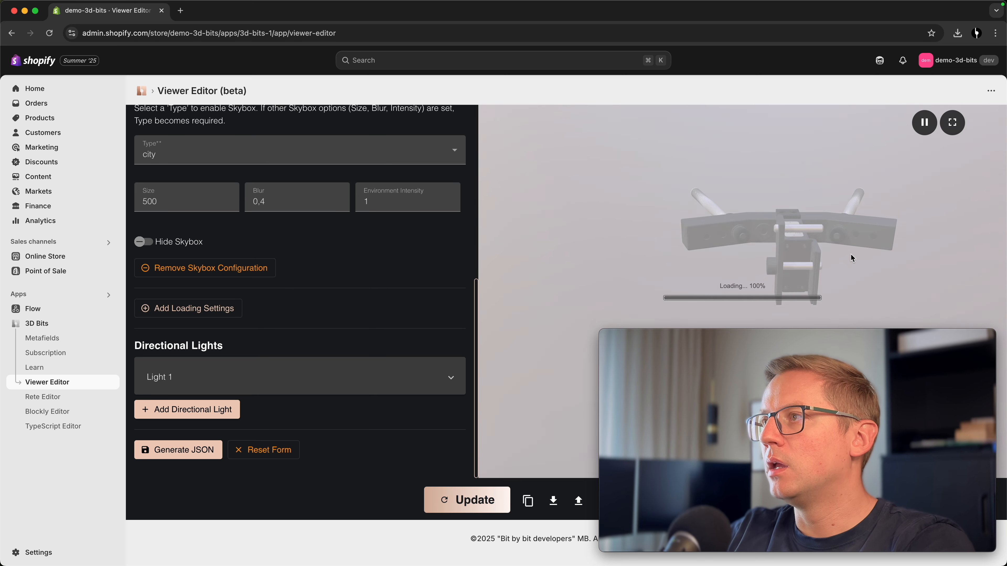